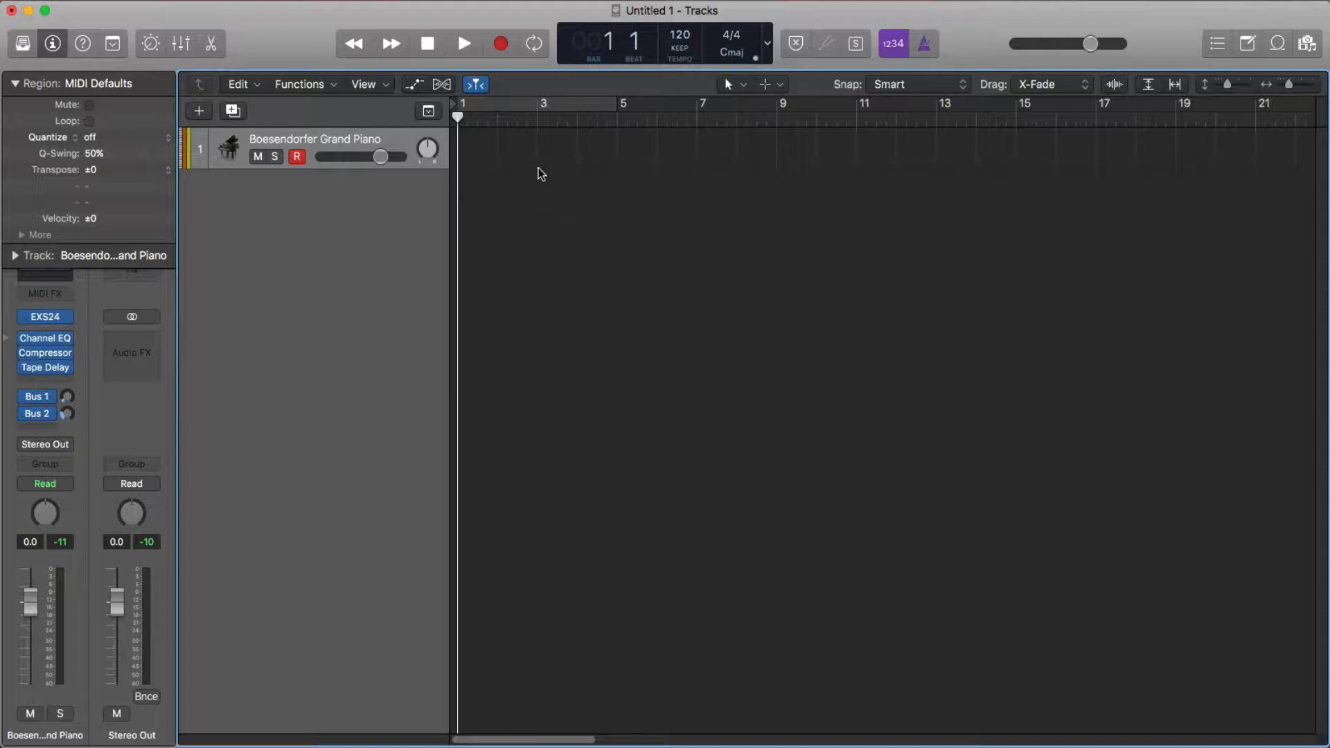
Step: Record a piano performance of about 19 bars on the Boesendorfer Grand Piano track, starting at bar 1
left_click(500, 121)
left_click_drag(498, 121, 538, 119)
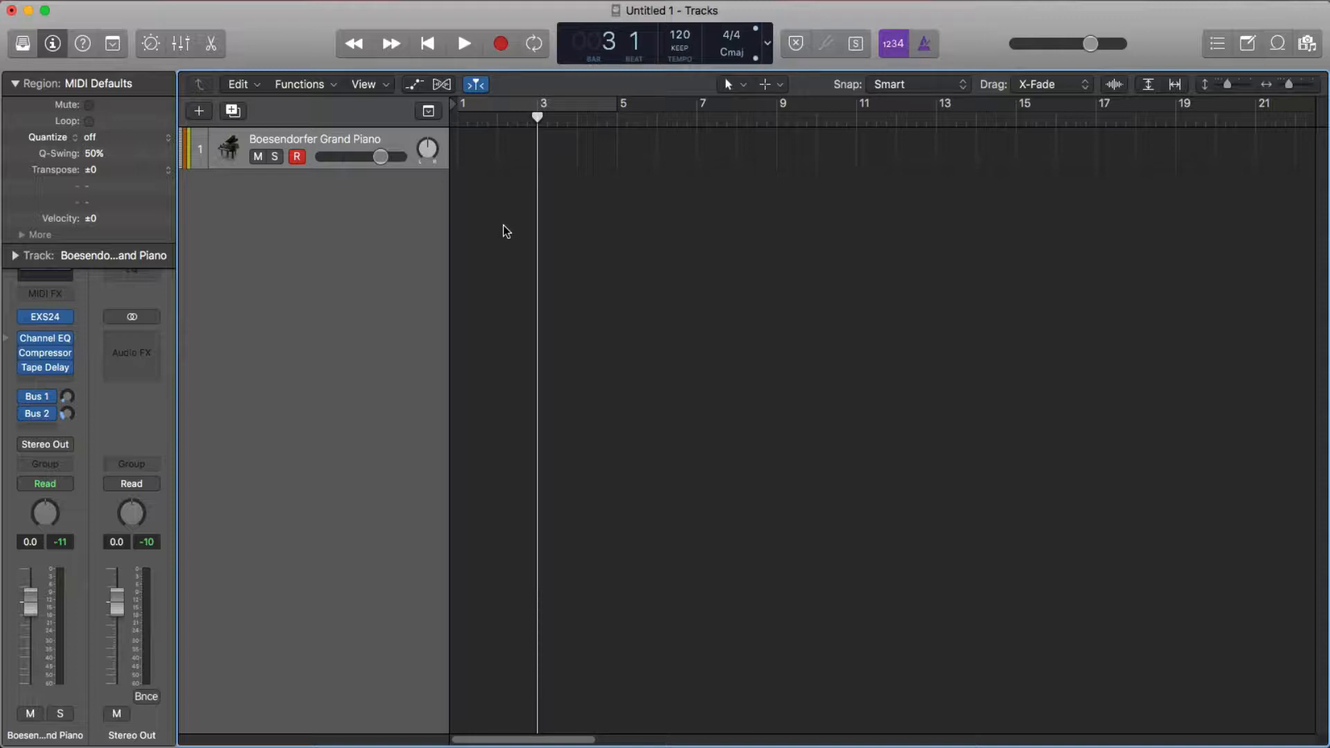
key("r")
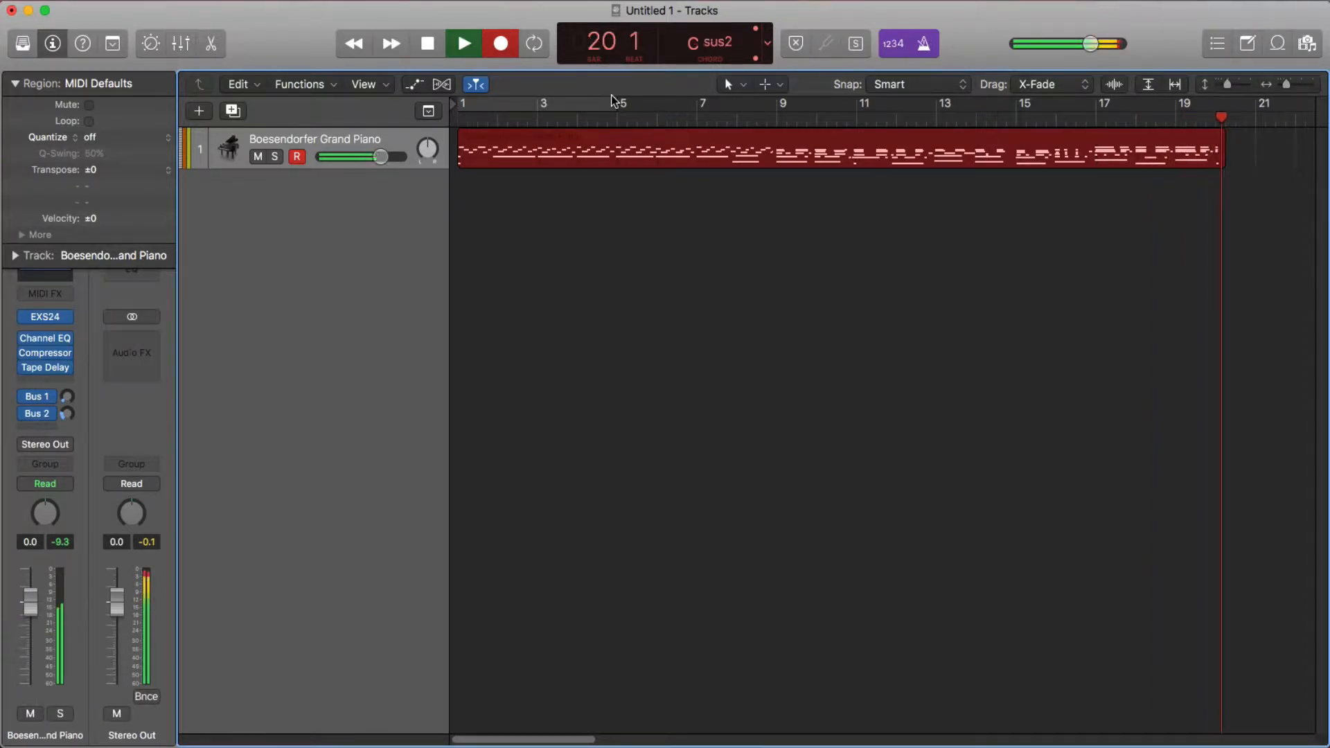
key("space")
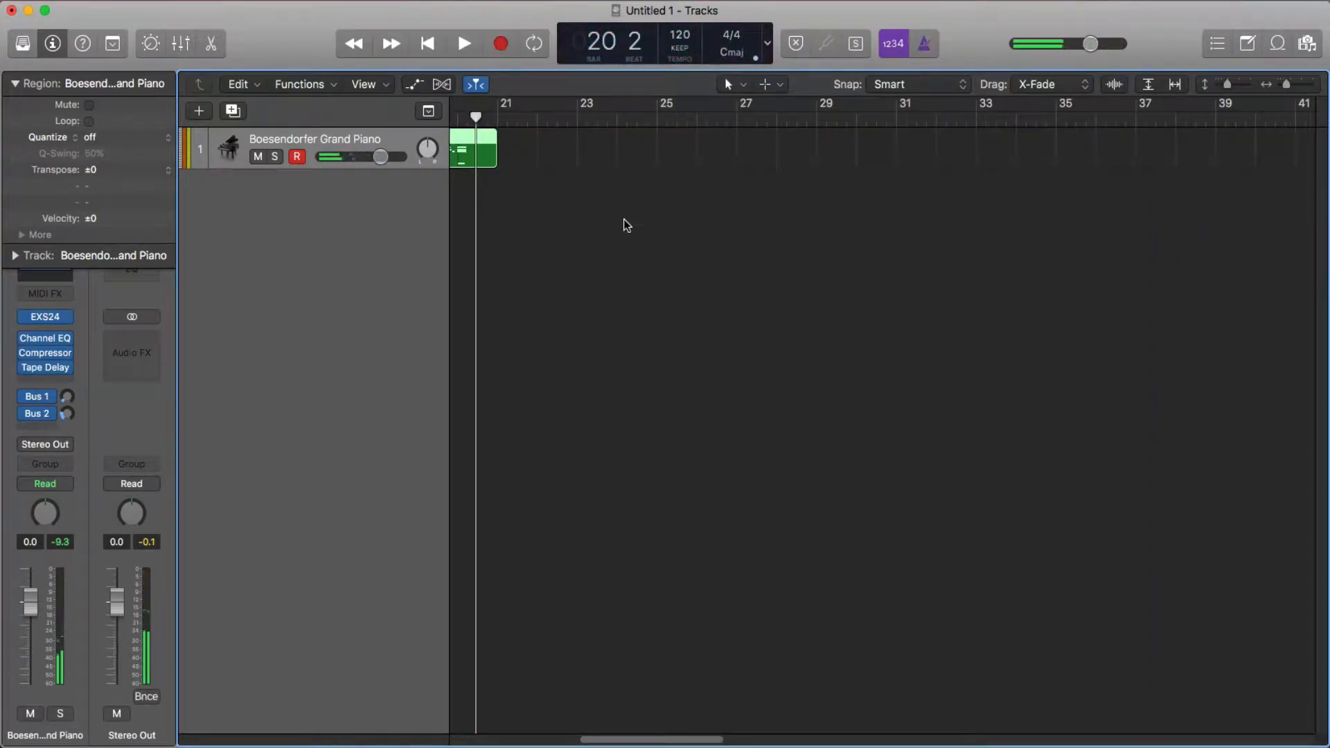
scroll(624, 220, "left", 10)
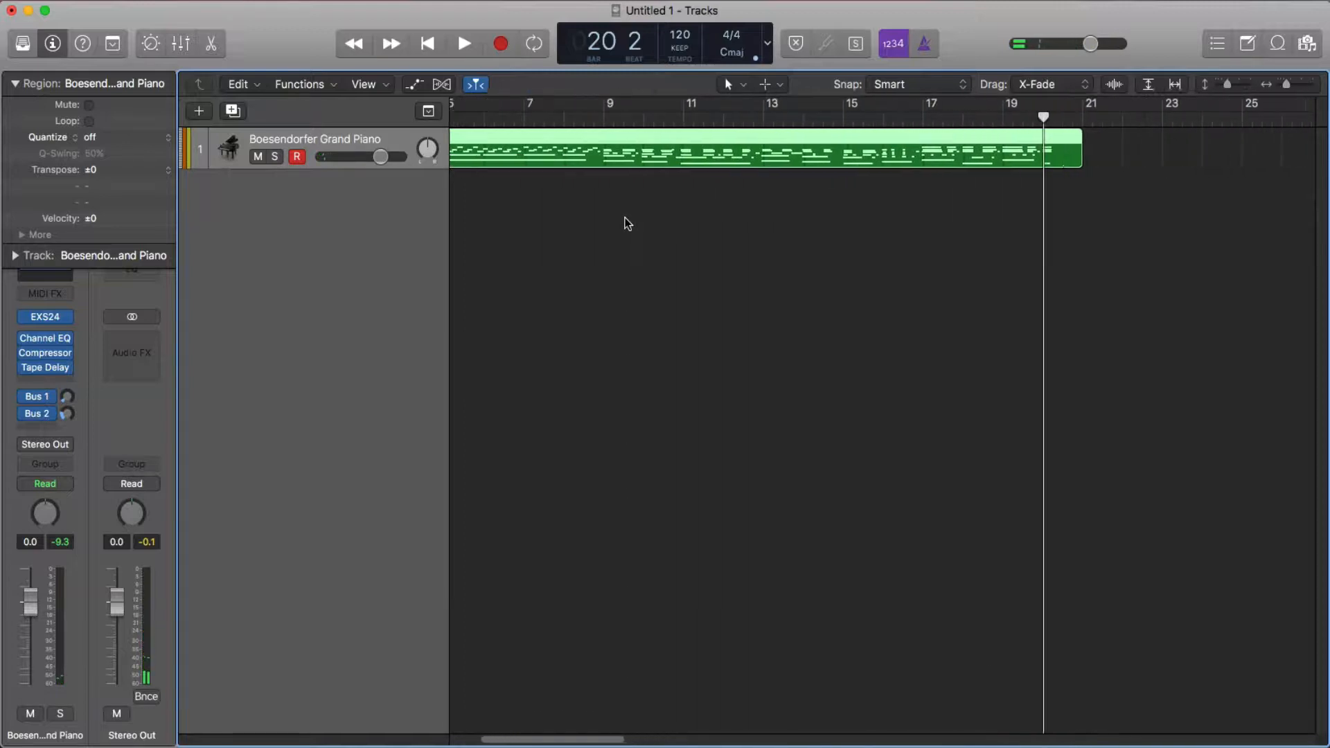
scroll(627, 223, "left", 3)
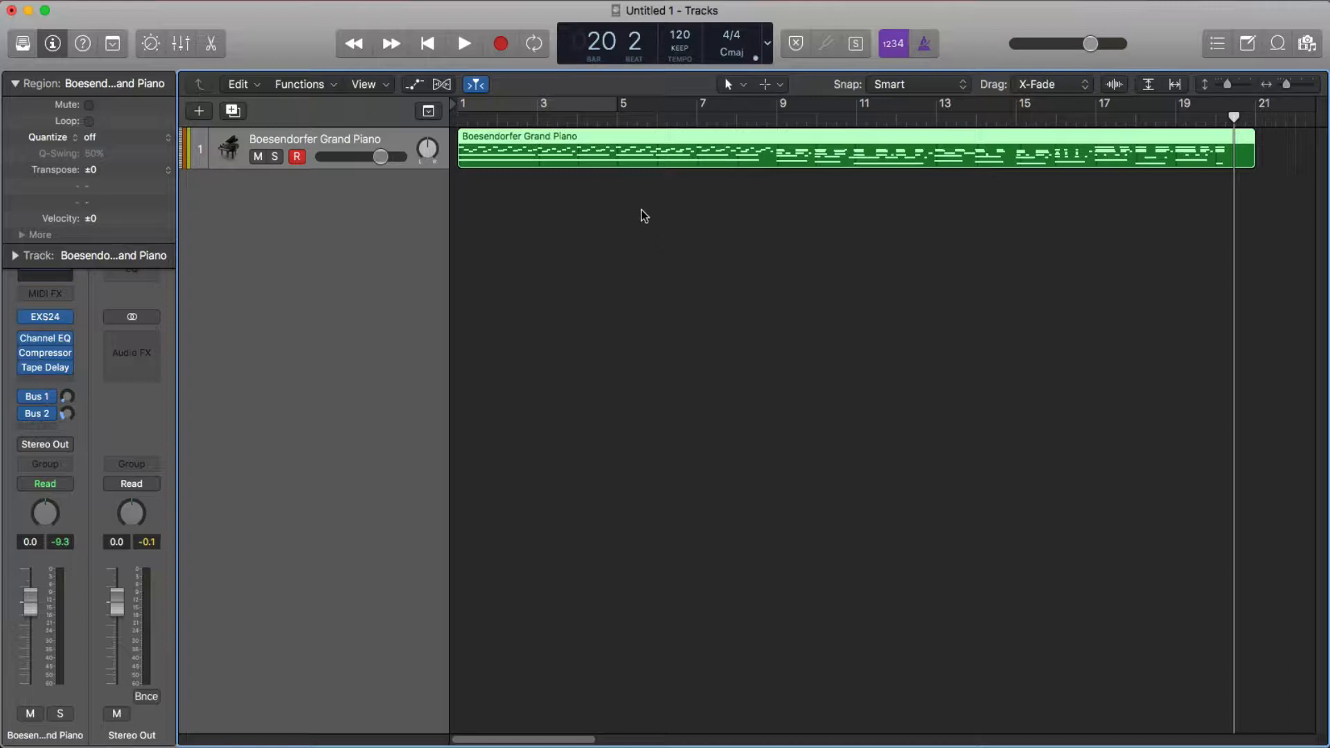
Step: Inspect the notes of the recorded piano region in the Piano Roll, play the region and return the playhead to bar 1
left_click(721, 223)
left_click(706, 158)
double_click(685, 152)
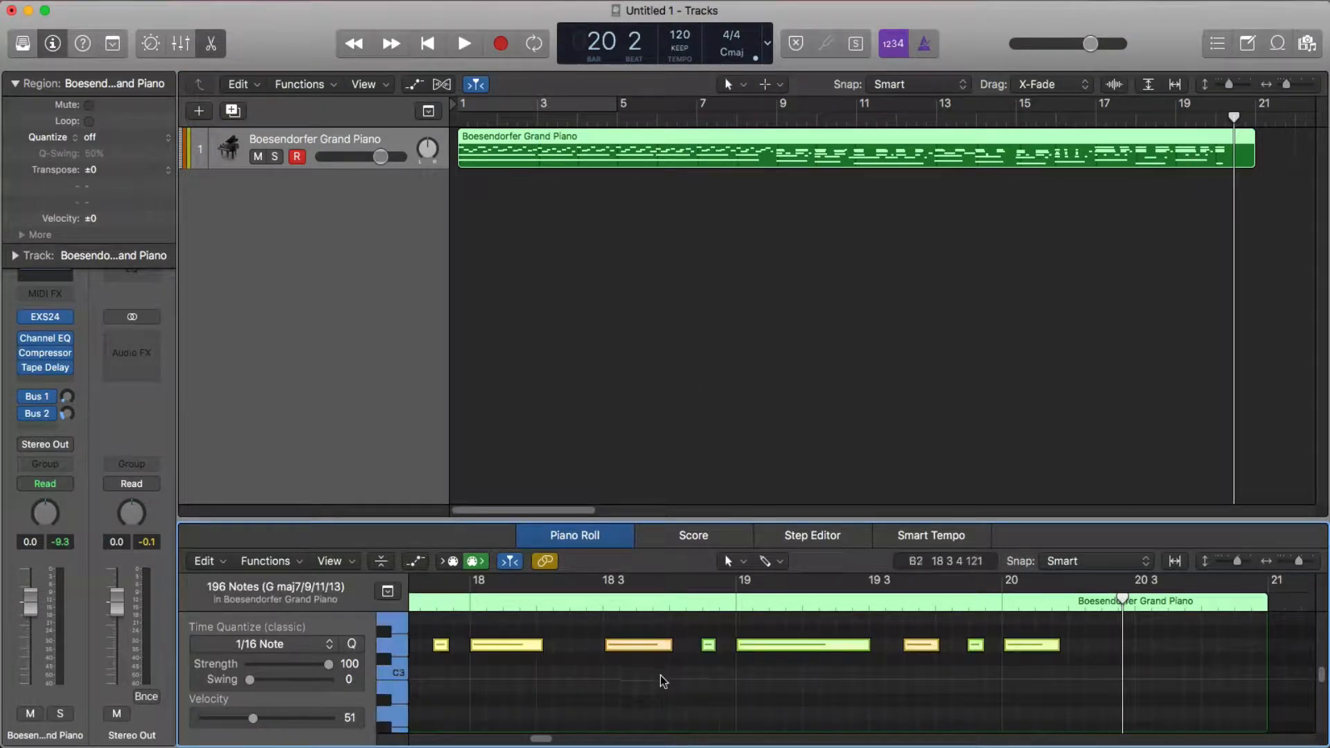
double_click(549, 536)
key("space")
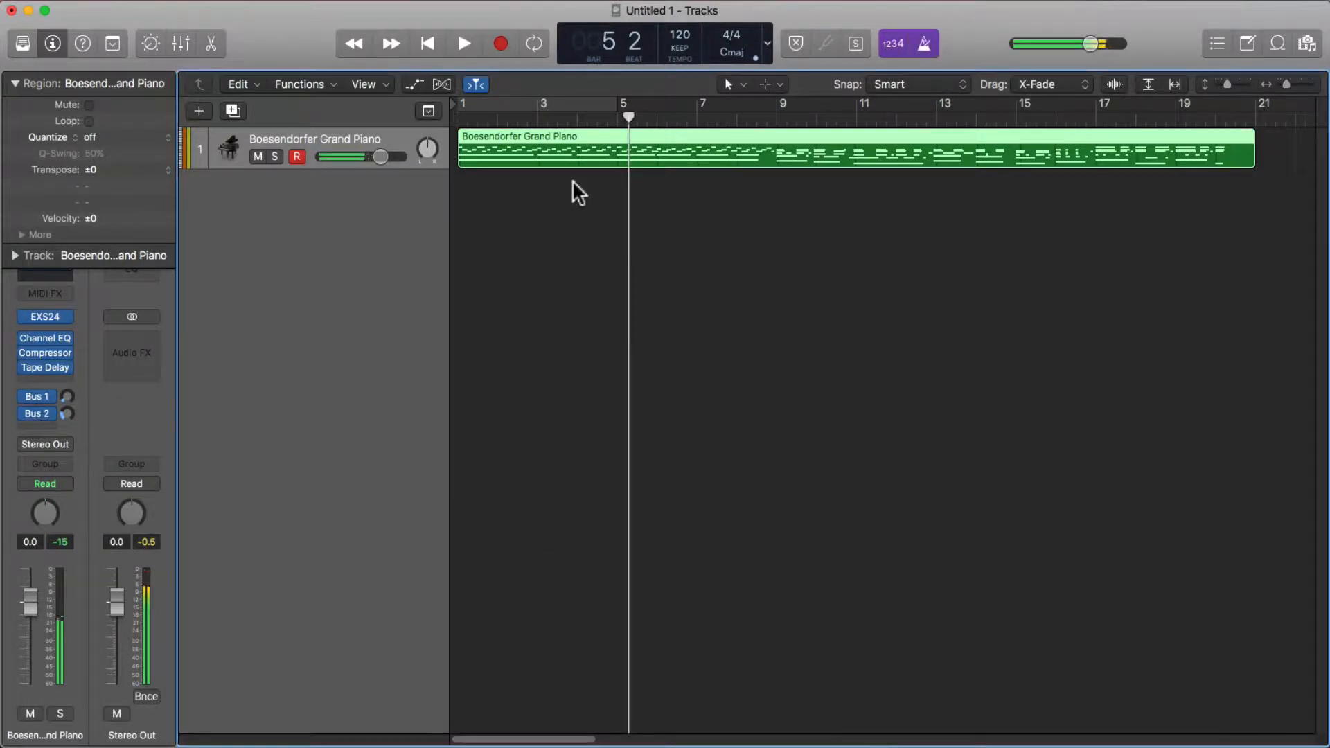
key("Return")
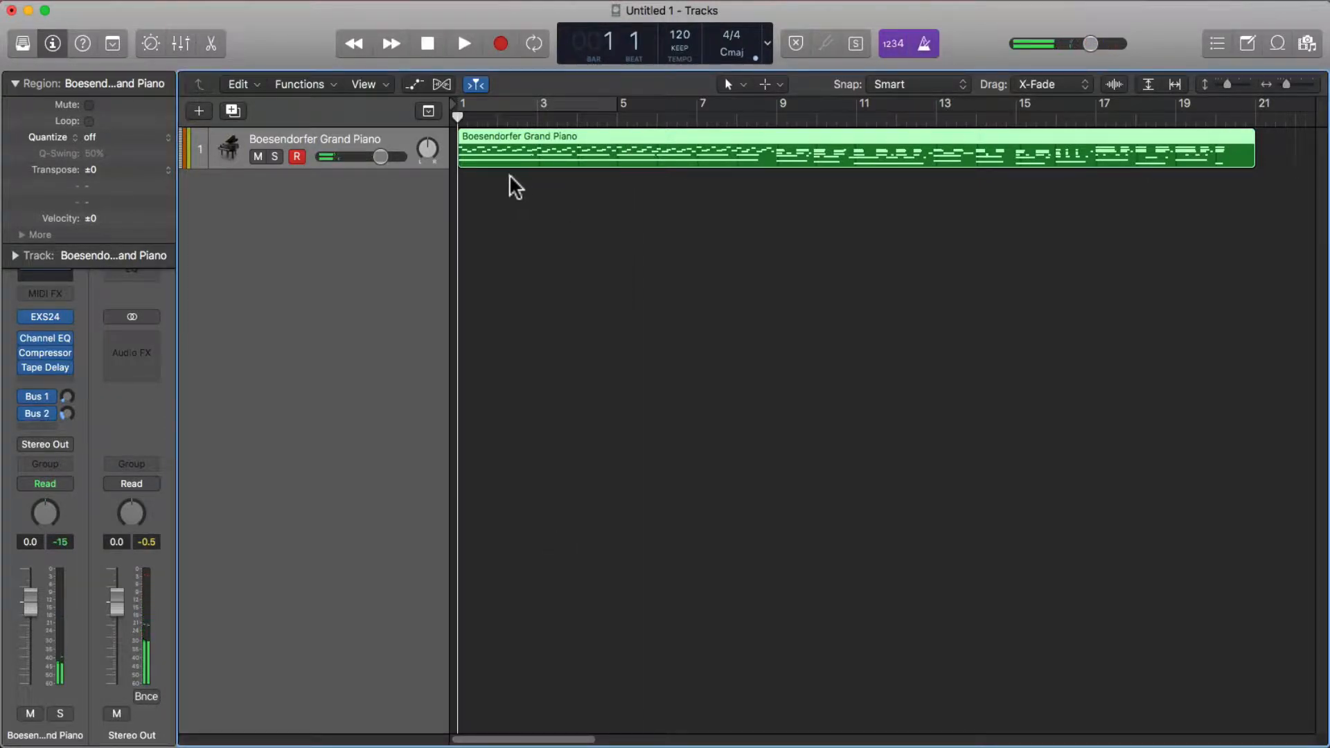
Step: Add a software instrument track with an empty channel strip and load the Blue Ridge drum kit on it
left_click(202, 111)
left_click(509, 53)
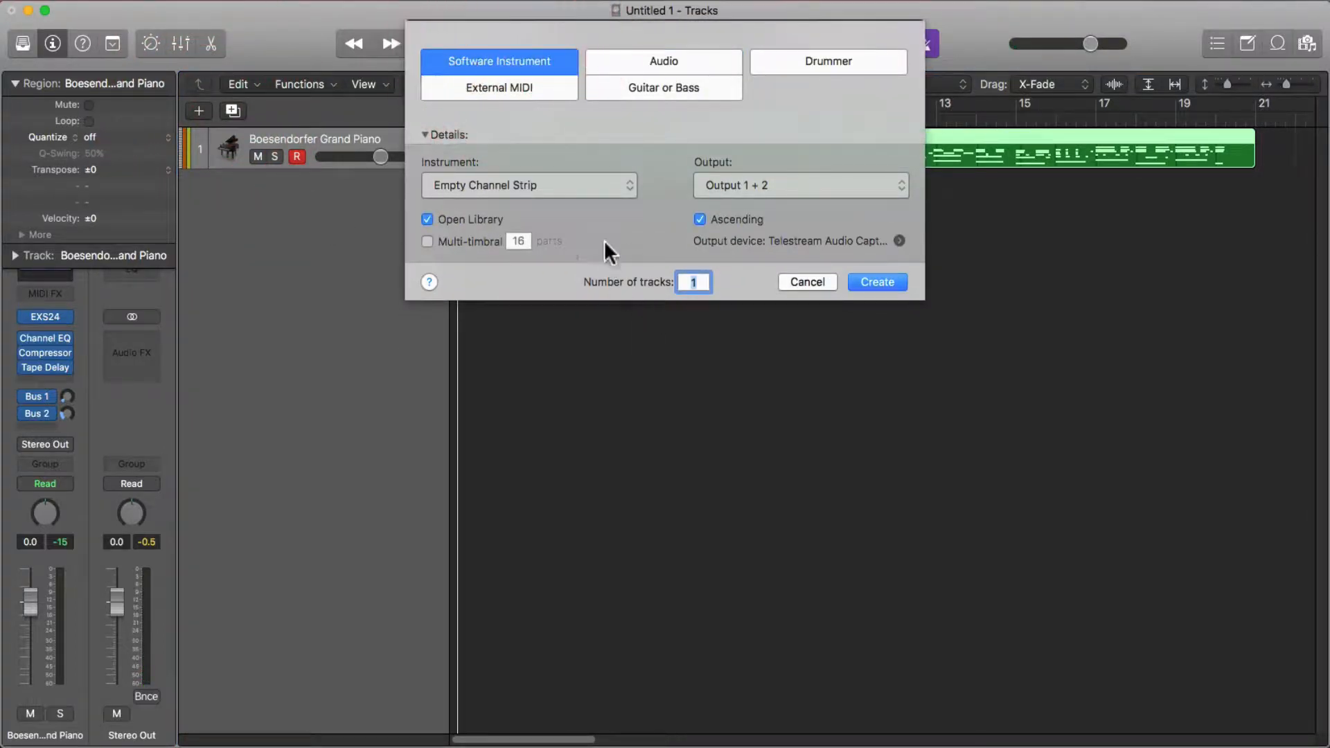
left_click(557, 184)
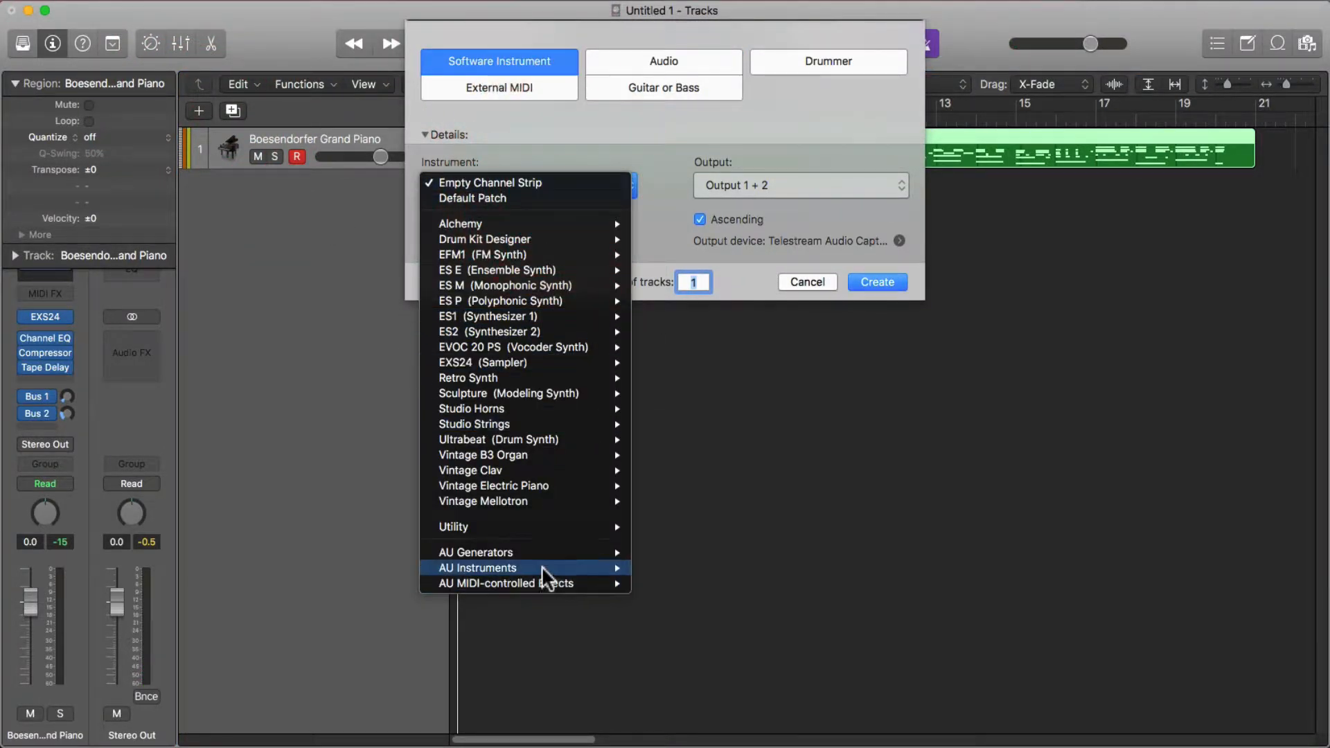
left_click(796, 393)
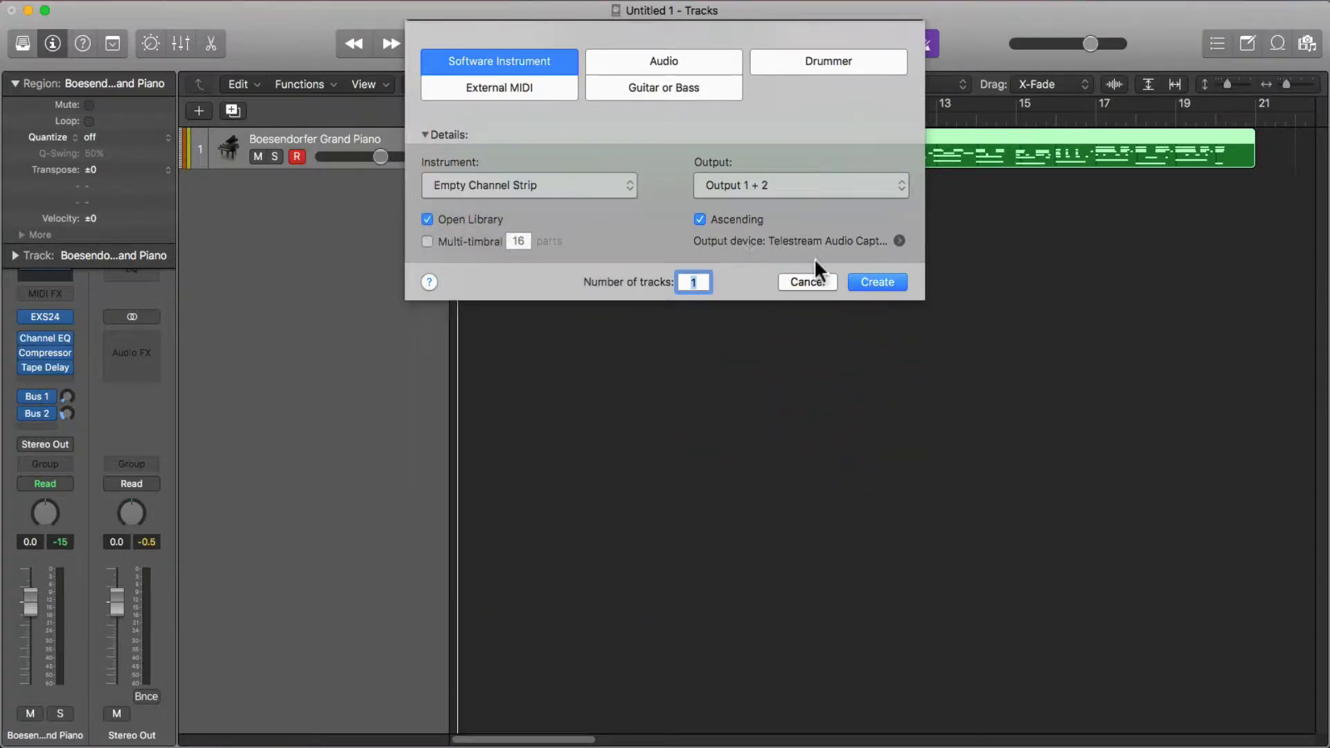
left_click(882, 283)
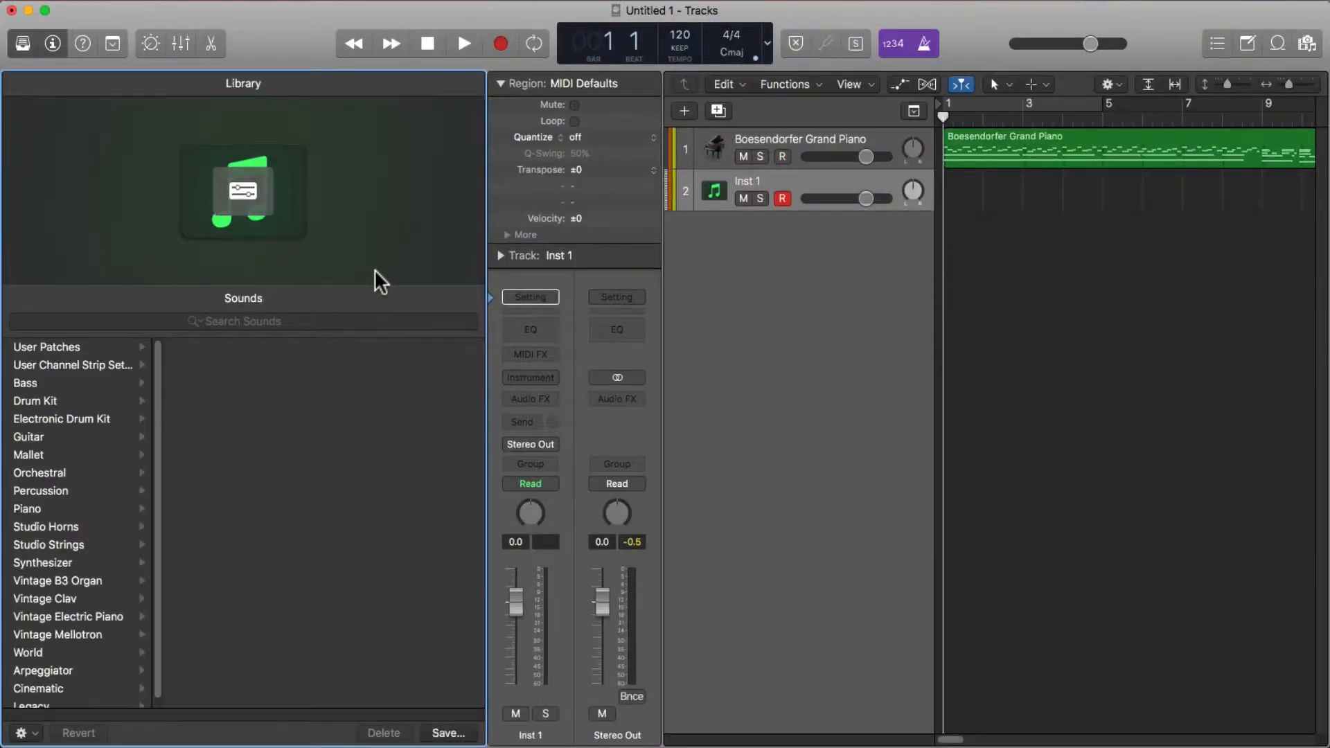
left_click(89, 402)
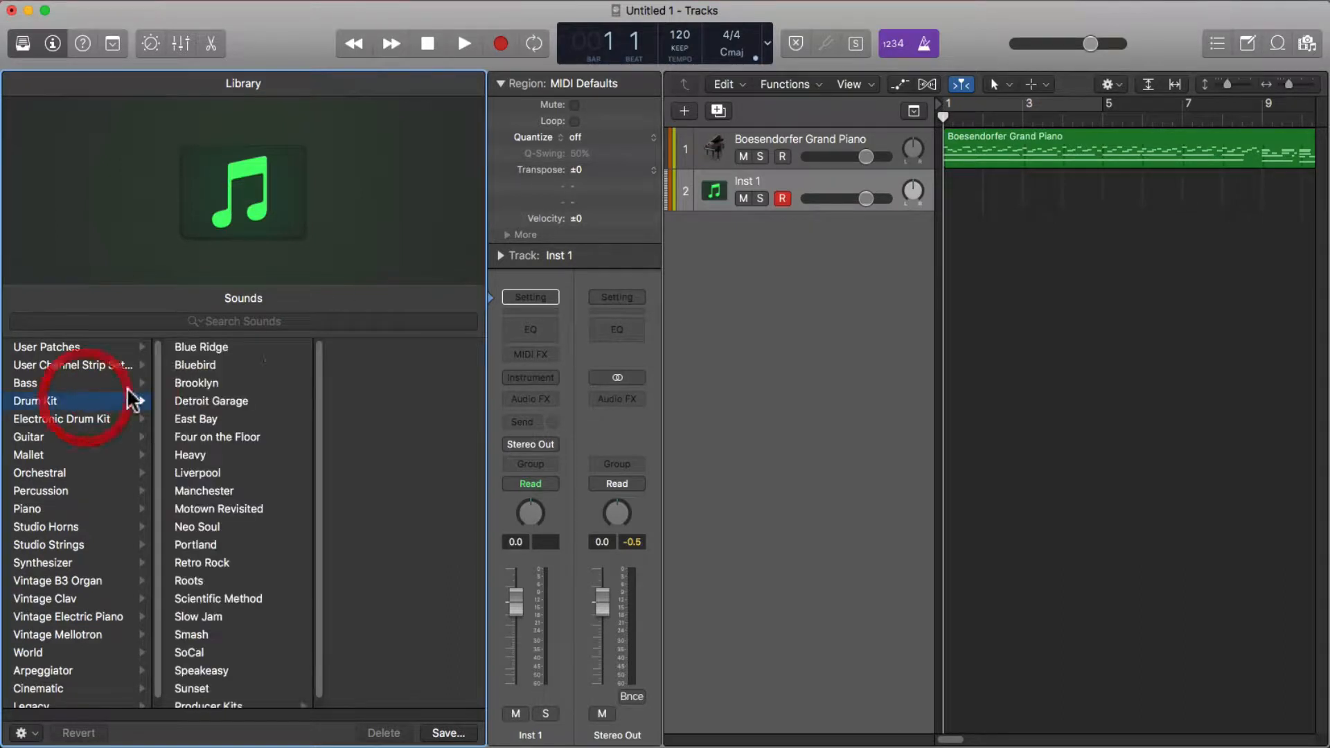
left_click(249, 346)
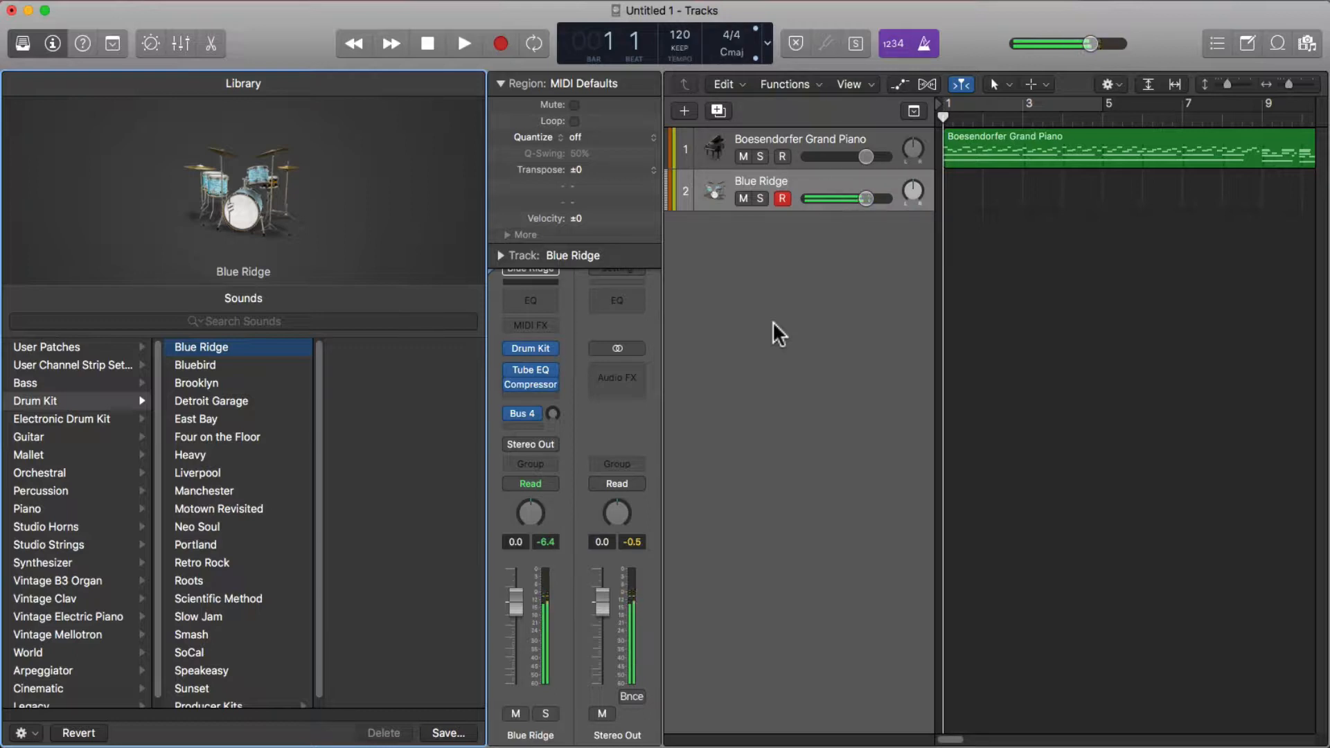
Step: Record a kick pattern on the Blue Ridge track over the first four bars and overdub hi-hats onto it
key("r")
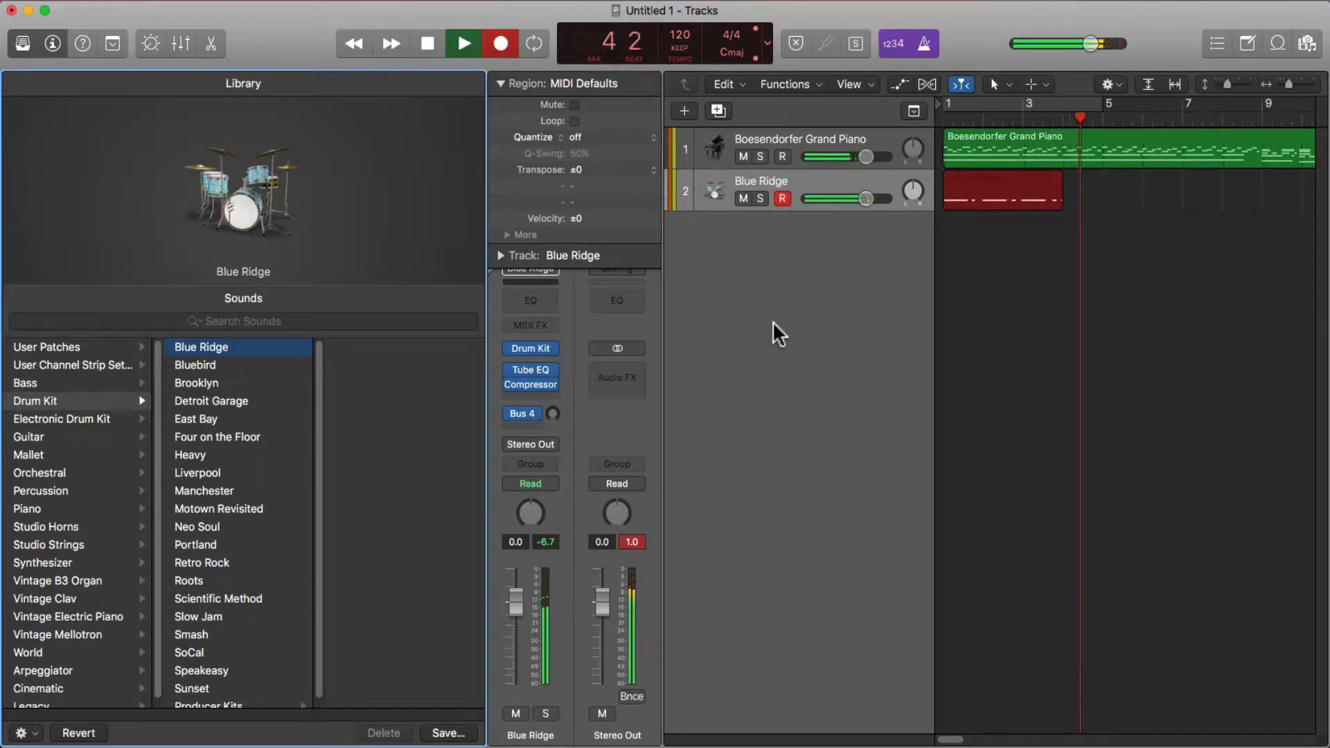
key("space")
key("Return")
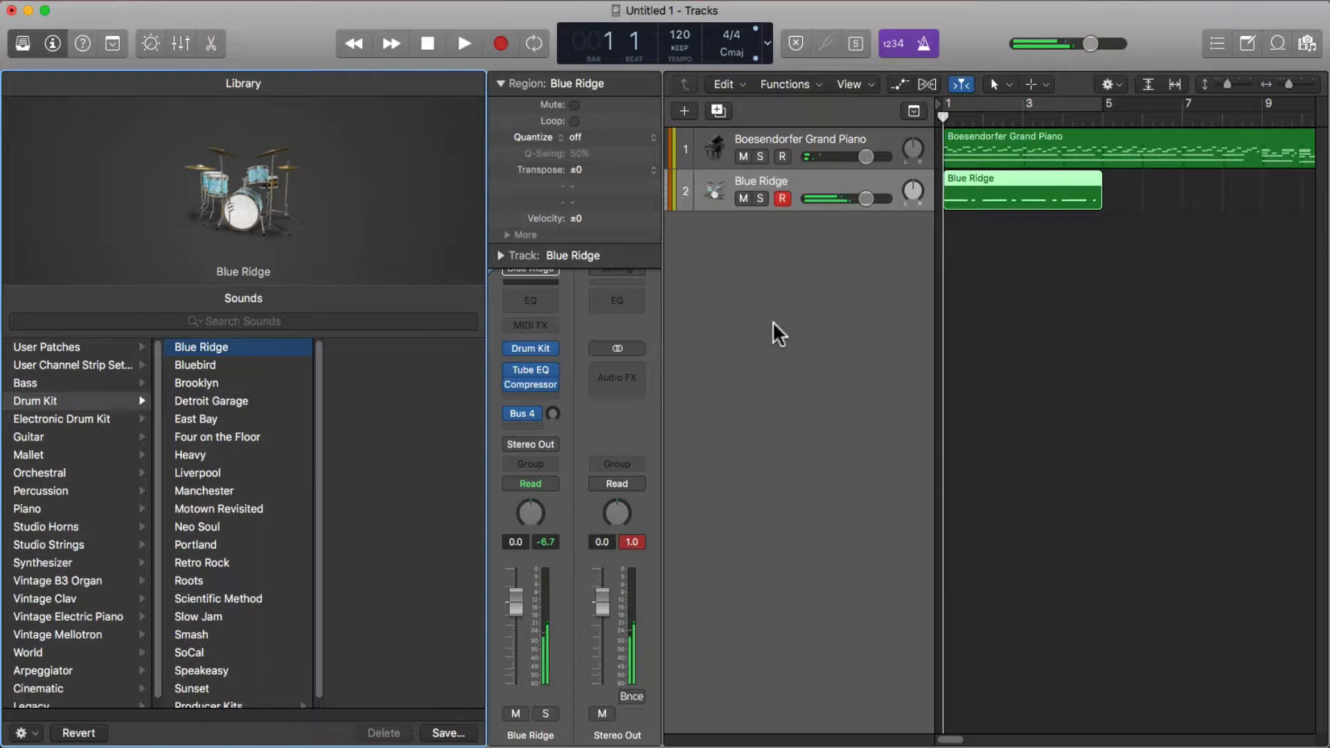
key("r")
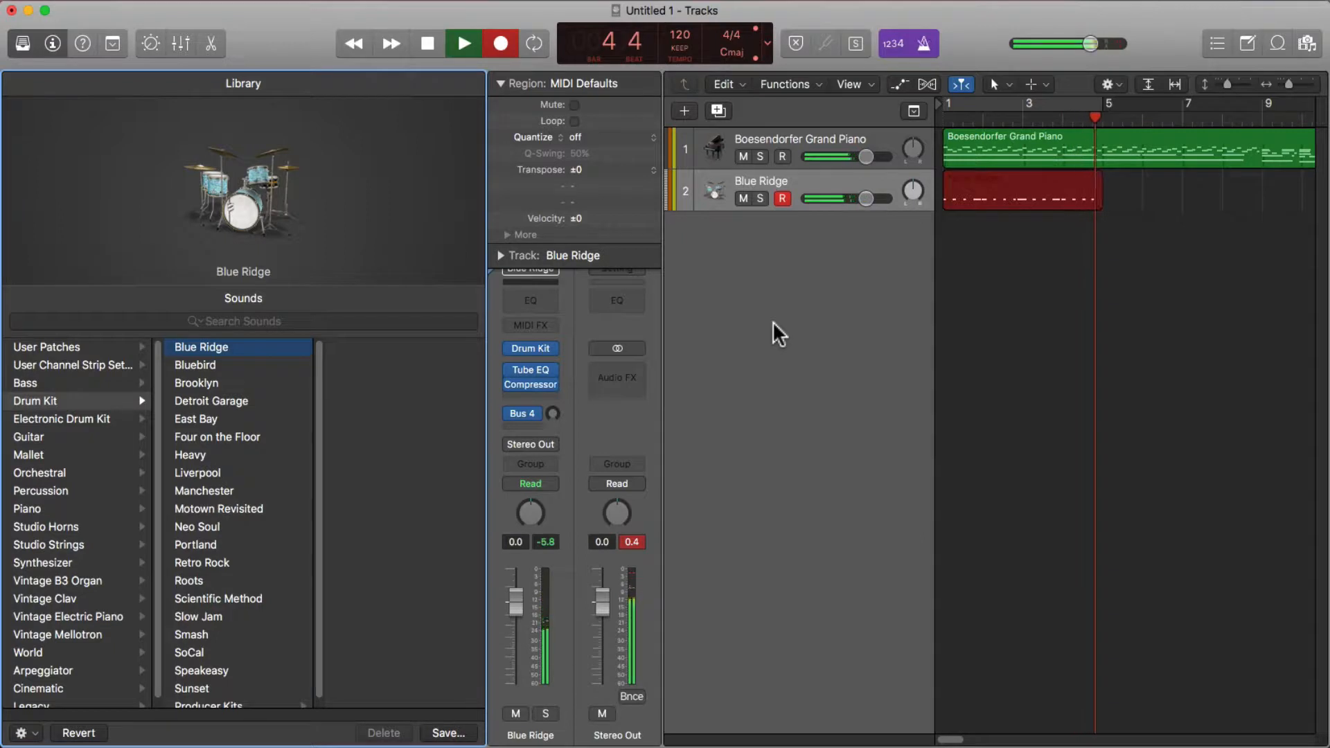
key("space")
left_click_drag(1169, 198, 1091, 209)
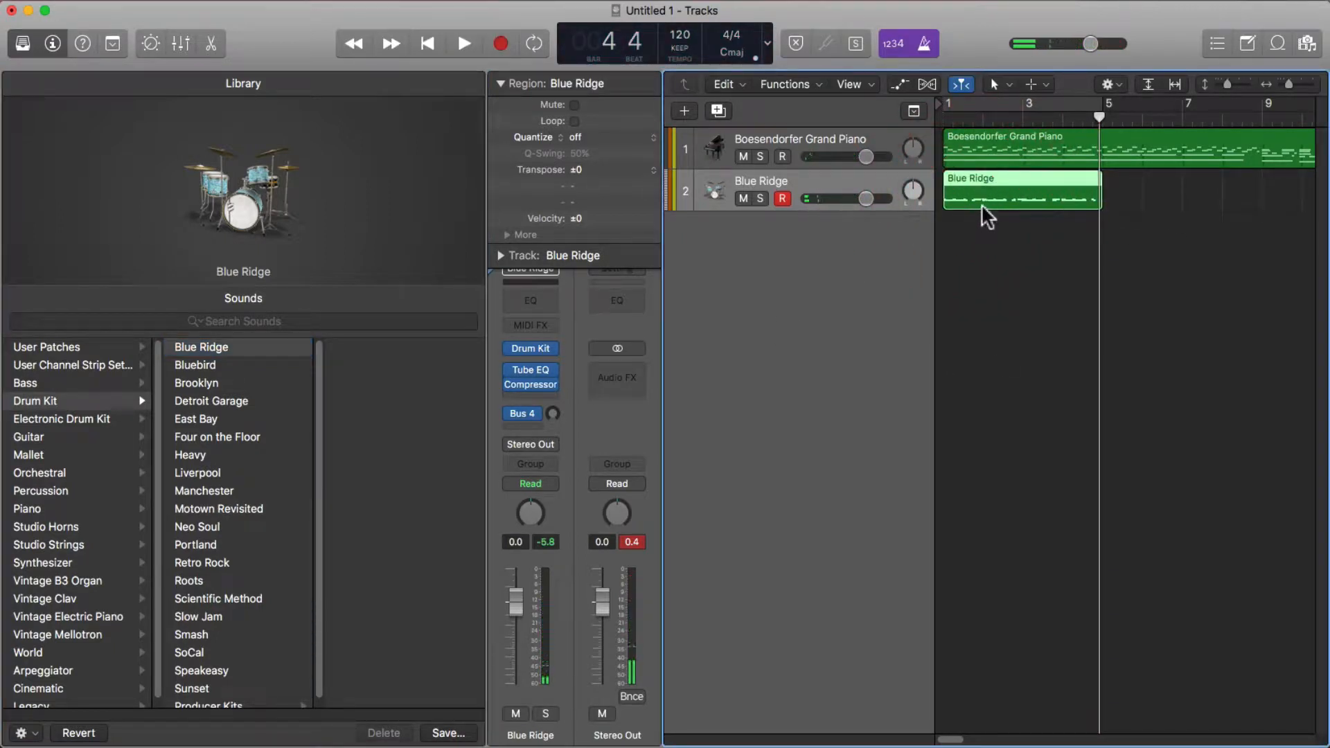
Step: Quantize all notes in the Blue Ridge region to 1/16 notes and play the start of the song to check the timing
double_click(982, 205)
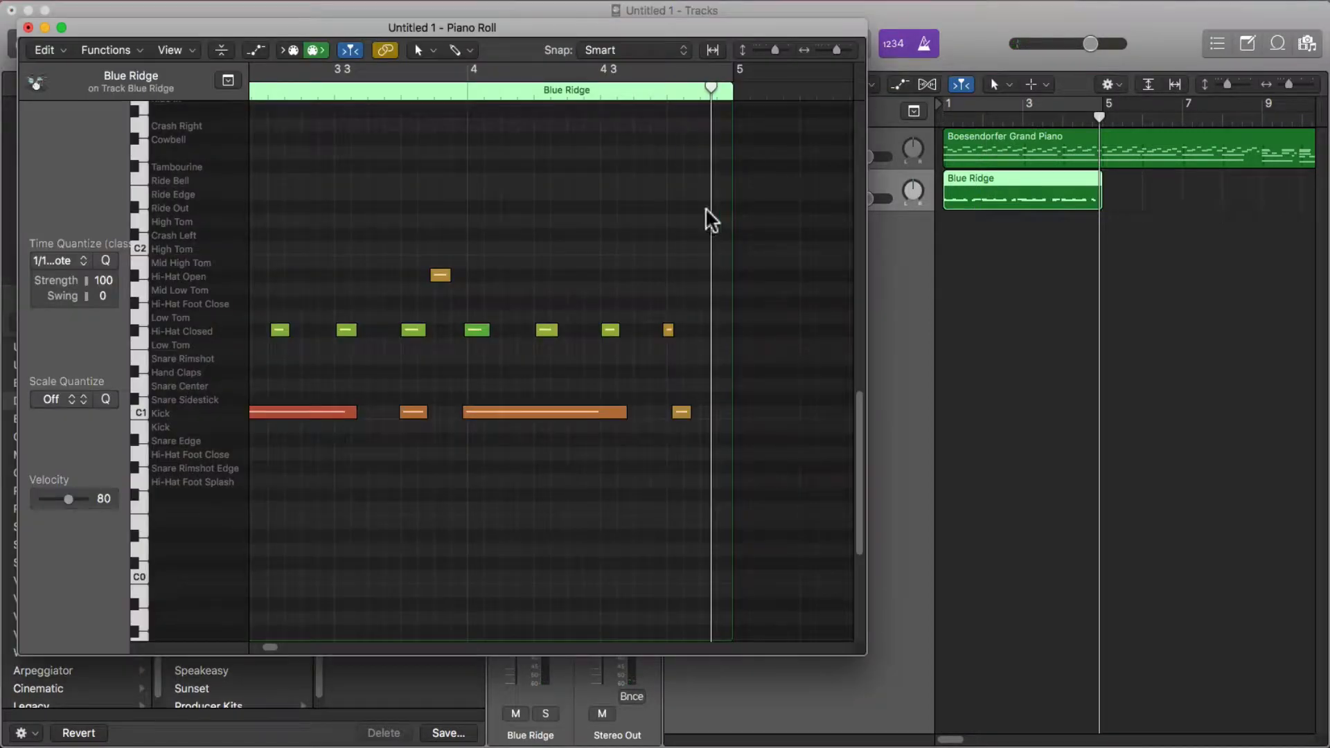
left_click(580, 213)
key("super+a")
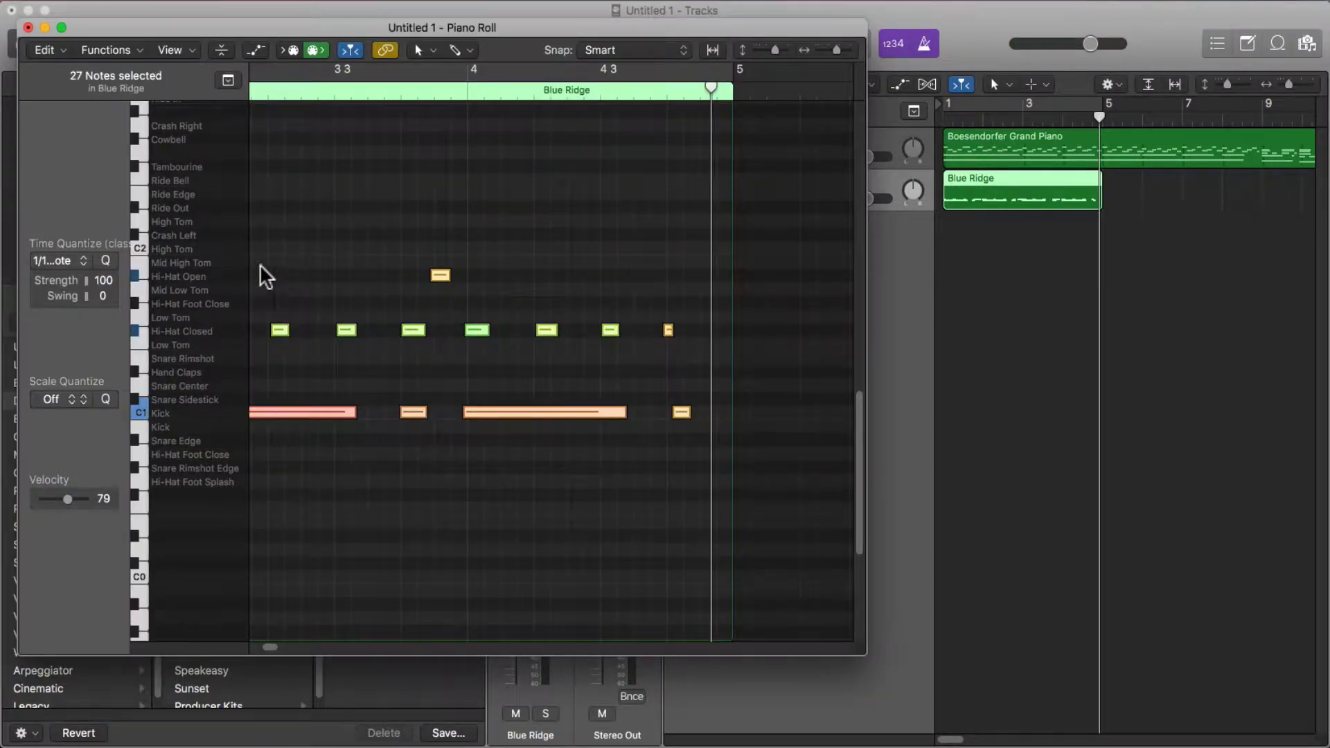
key("q")
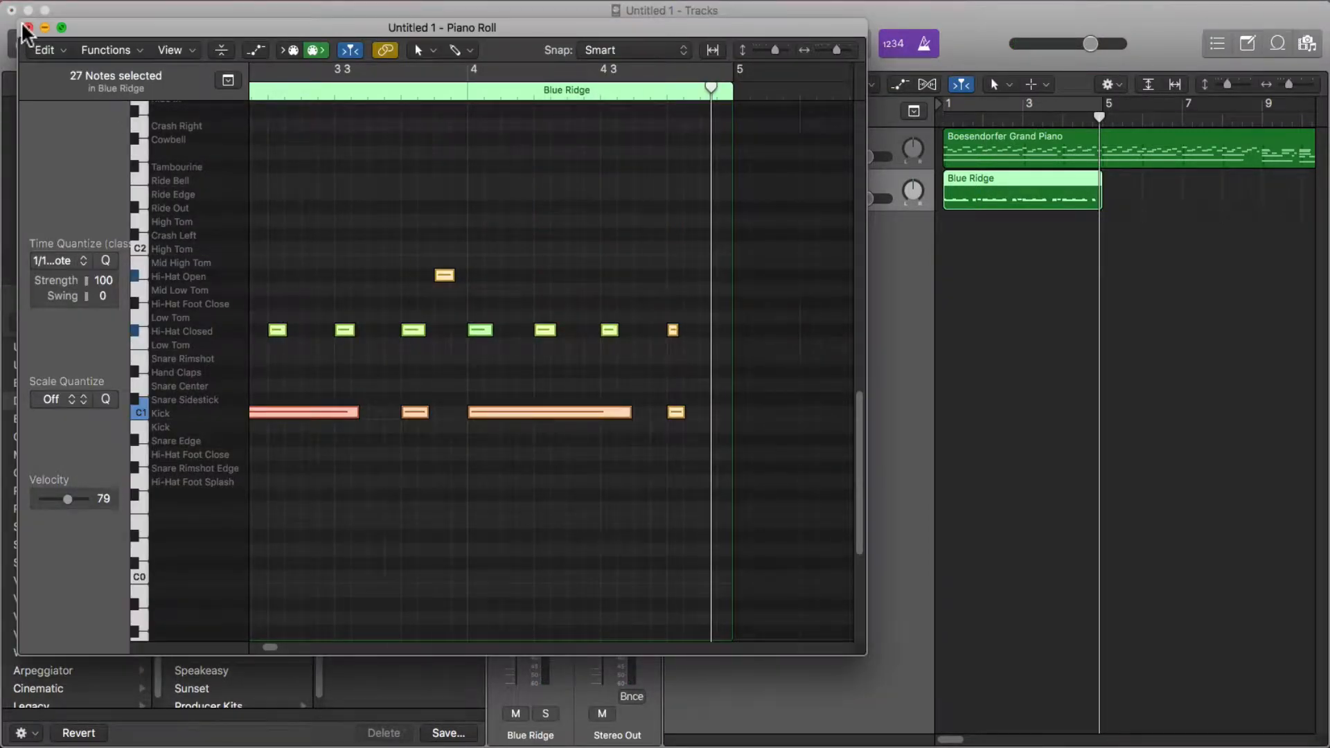
left_click(69, 13)
key("Return")
key("space")
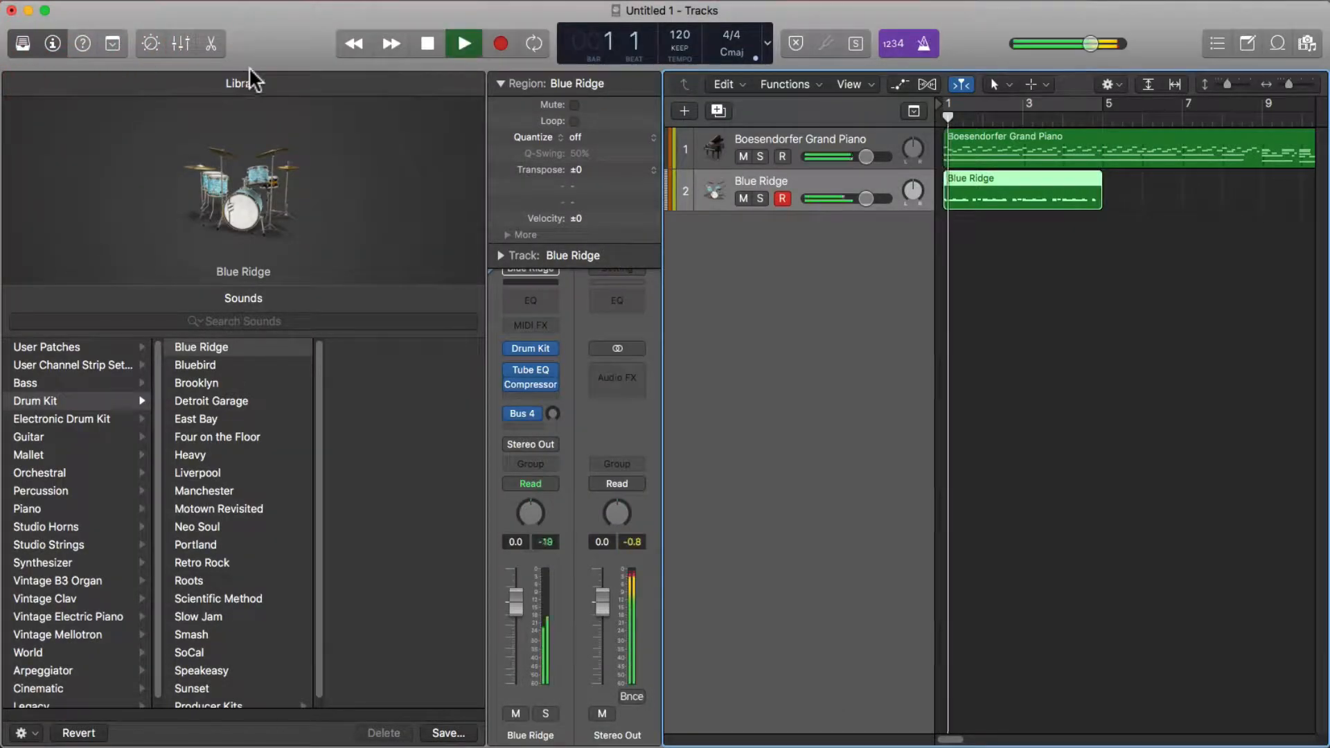
key("space")
Step: Move the first kick note of the Blue Ridge region back to the start of bar 1 and play the pattern
left_click(1019, 267)
double_click(1021, 182)
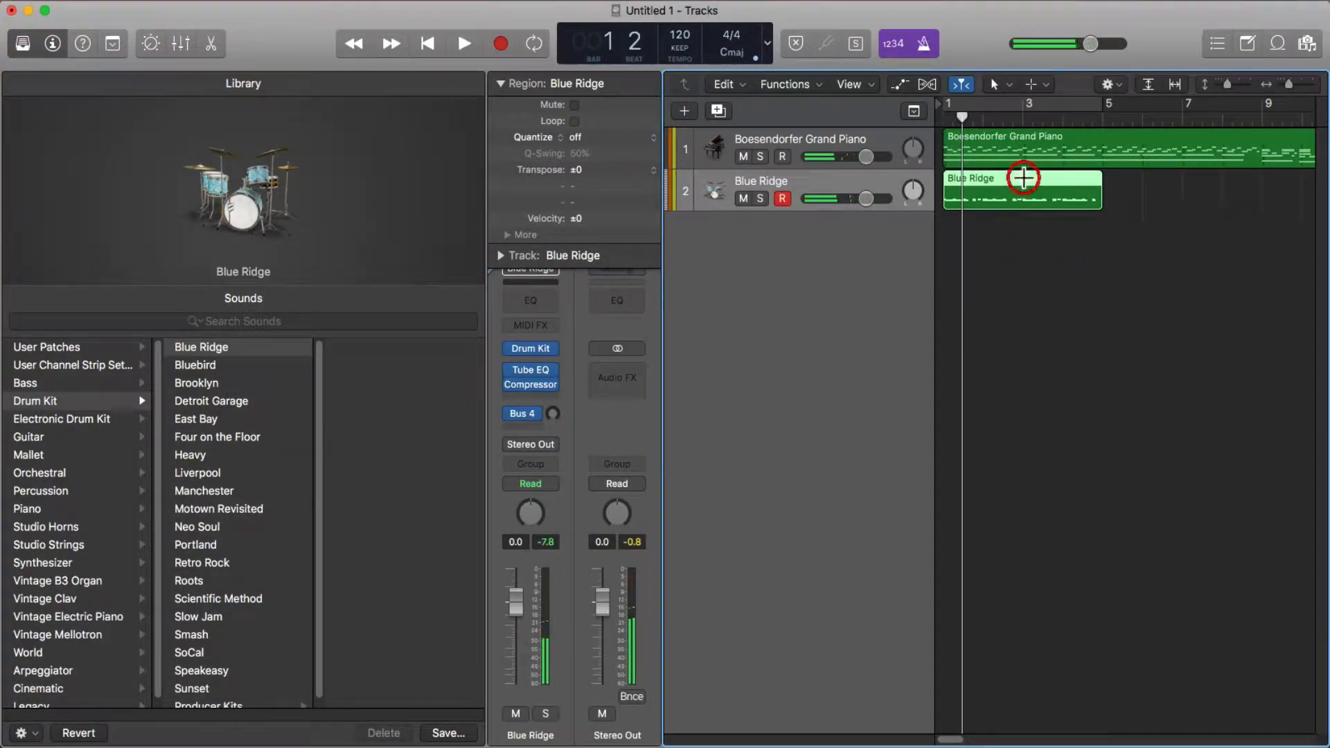
left_click_drag(855, 653, 1155, 687)
left_click(419, 475)
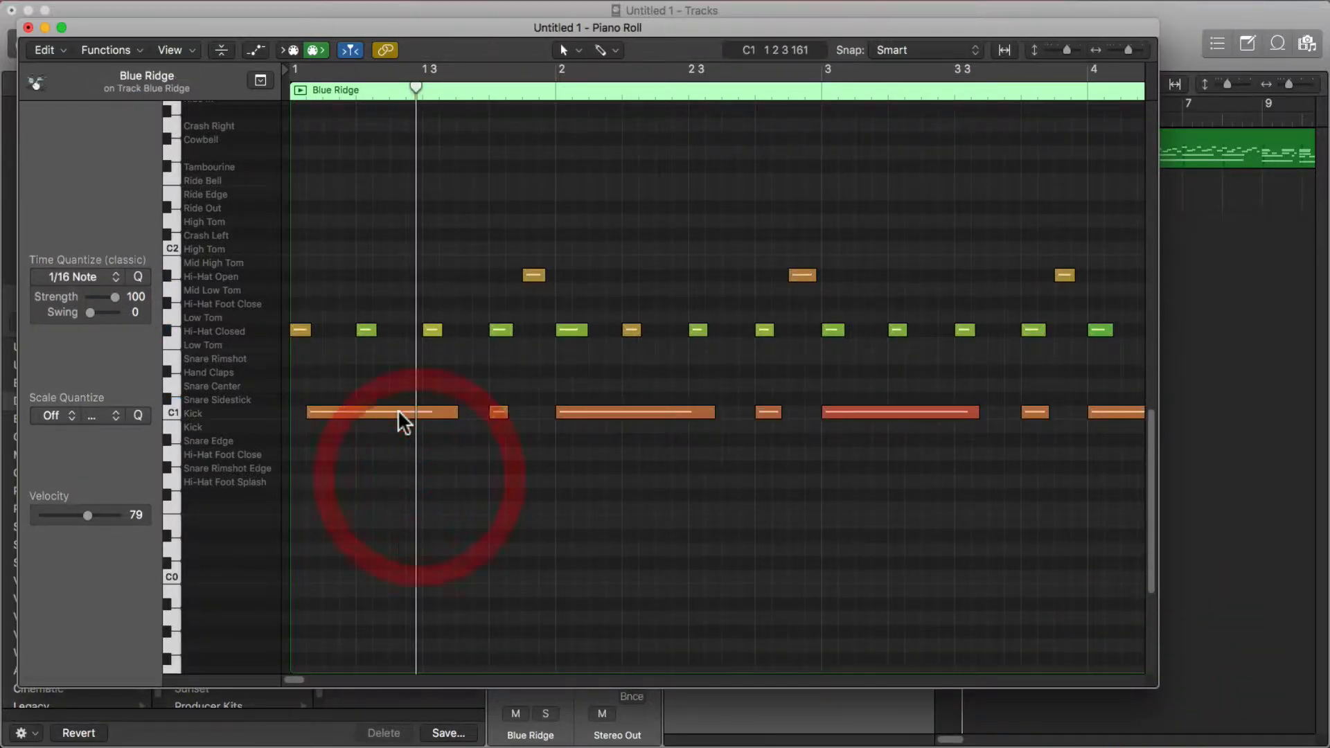
left_click(398, 413)
key("alt+Left")
key("Return")
key("space")
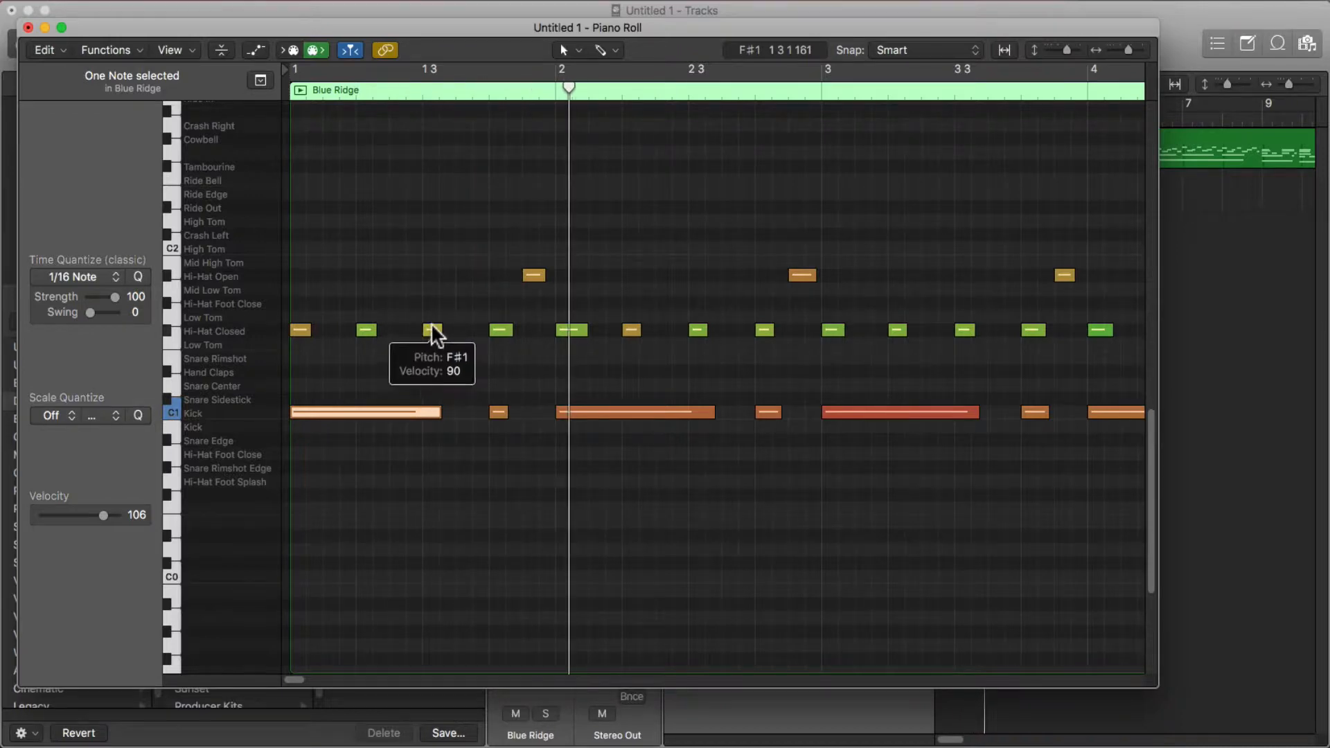
key("super+w")
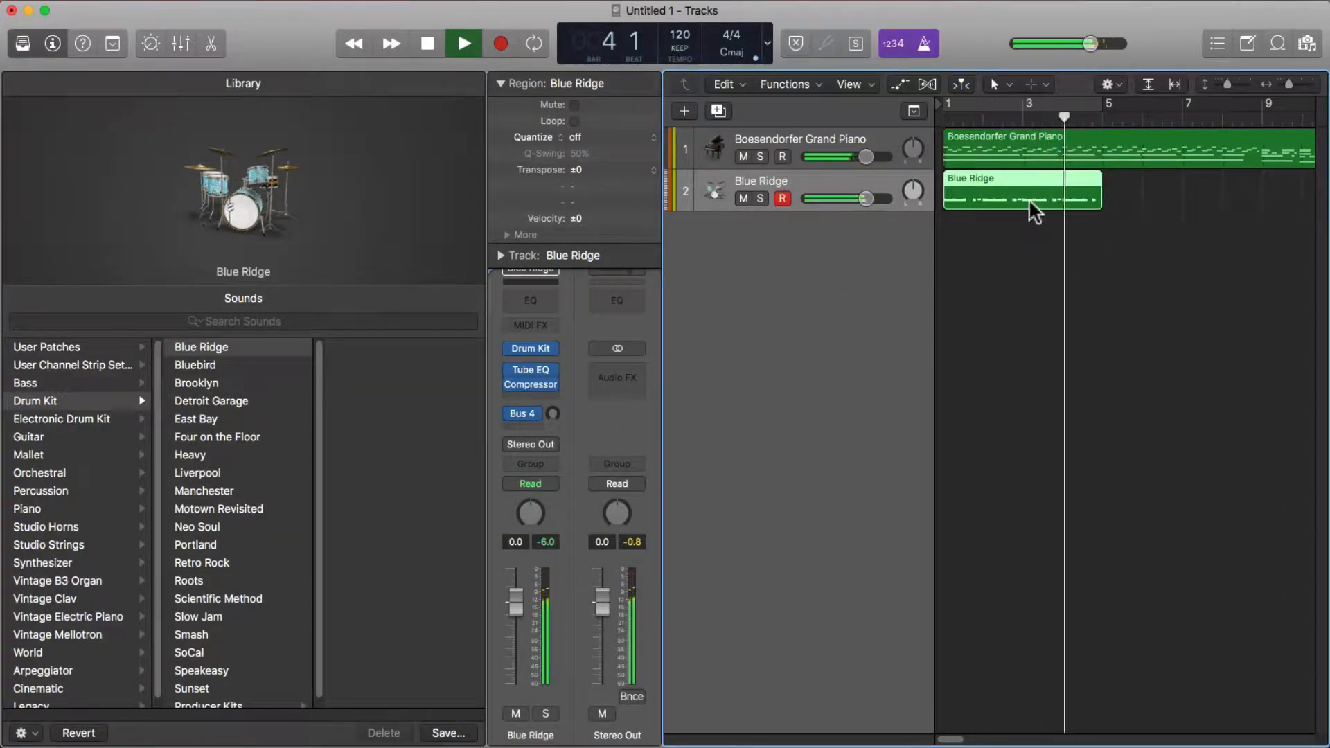
key("space")
Step: Mute the Blue Ridge drum region
left_click(990, 269)
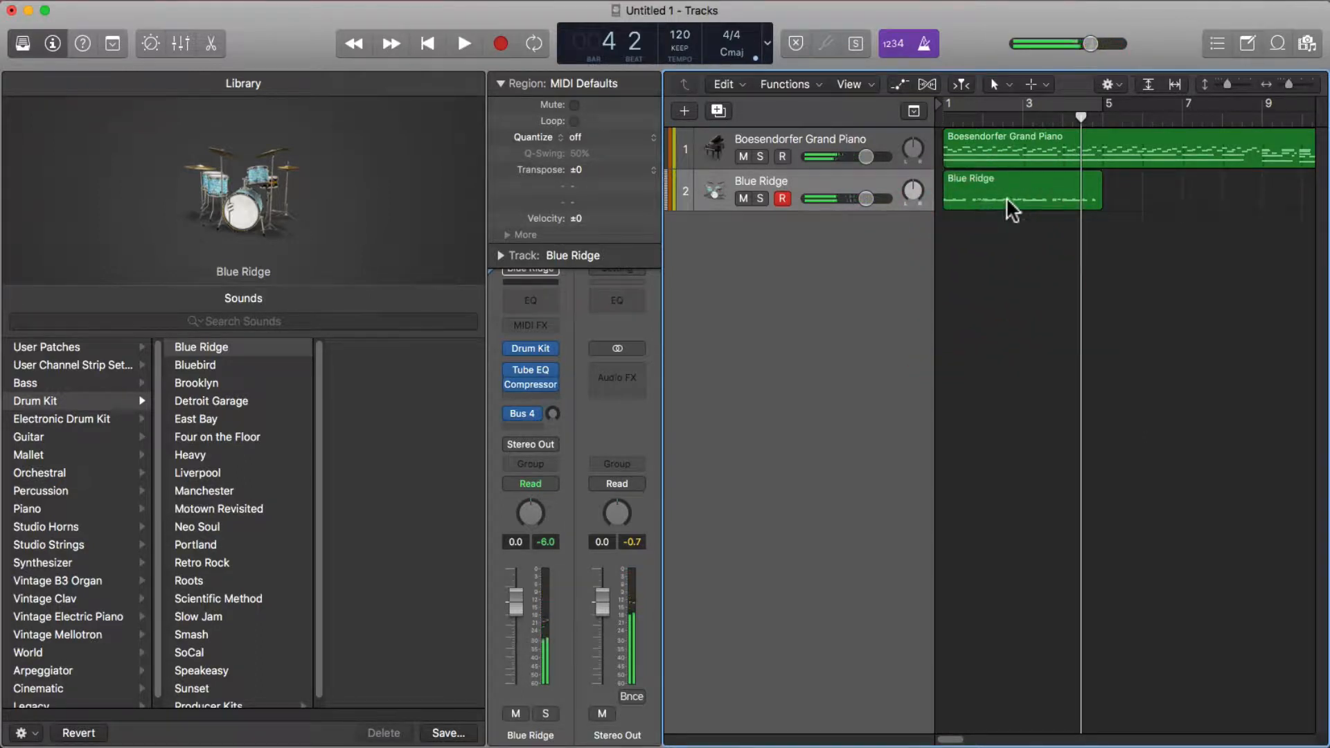
left_click(990, 198)
key("ctrl+m")
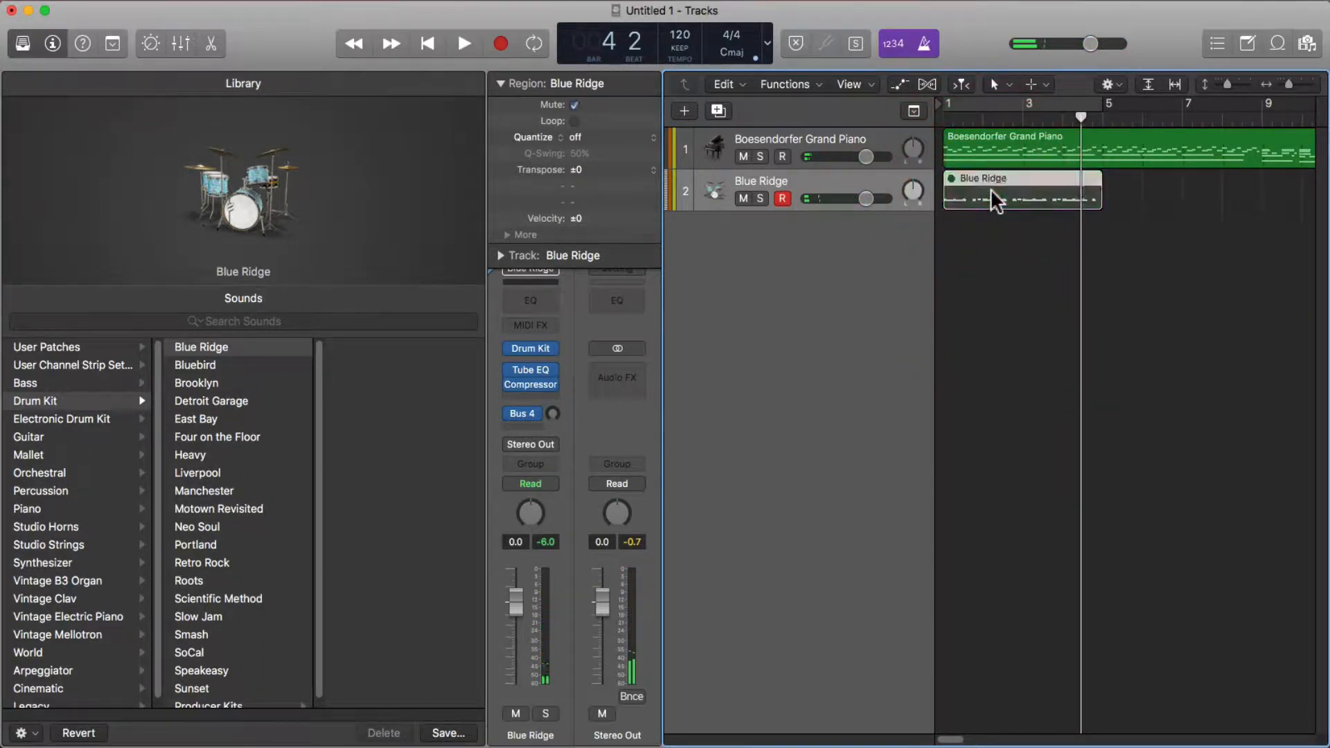
left_click(683, 109)
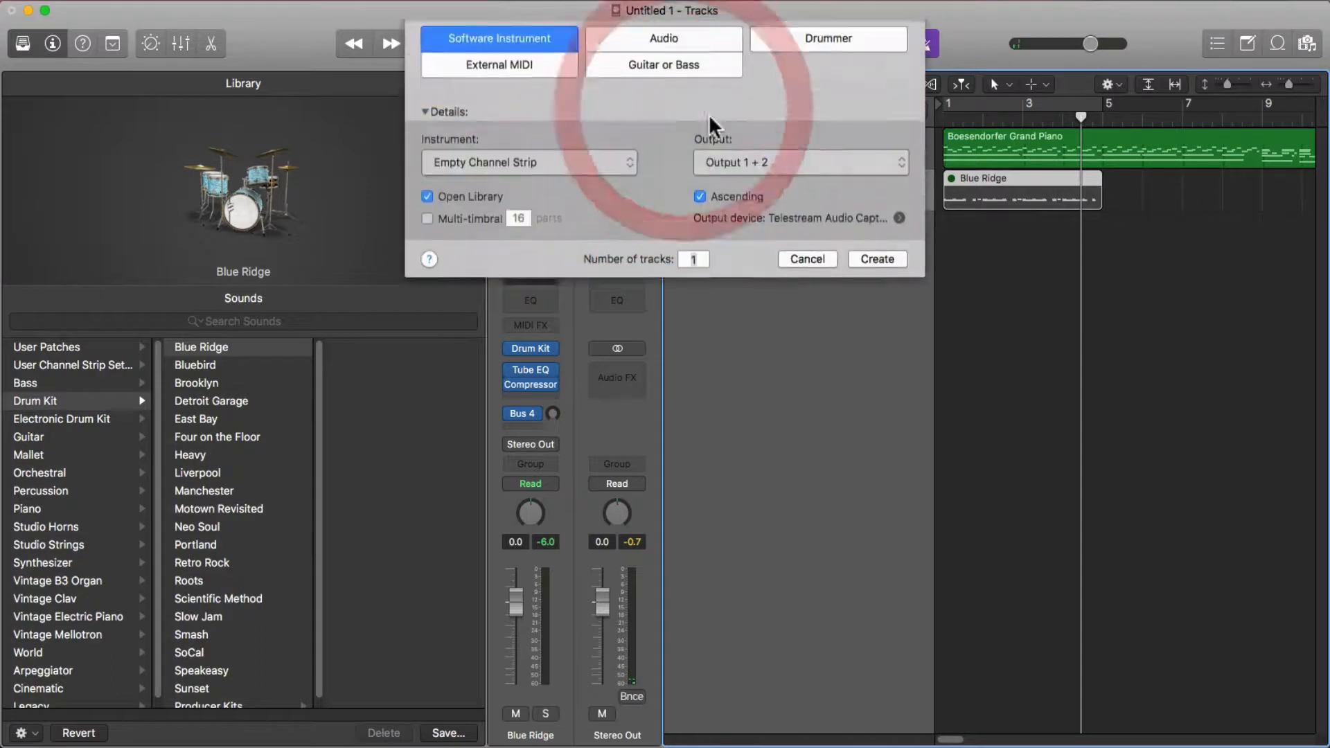
left_click(787, 60)
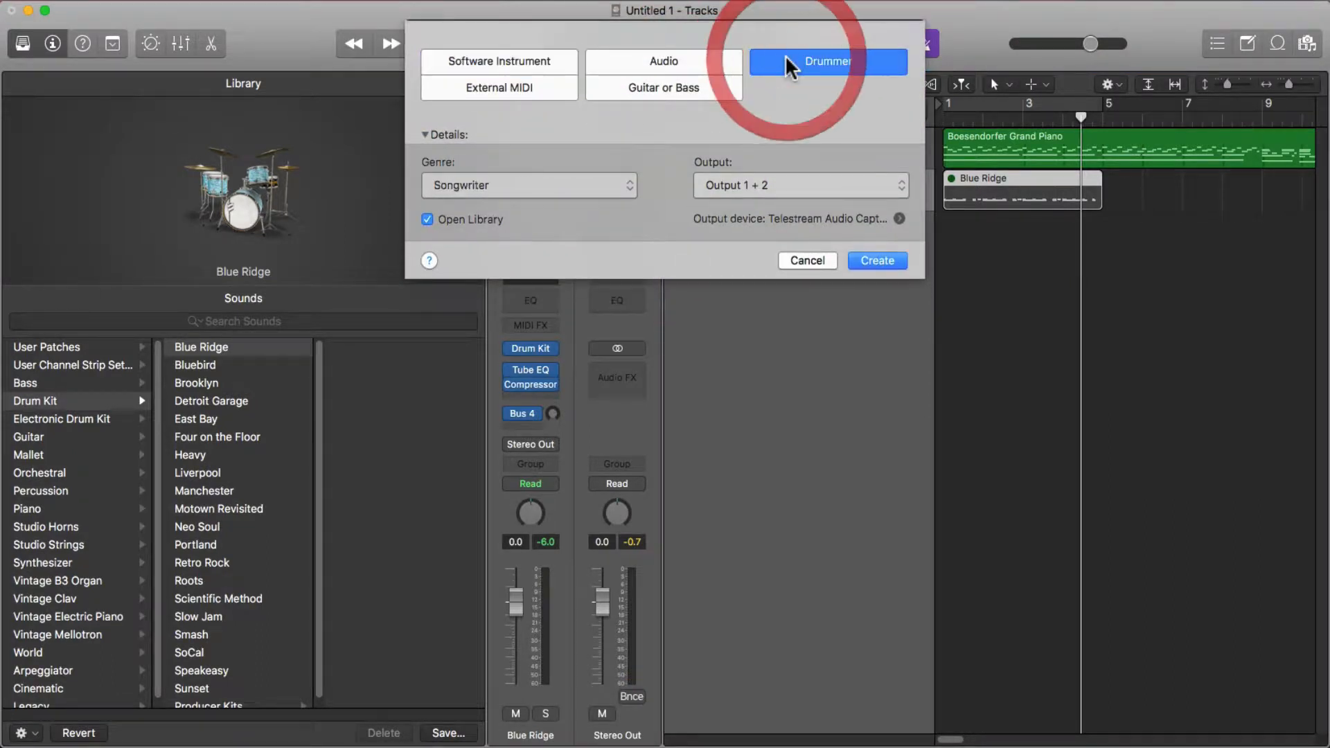
left_click(795, 252)
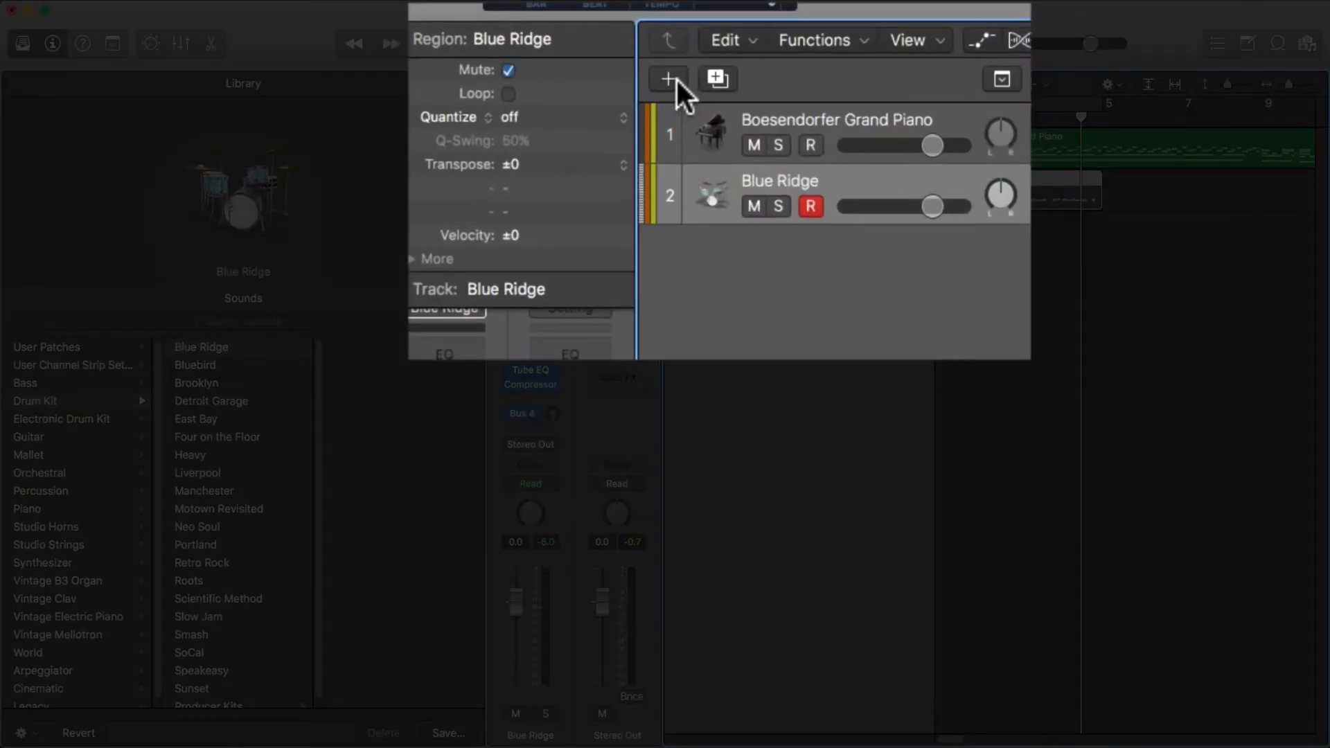
Step: Create a Drummer track with the Songwriter genre and output 1 + 2
left_click(676, 92)
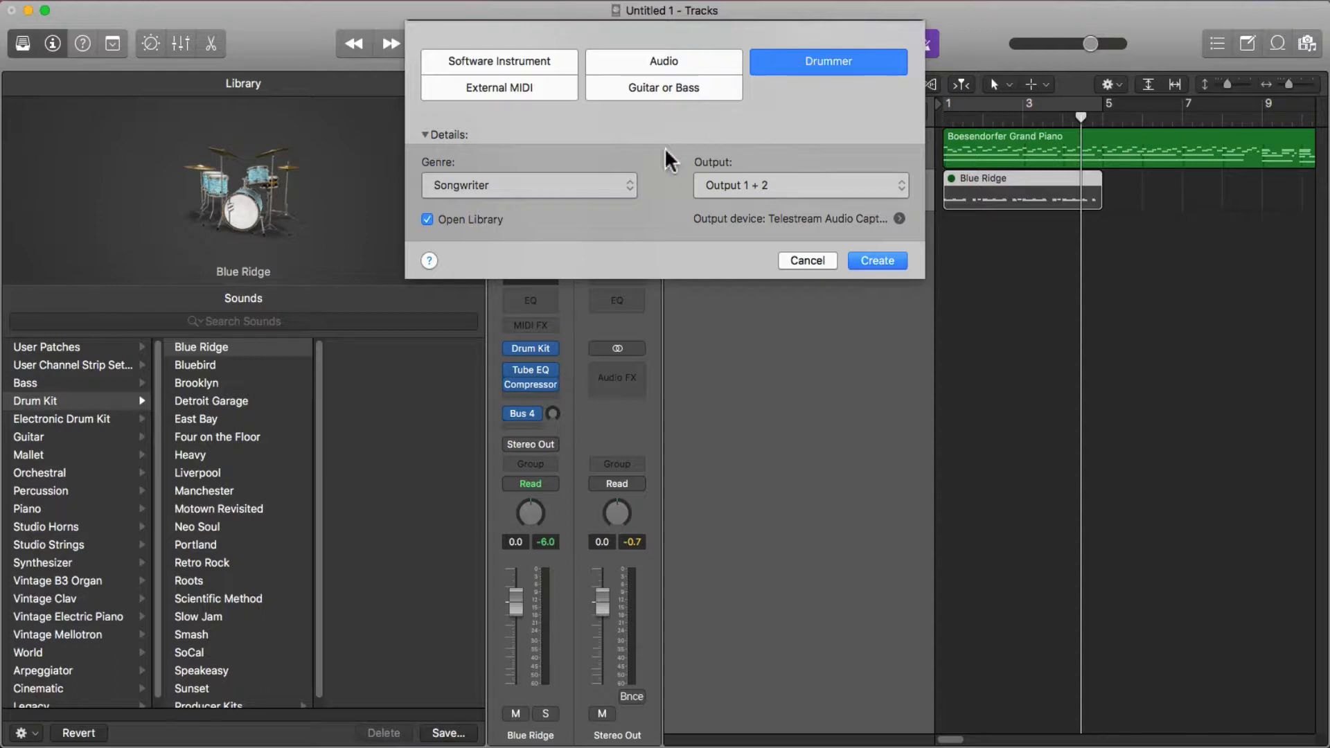
left_click(480, 182)
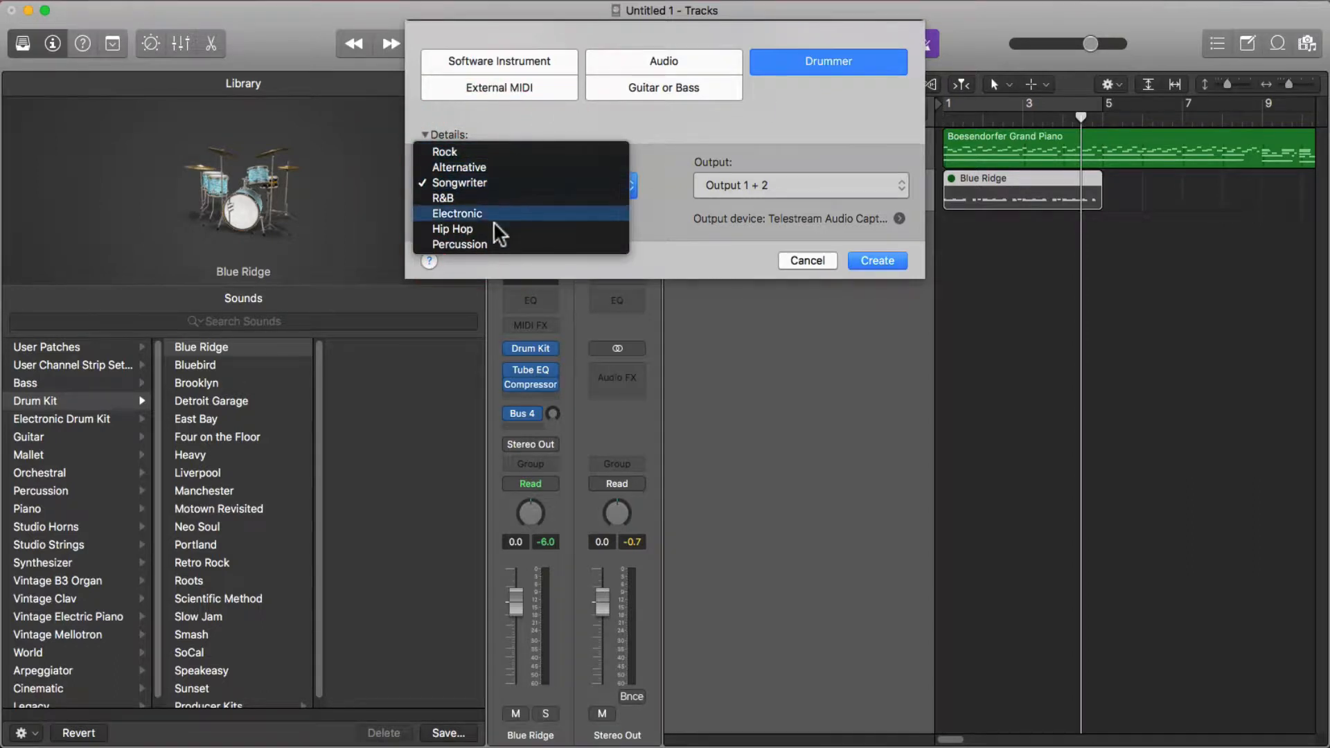
left_click(521, 181)
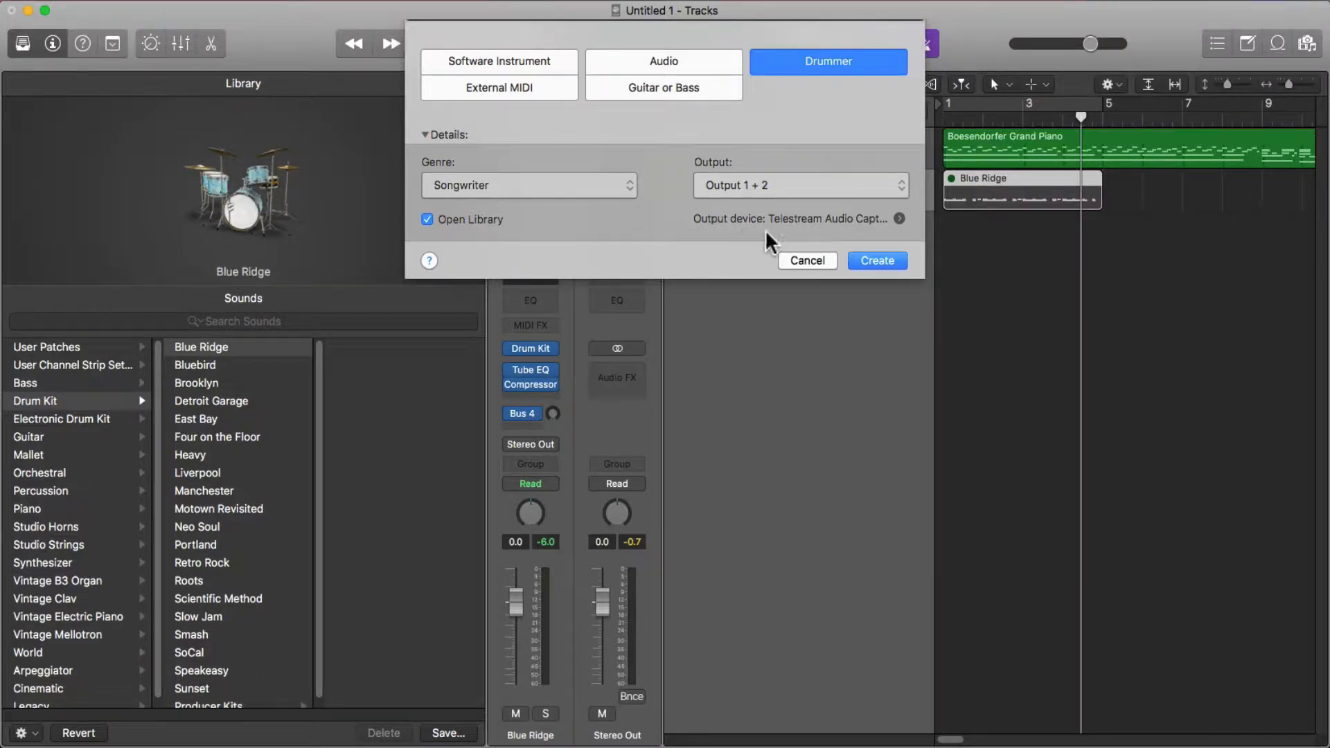
left_click(865, 260)
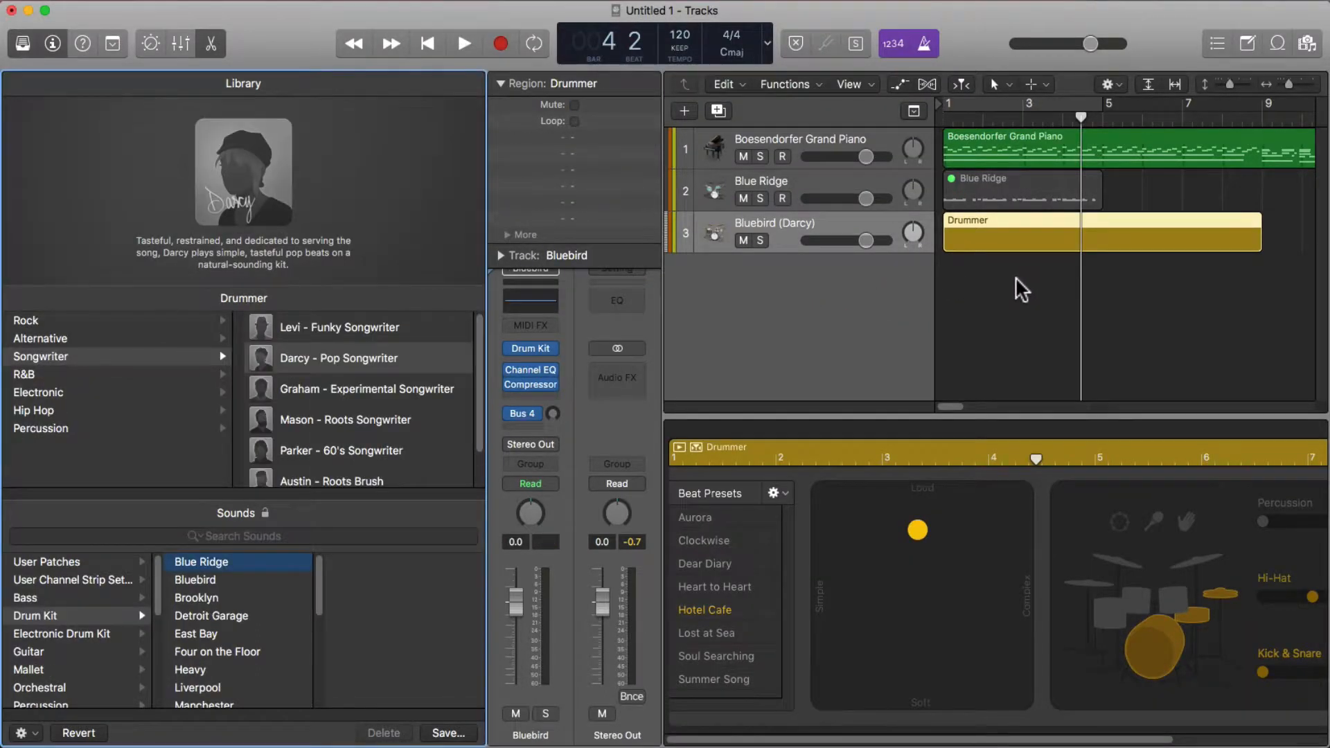
Step: Cycle playback over bars 1 to 5 and lower the Bluebird drummer track's volume to -4.6 dB while it plays
left_click(980, 280)
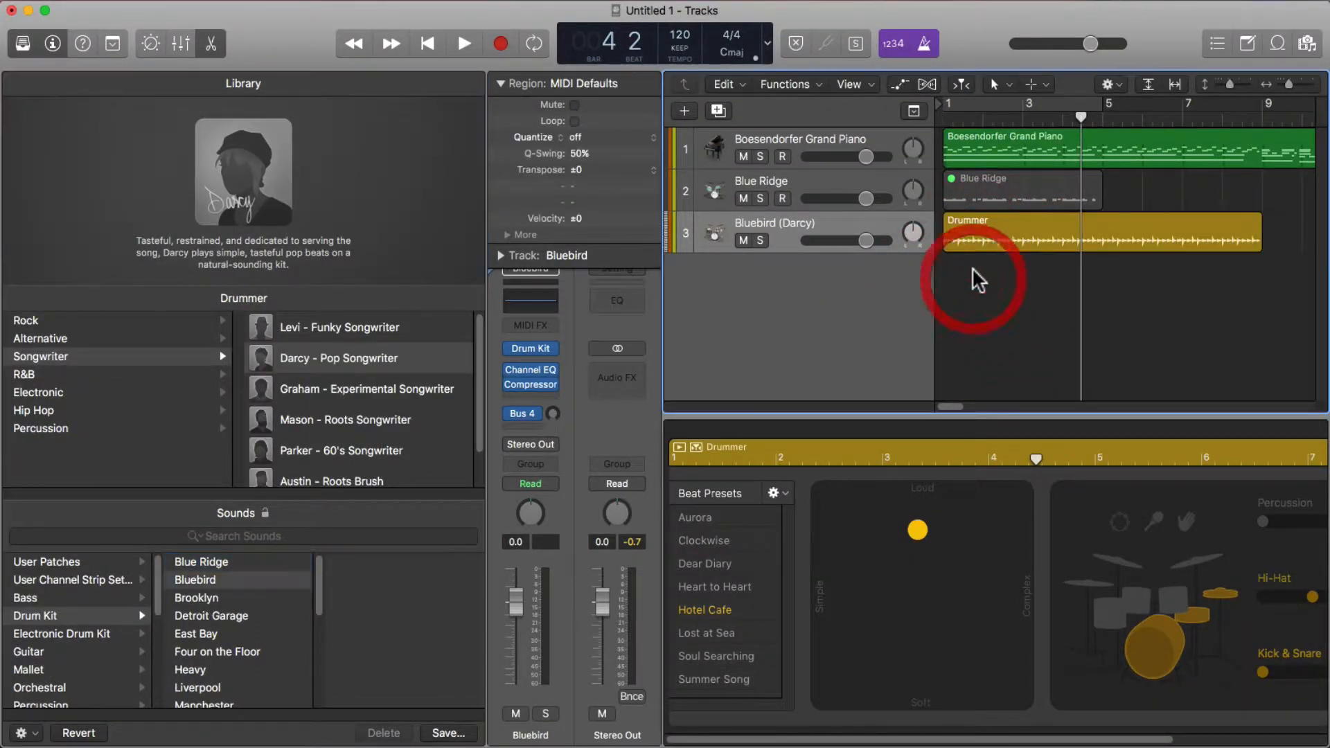
left_click(1001, 112)
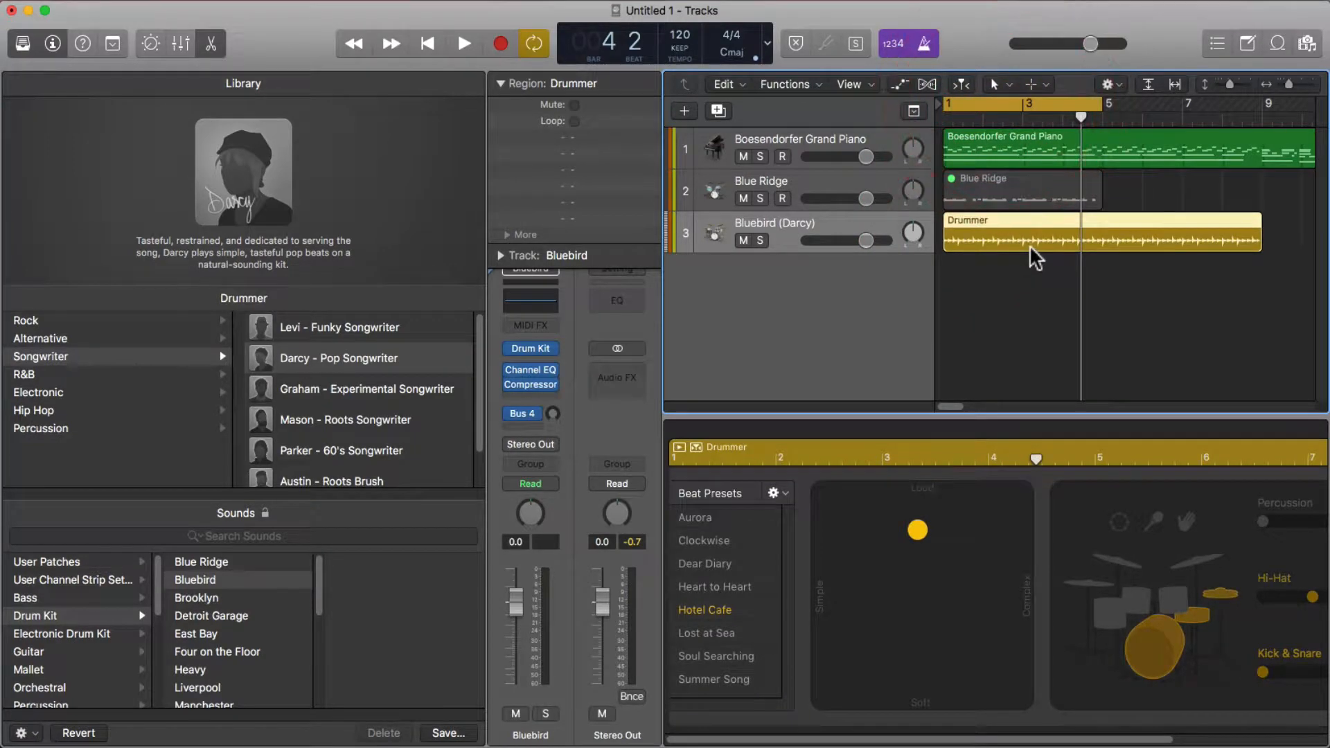
key("space")
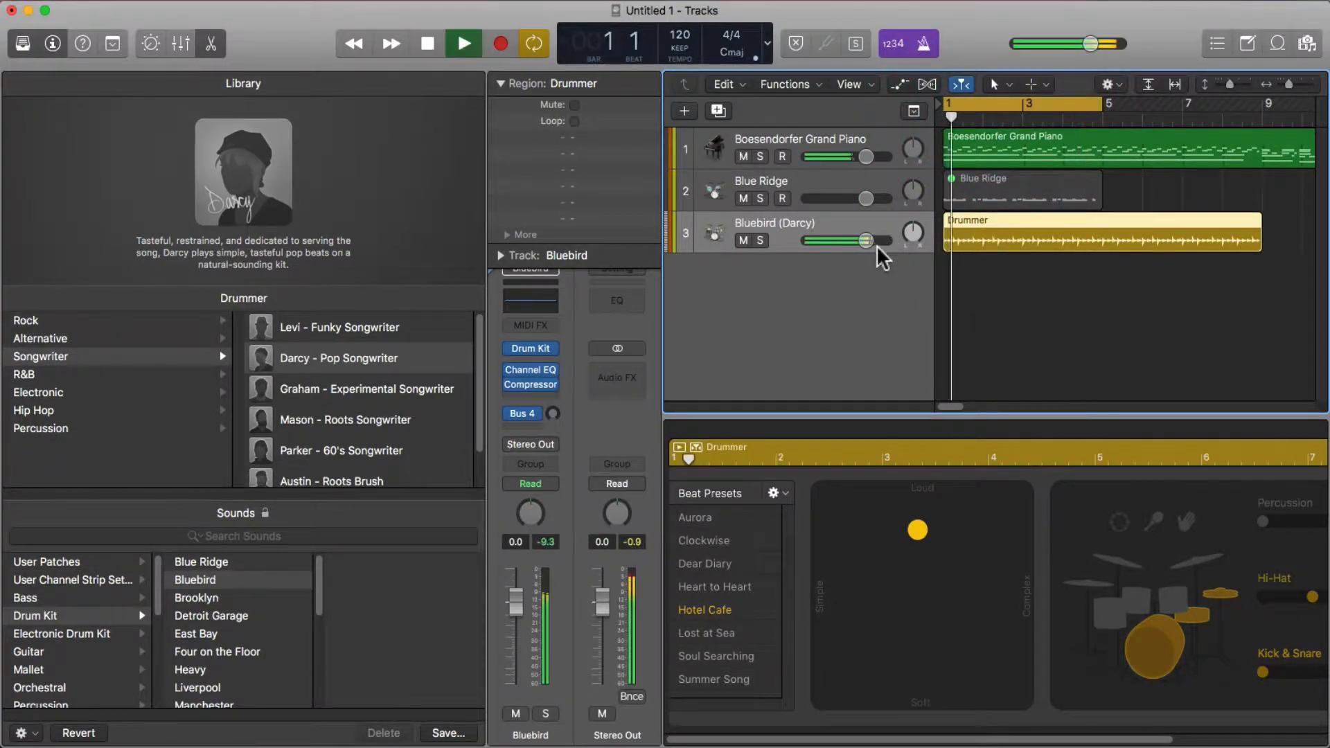
mouse_move(866, 241)
left_mouse_down()
mouse_move(830, 242)
mouse_move(846, 237)
left_mouse_up()
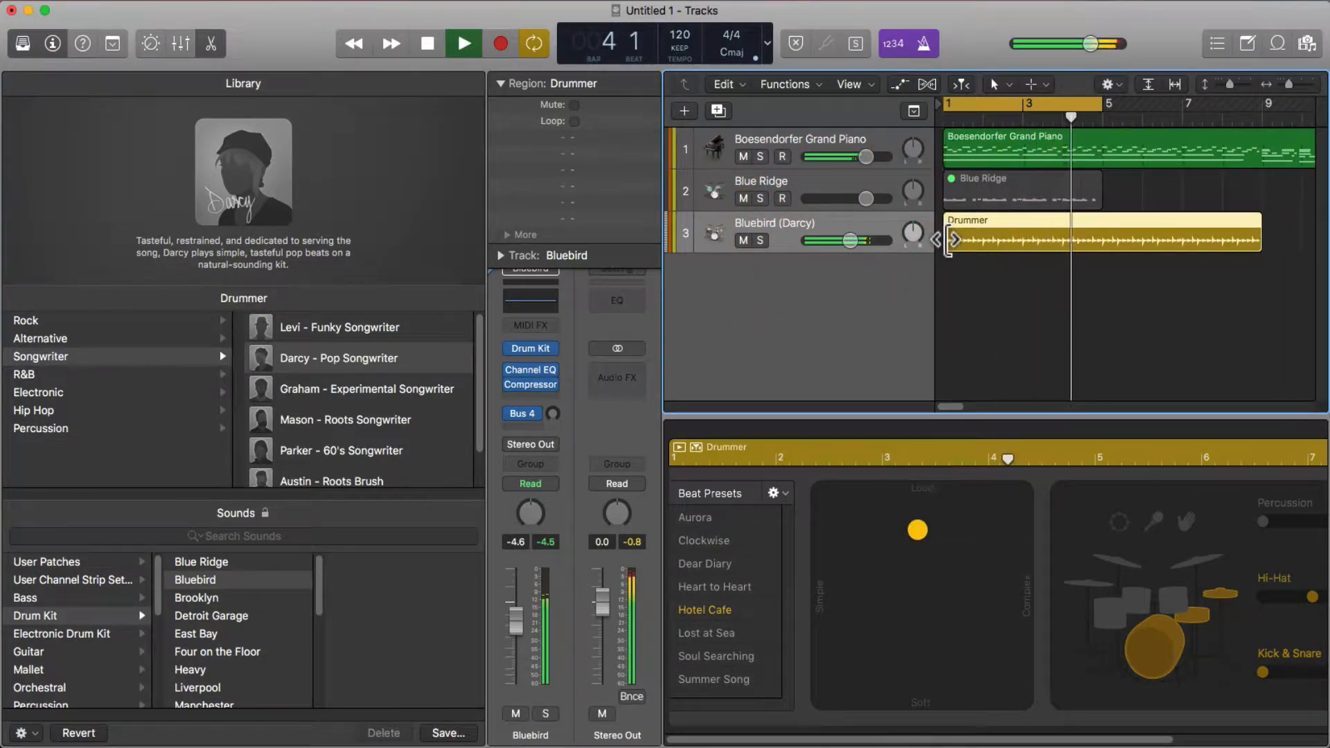
key("space")
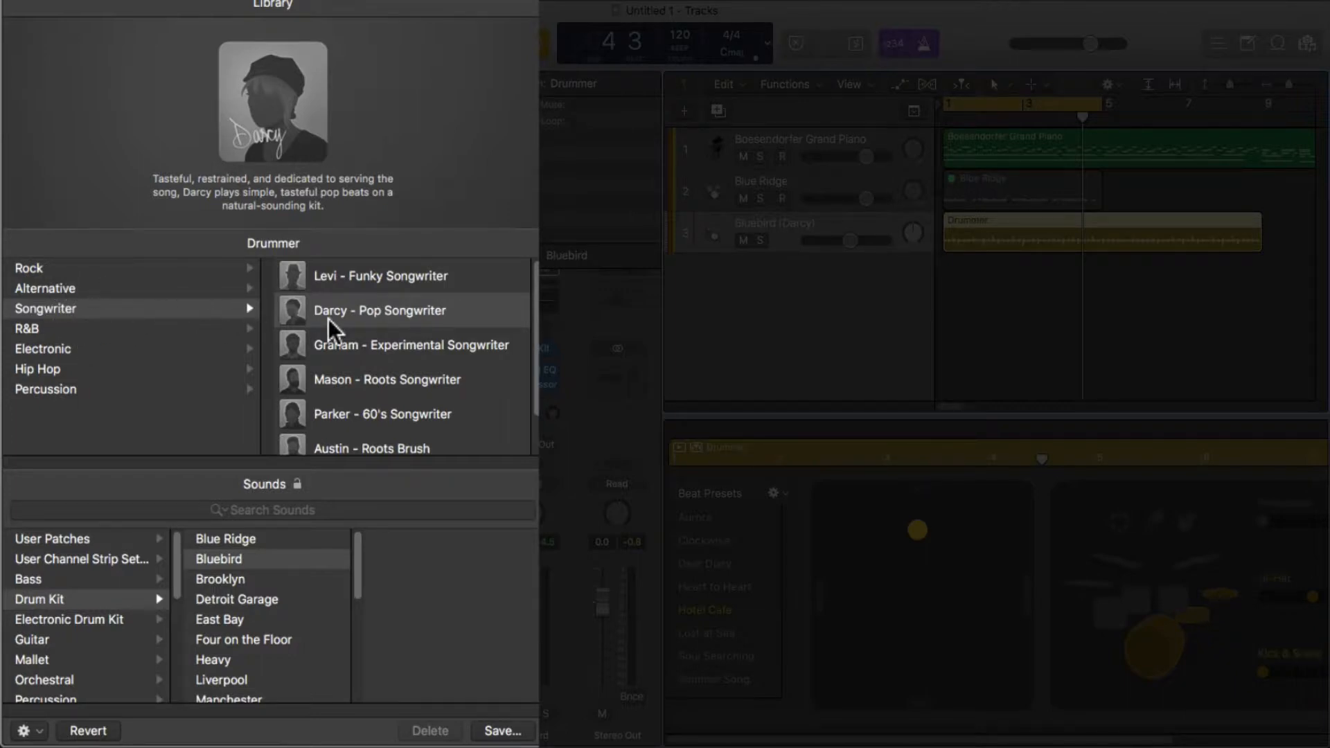
Step: Make the Drummer region's beat simpler and softer on the XY pad and play it to check the feel
scroll(352, 301, "down", 2)
scroll(353, 300, "up", 2)
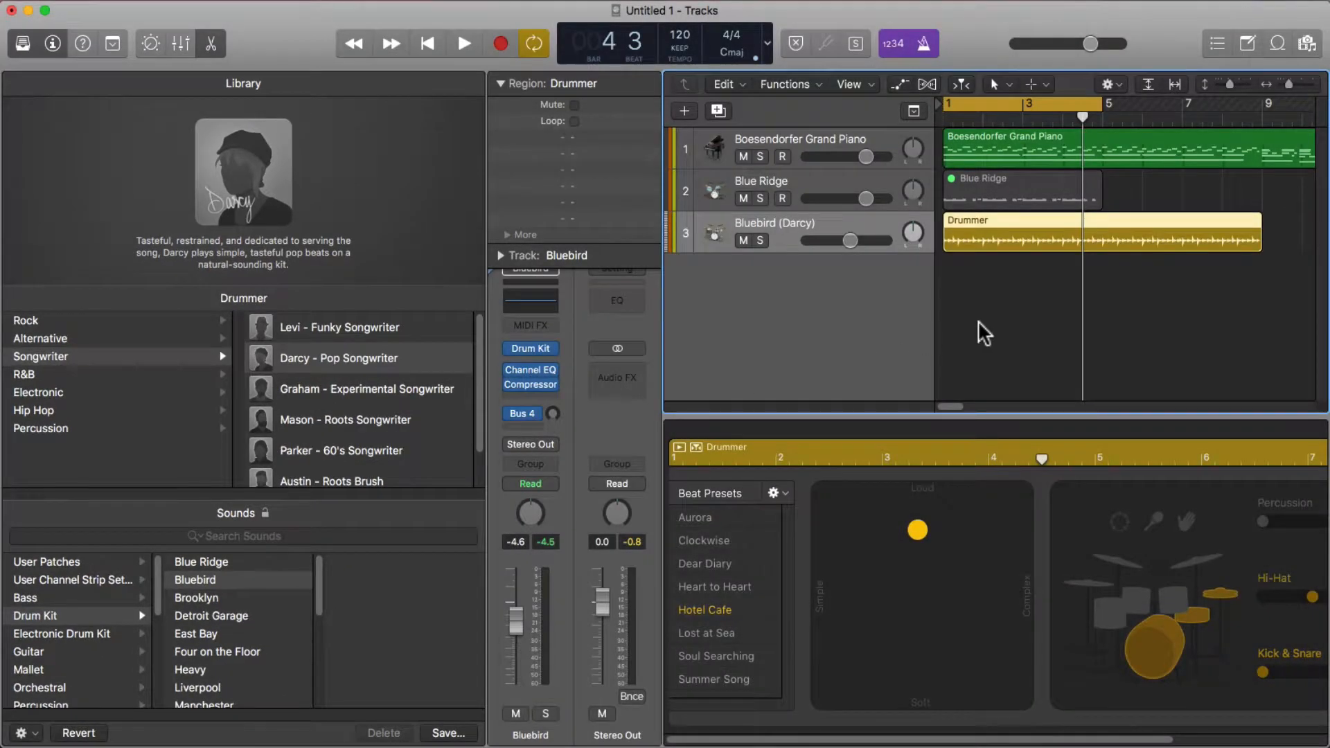
left_click(1004, 305)
left_click(1004, 243)
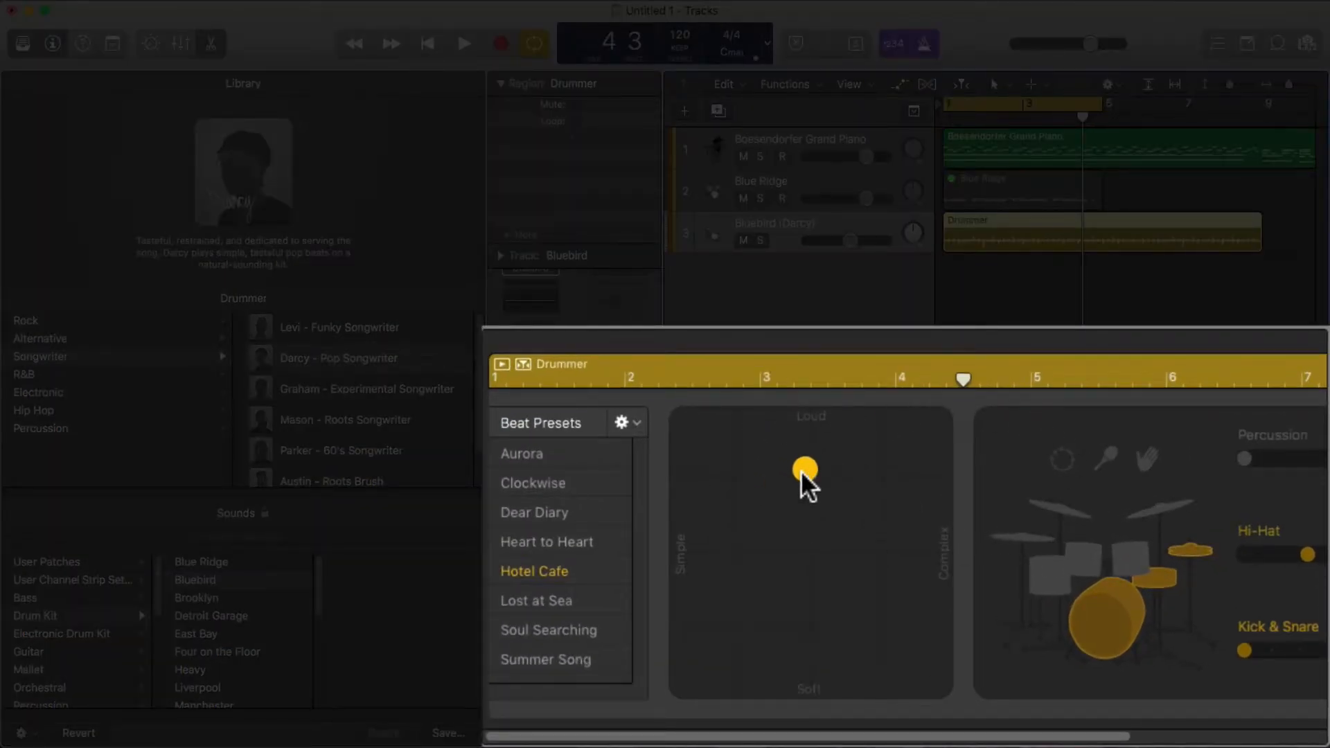
left_click_drag(800, 473, 798, 494)
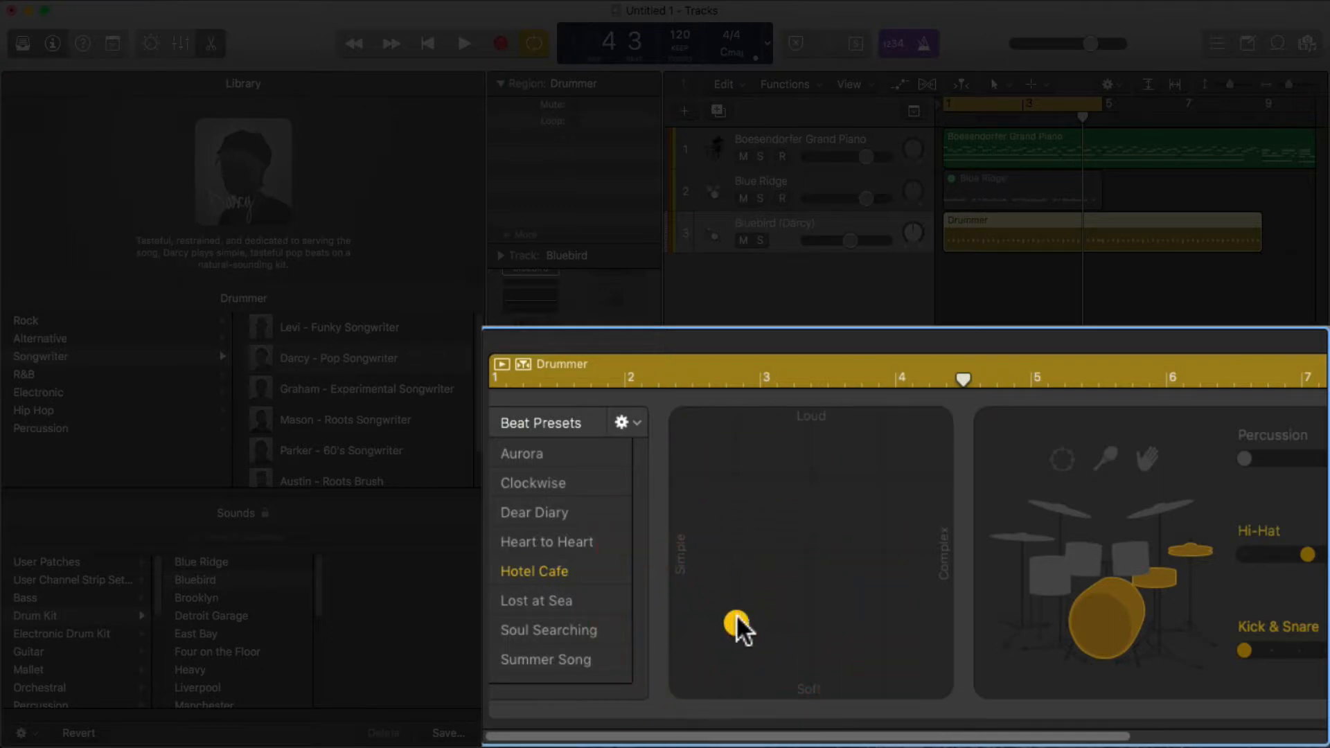
key("space")
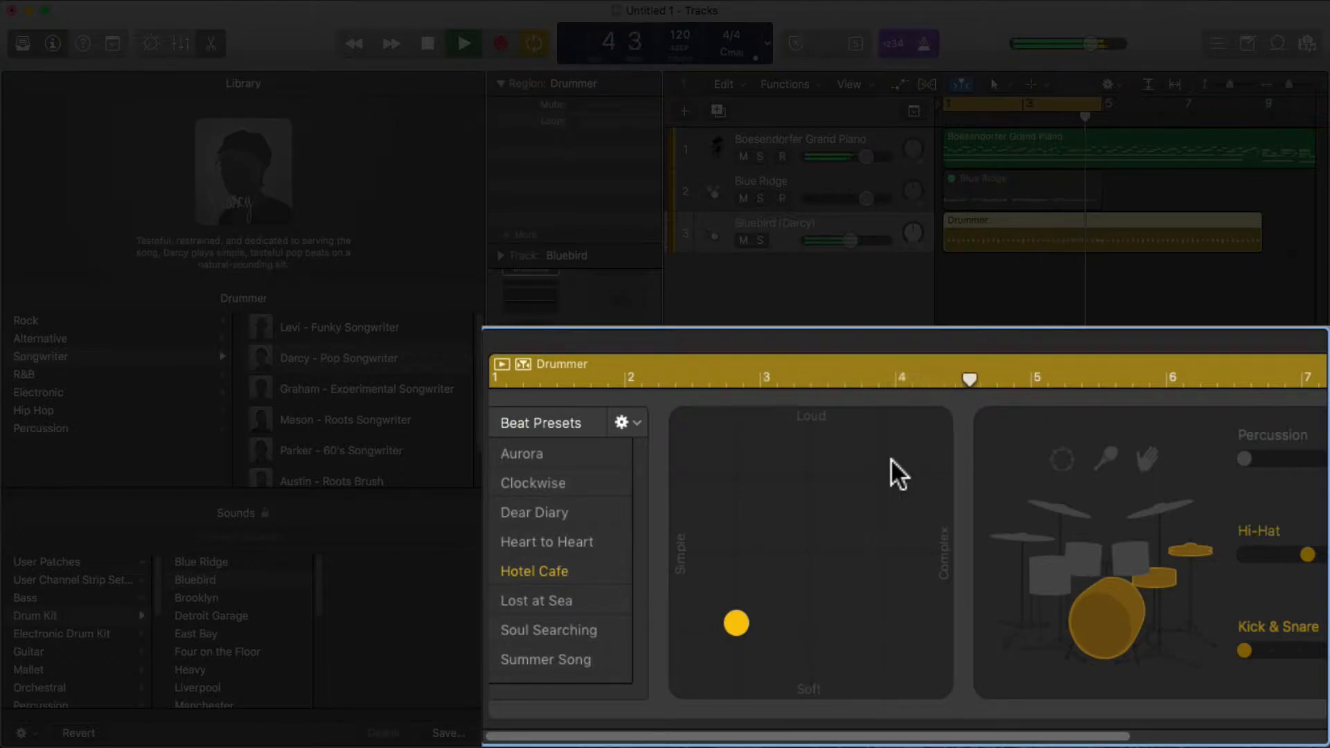
key("space")
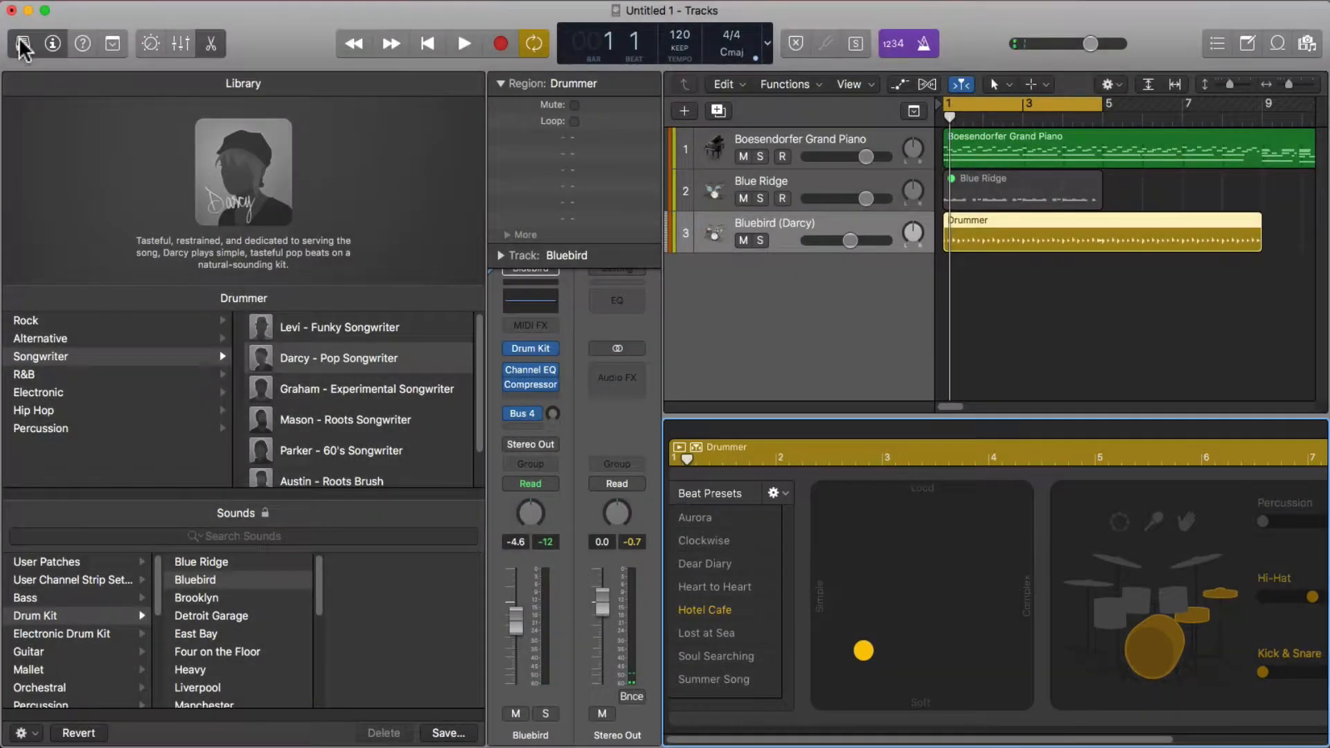
Step: Hide the Library and make the Drummer region's kick and snare follow the Boesendorfer Grand Piano track
left_click(23, 43)
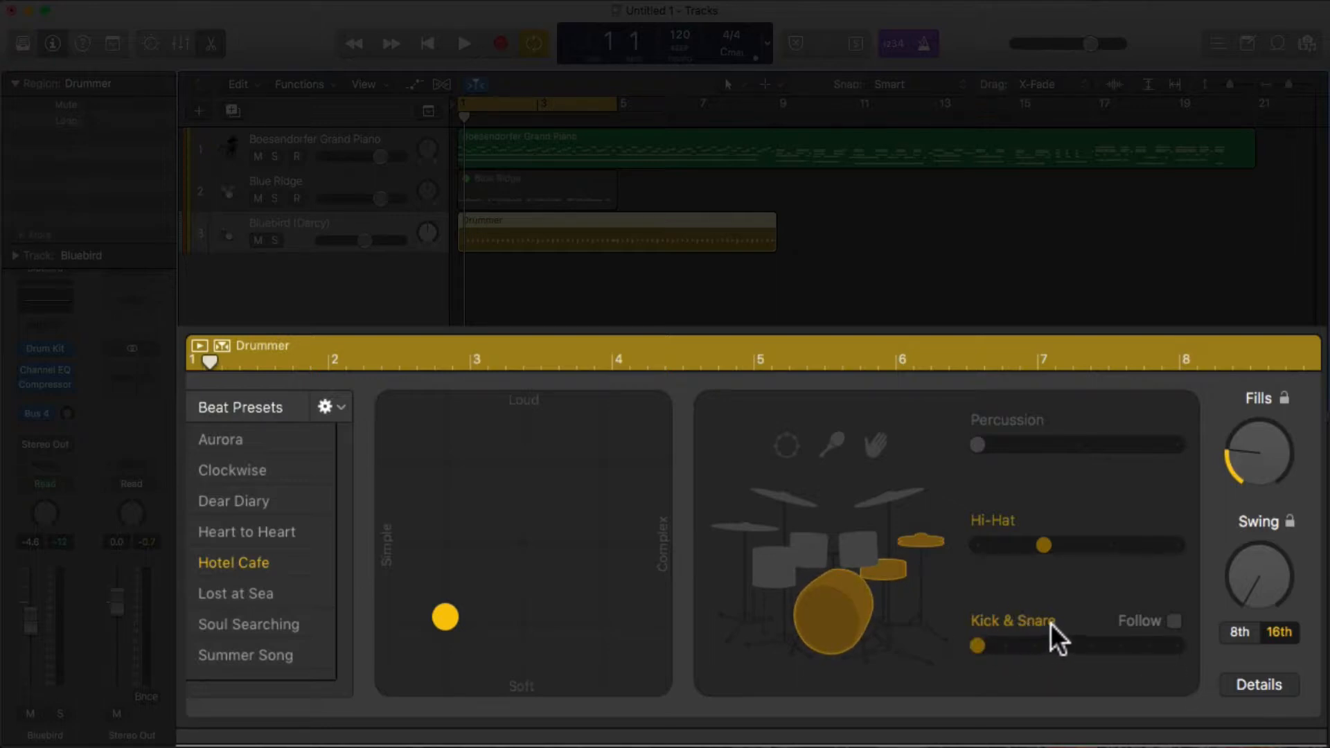
left_click(1174, 619)
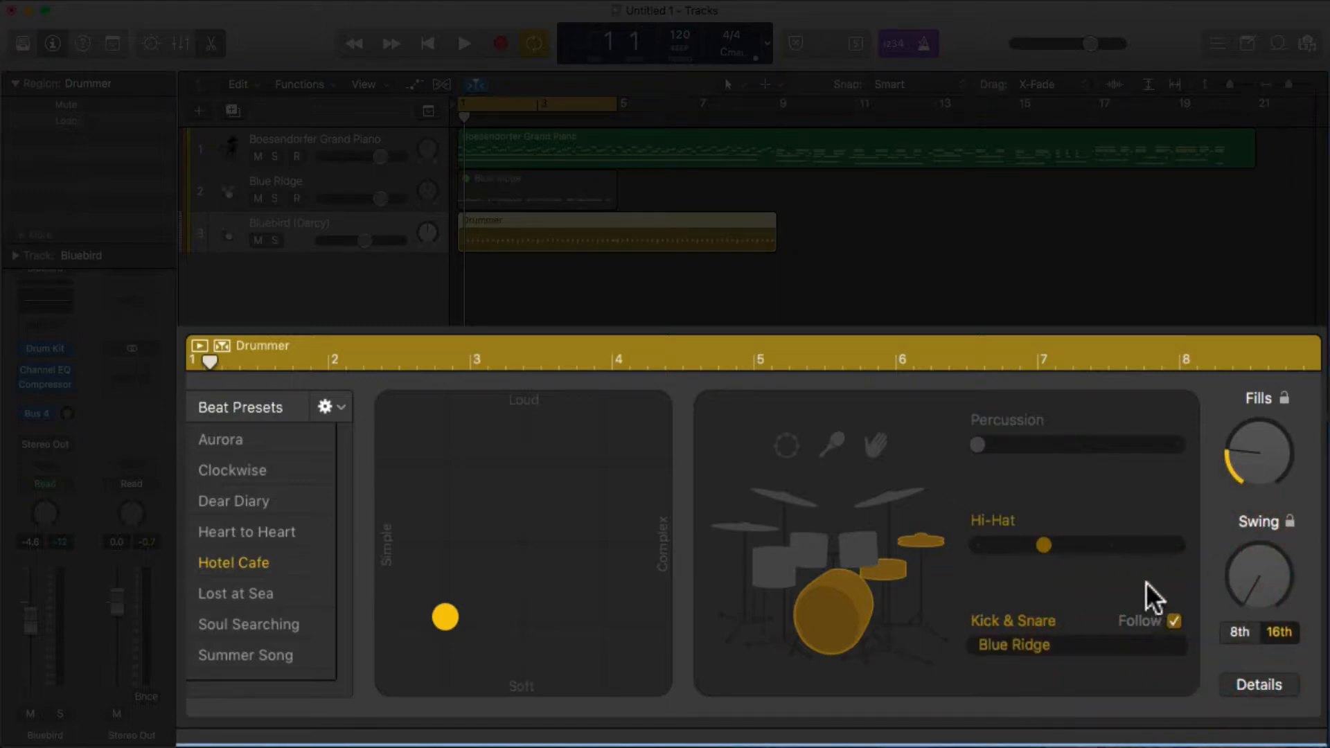
left_click(1249, 683)
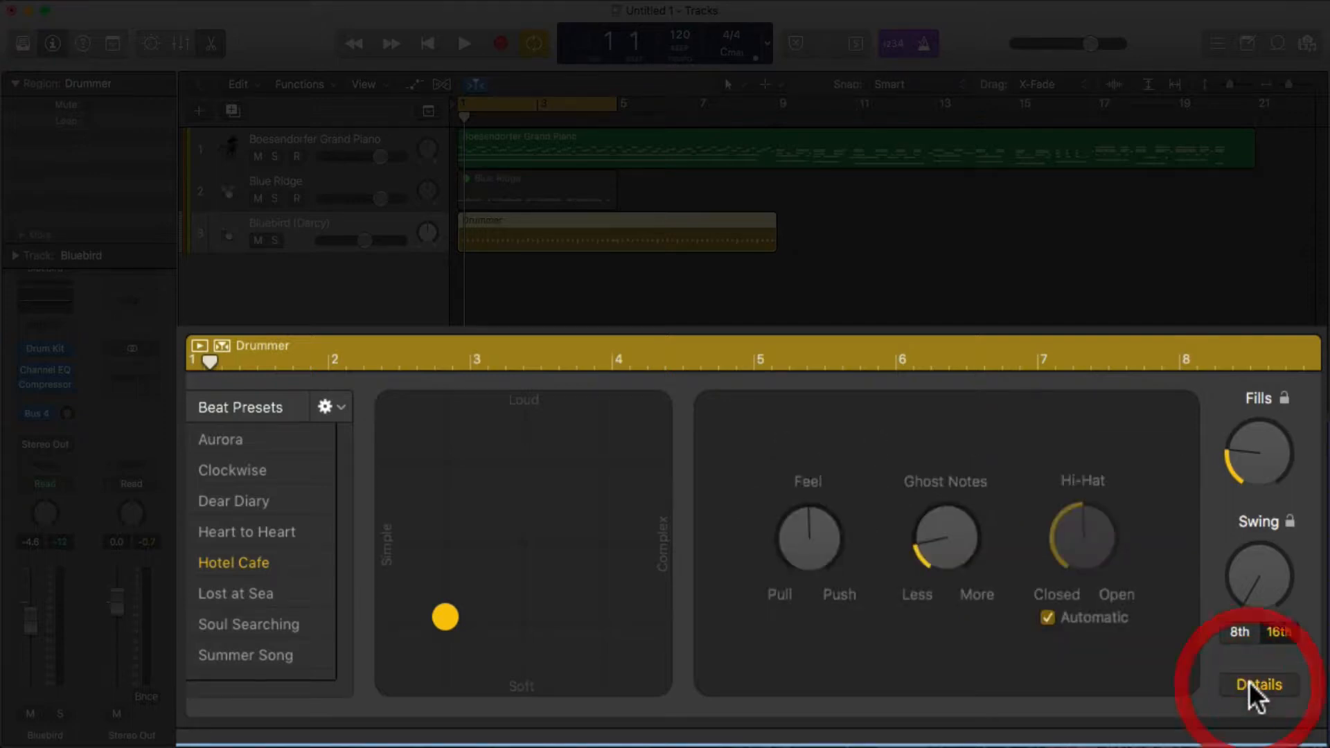
left_click(1249, 679)
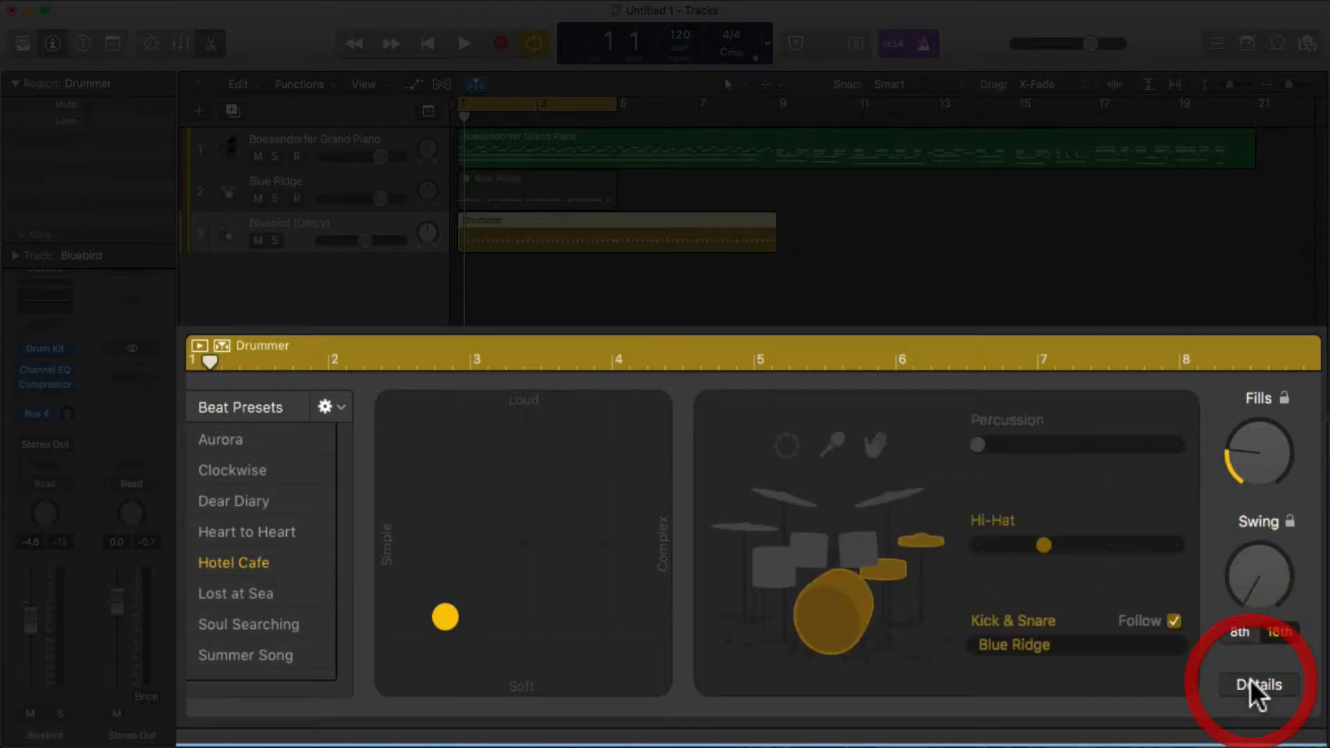
left_click(1045, 639)
left_click(898, 570)
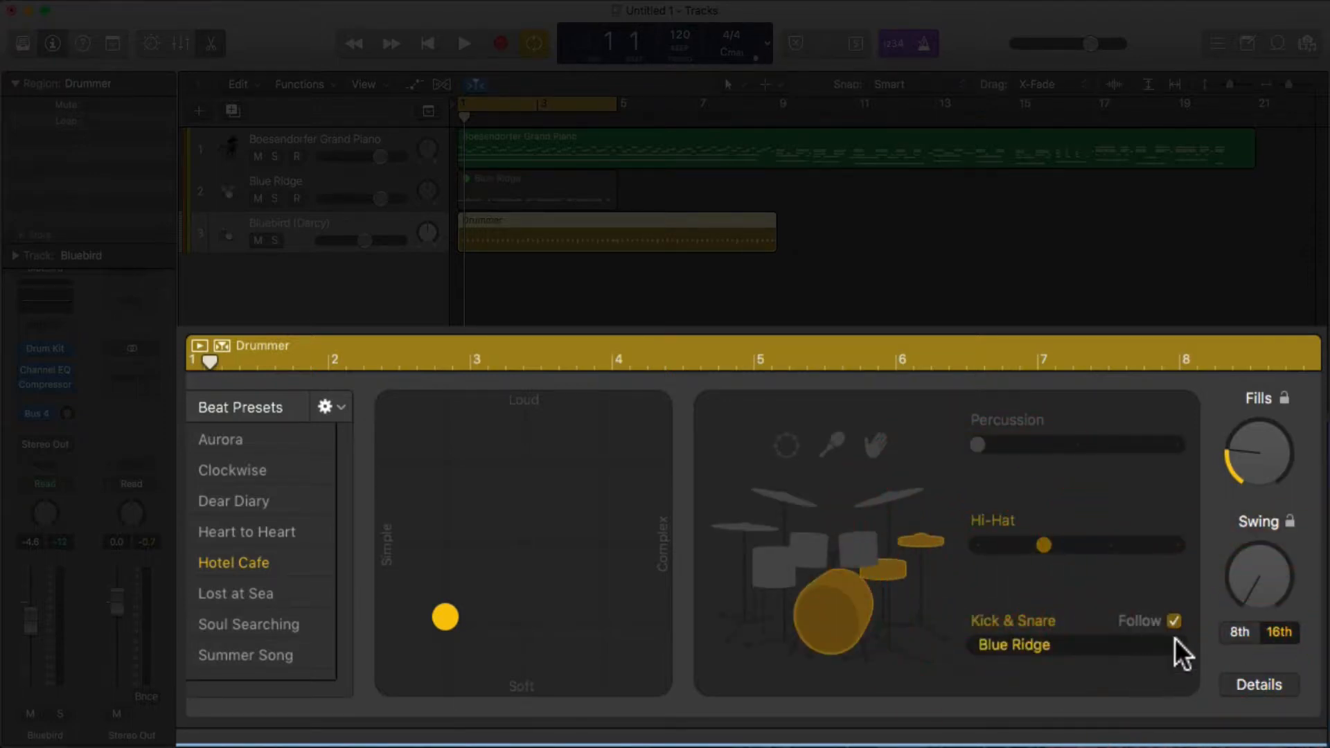
left_click(1172, 620)
left_click(1045, 643)
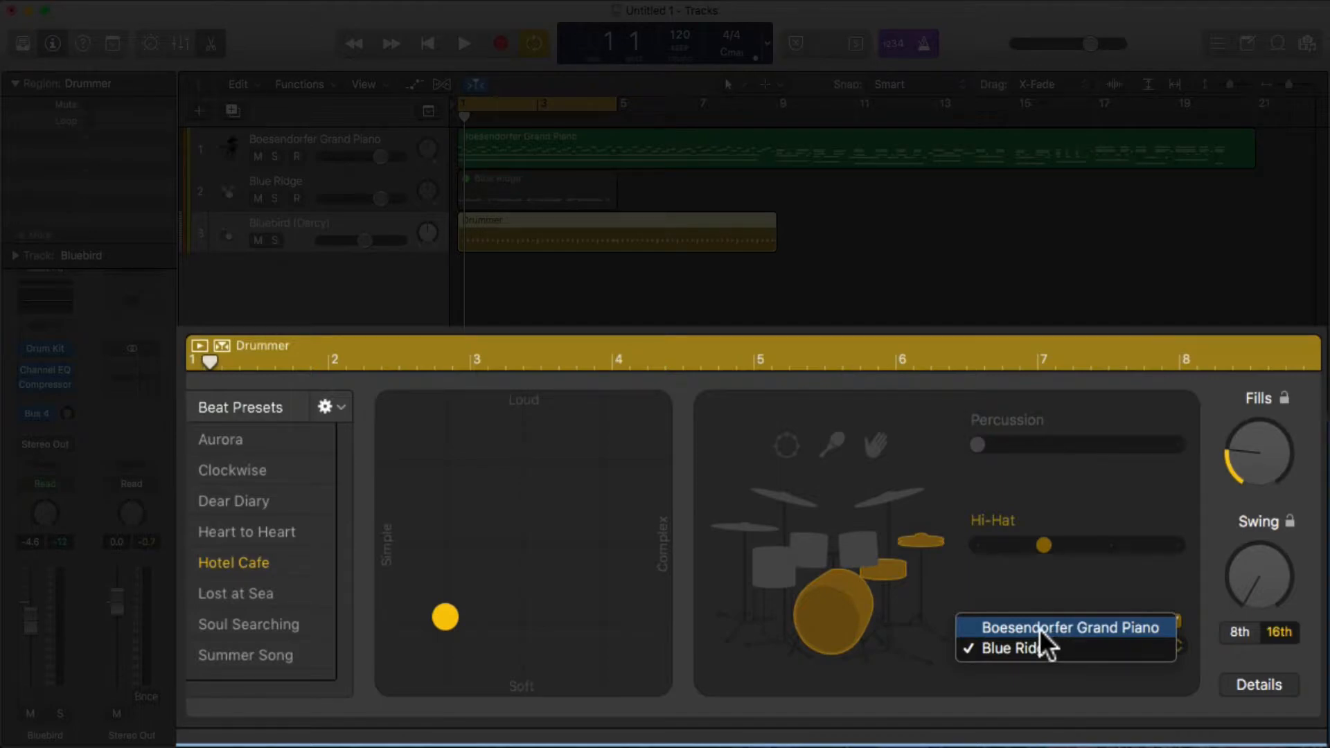
left_click(1040, 629)
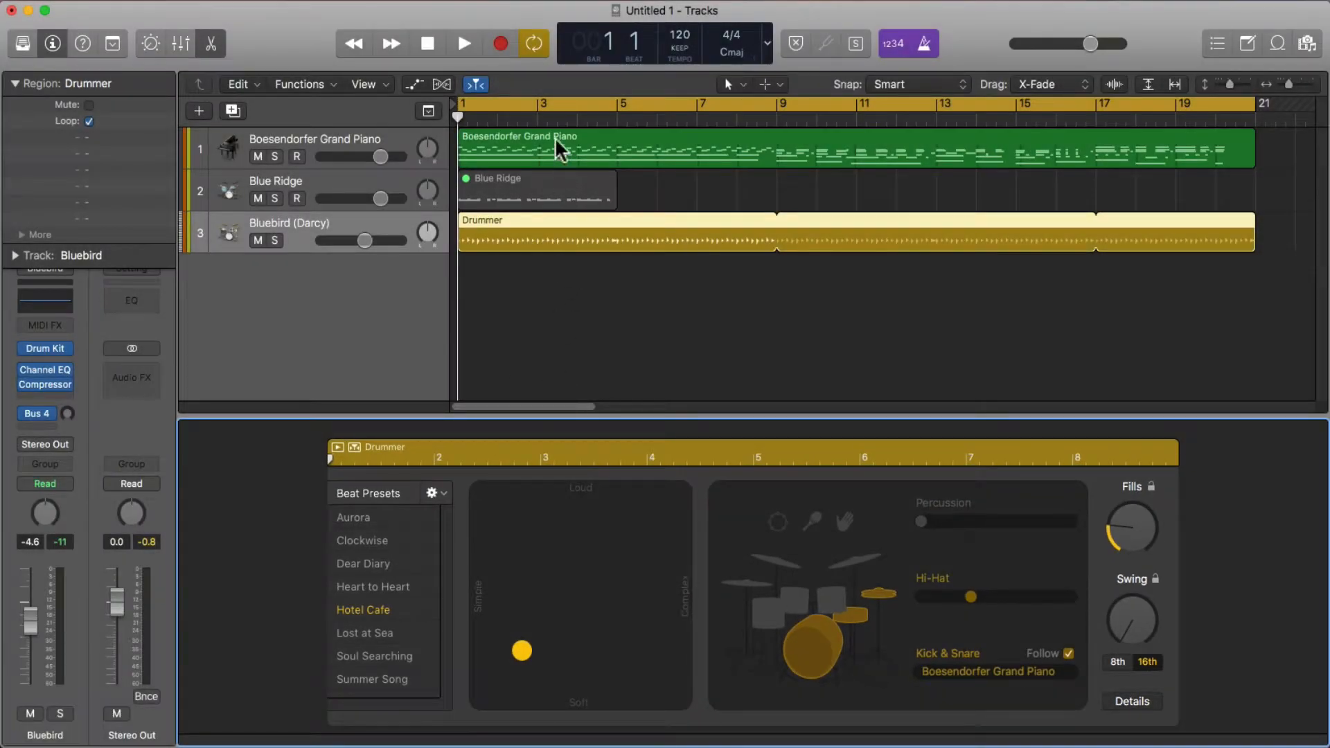
Step: Turn off cycle playback and play the song from the start until just past bar 9
left_click_drag(561, 112, 647, 104)
left_click(647, 104)
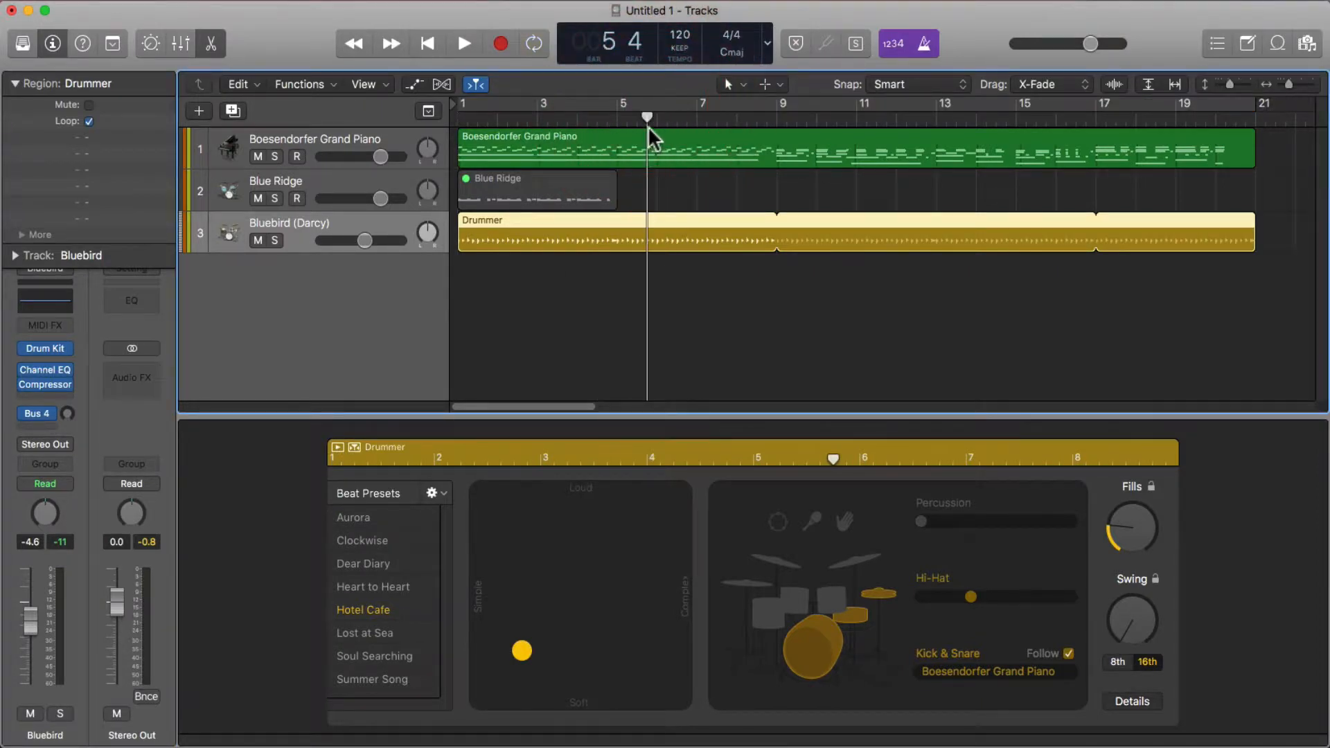
key("Return")
key("space")
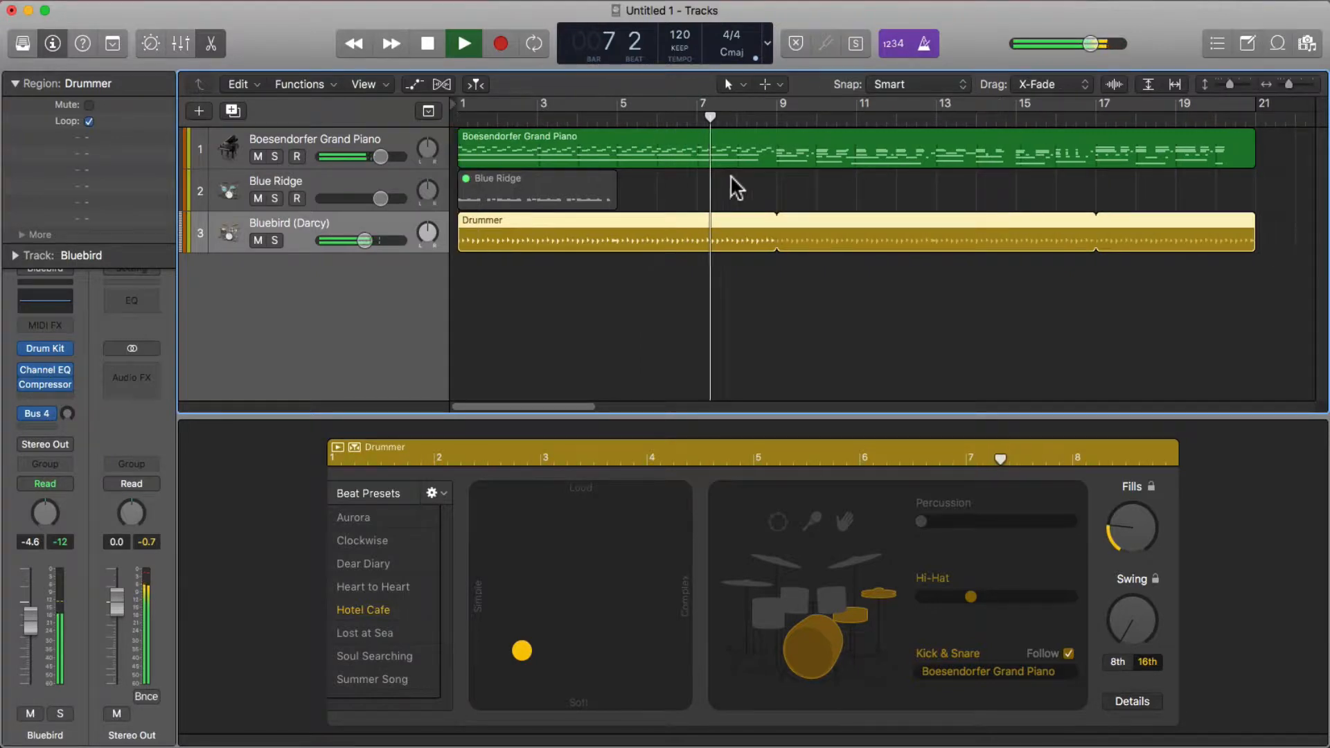
scroll(730, 175, "right", 1)
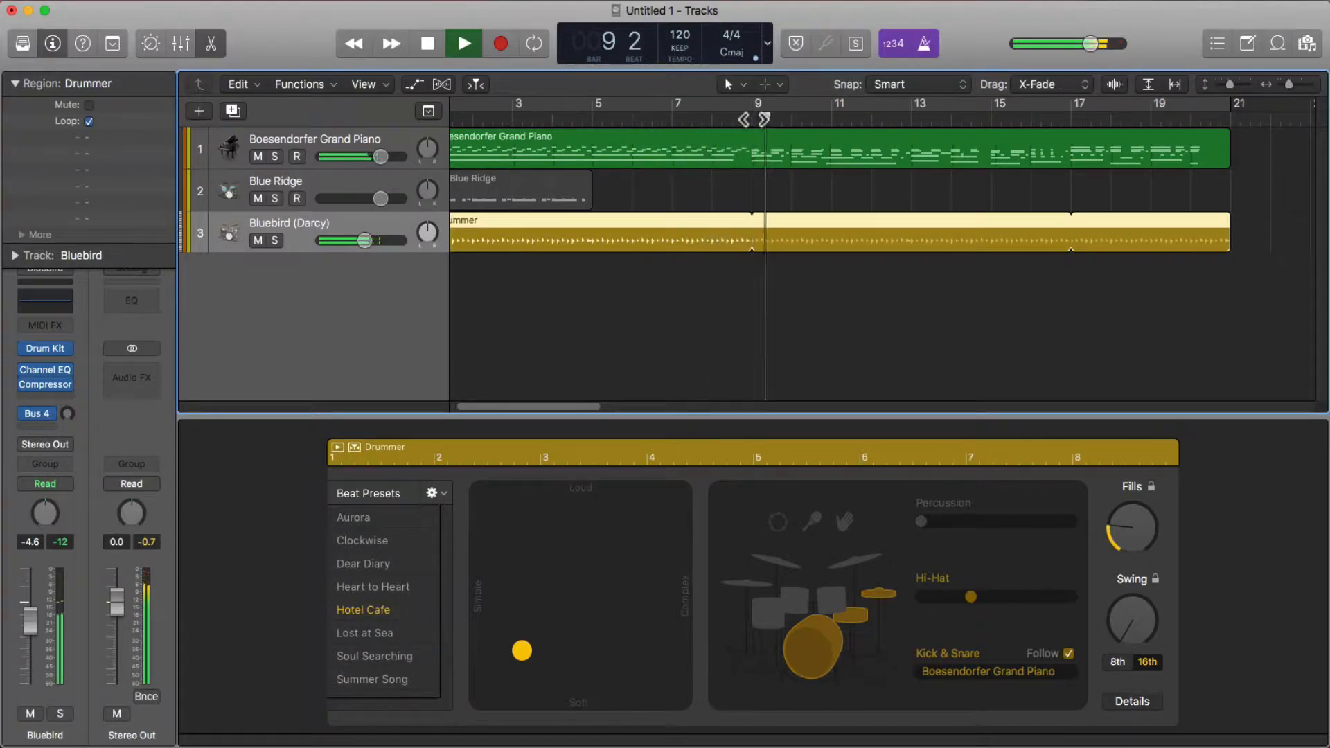
key("space")
Step: Split the Drummer region at bar 9 and make the second part slightly louder and more complex
left_click(754, 120)
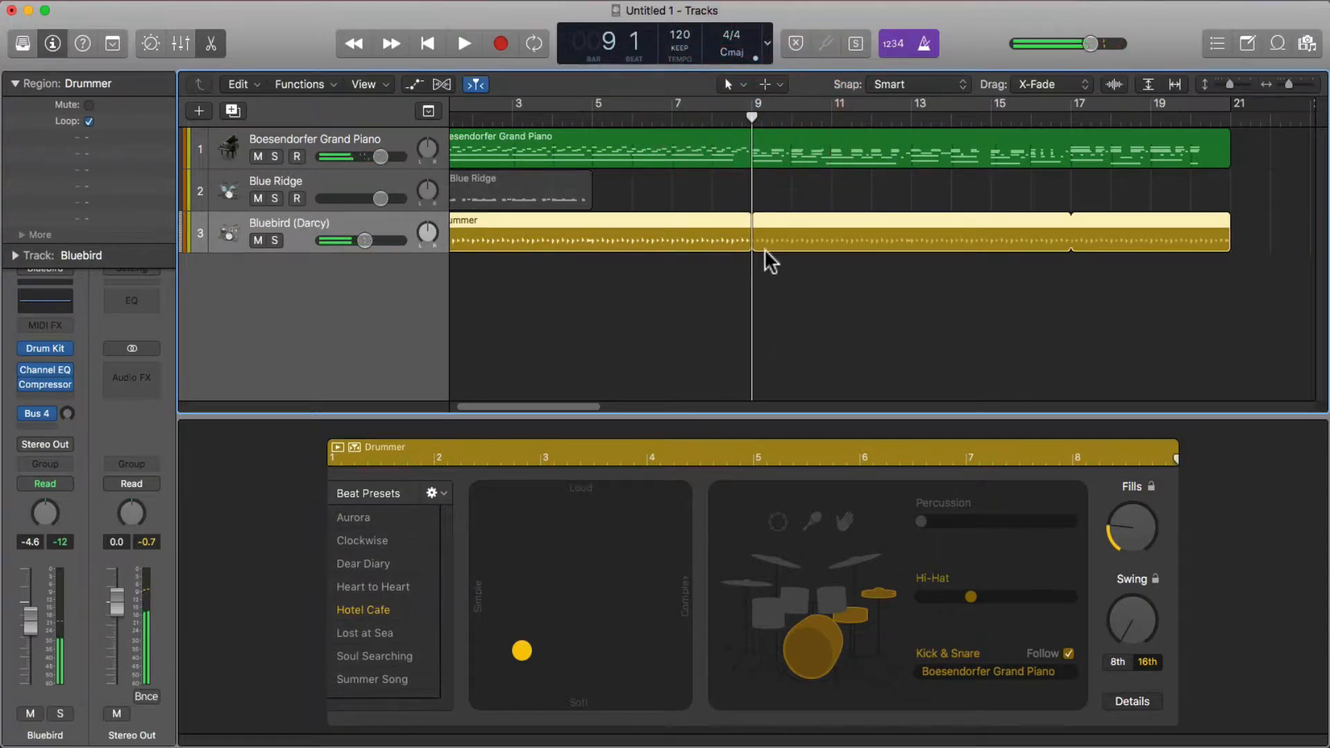
left_click(765, 241)
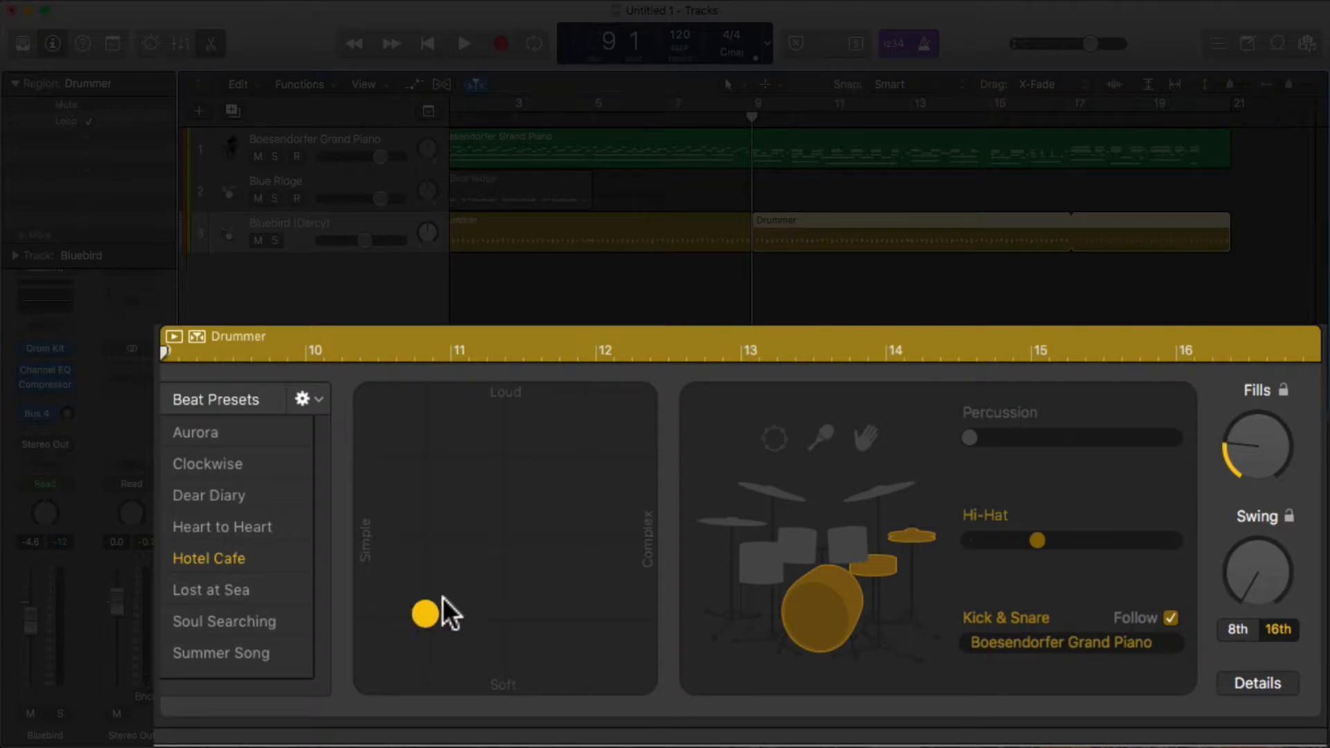
left_click(424, 602)
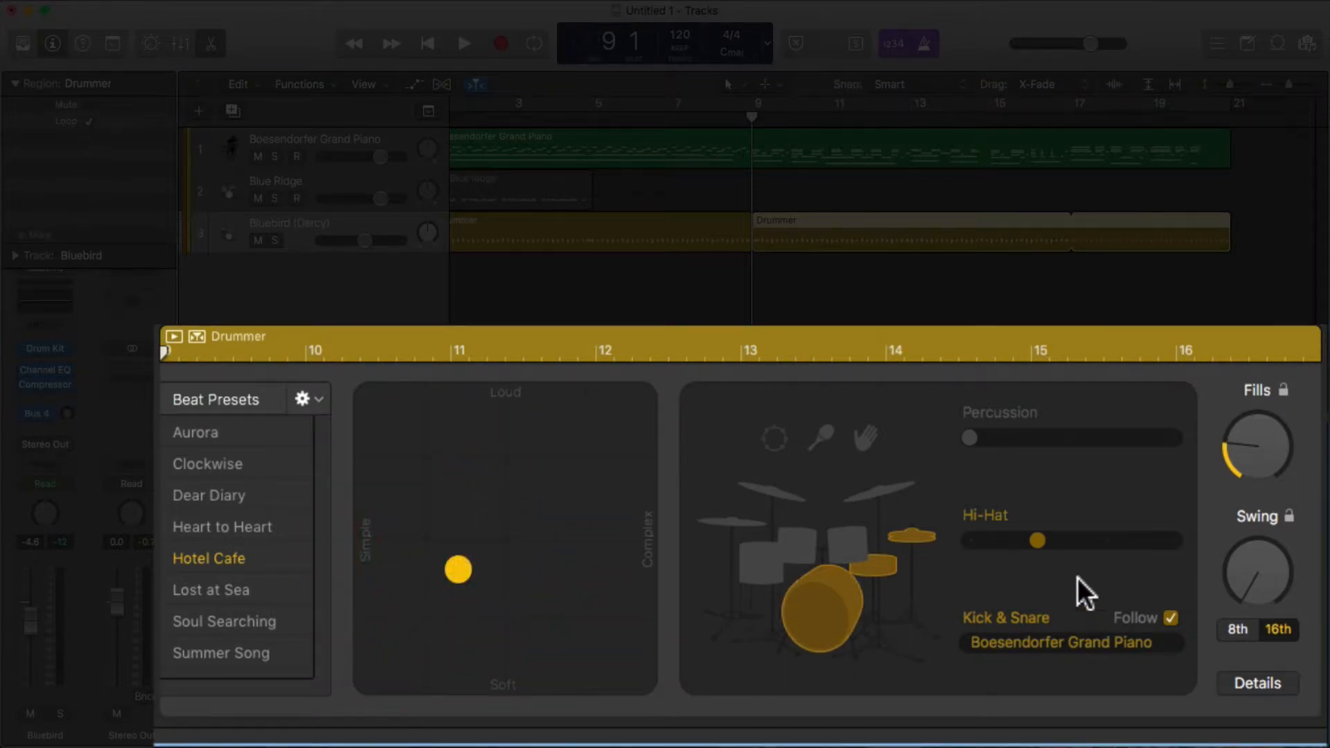
Step: Add tambourine to the Drummer region at bar 9, set its percussion to the middle pattern and play that section
left_click(777, 436)
double_click(729, 117)
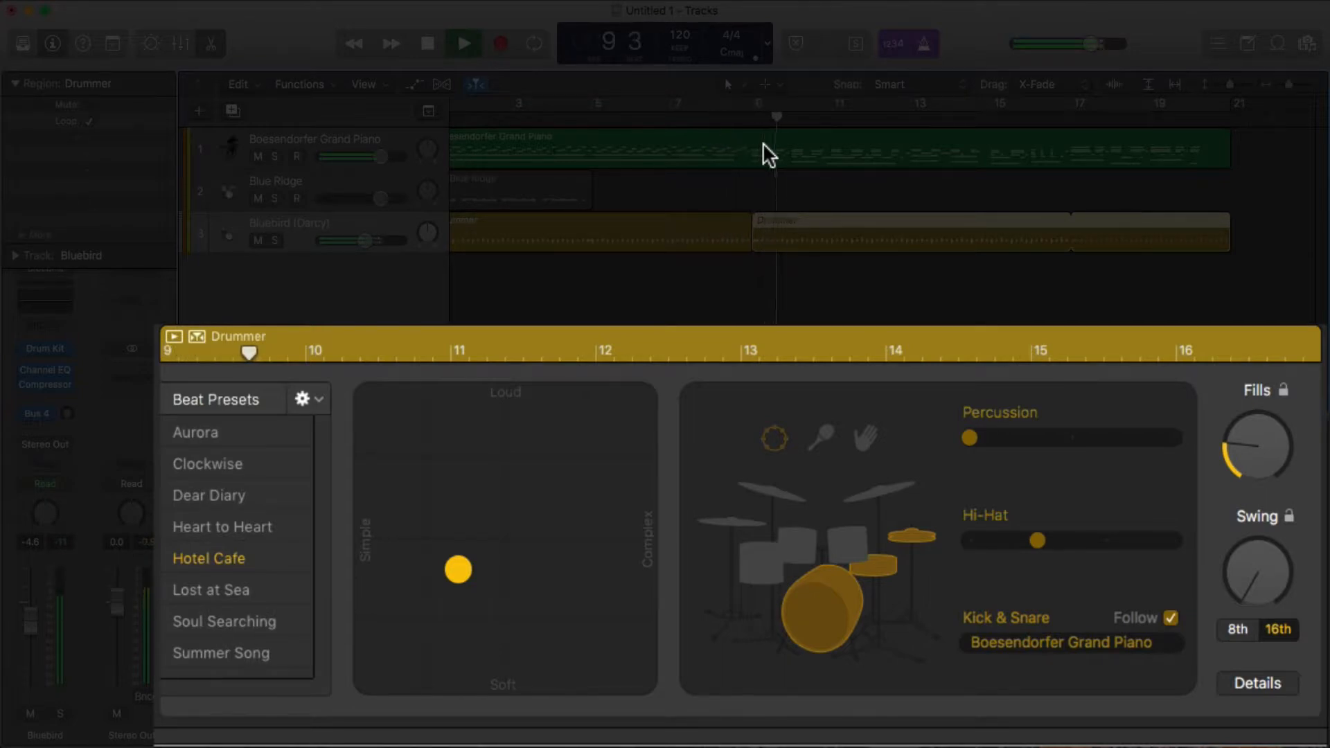
key("space")
left_click(974, 438)
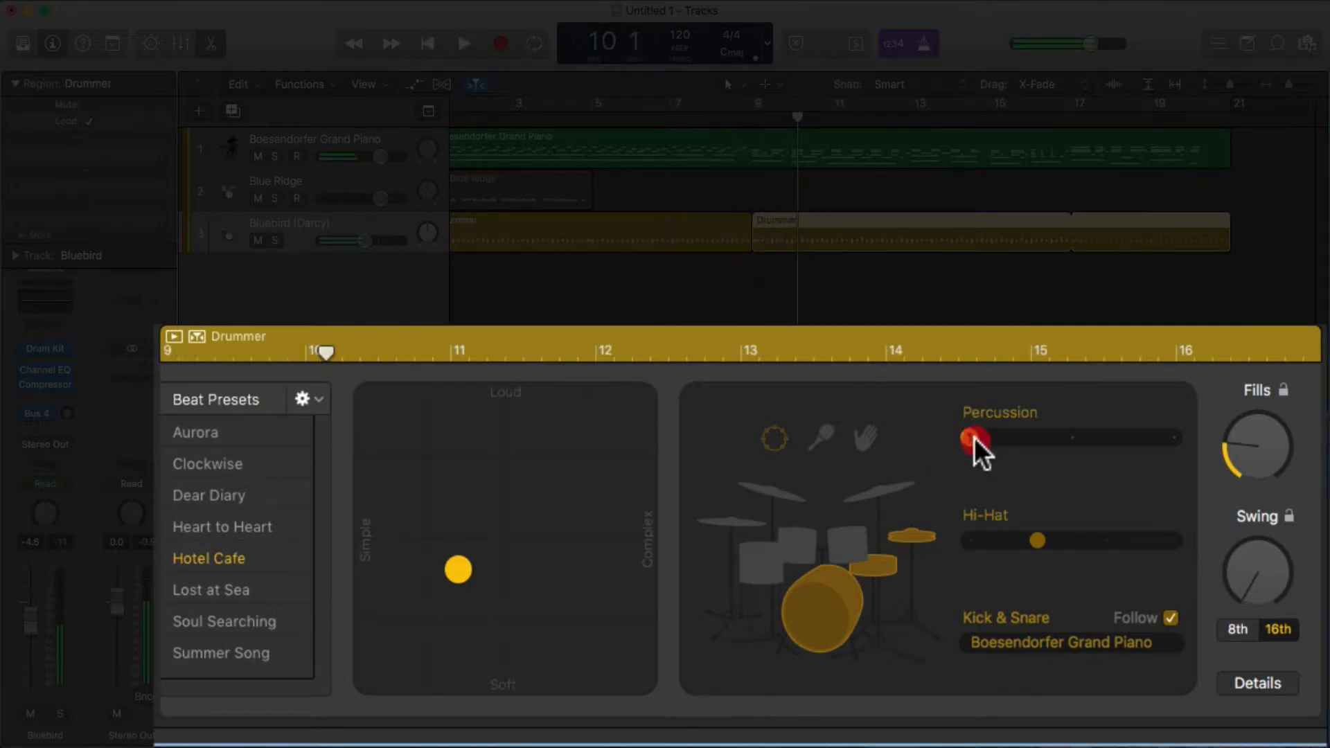
double_click(757, 116)
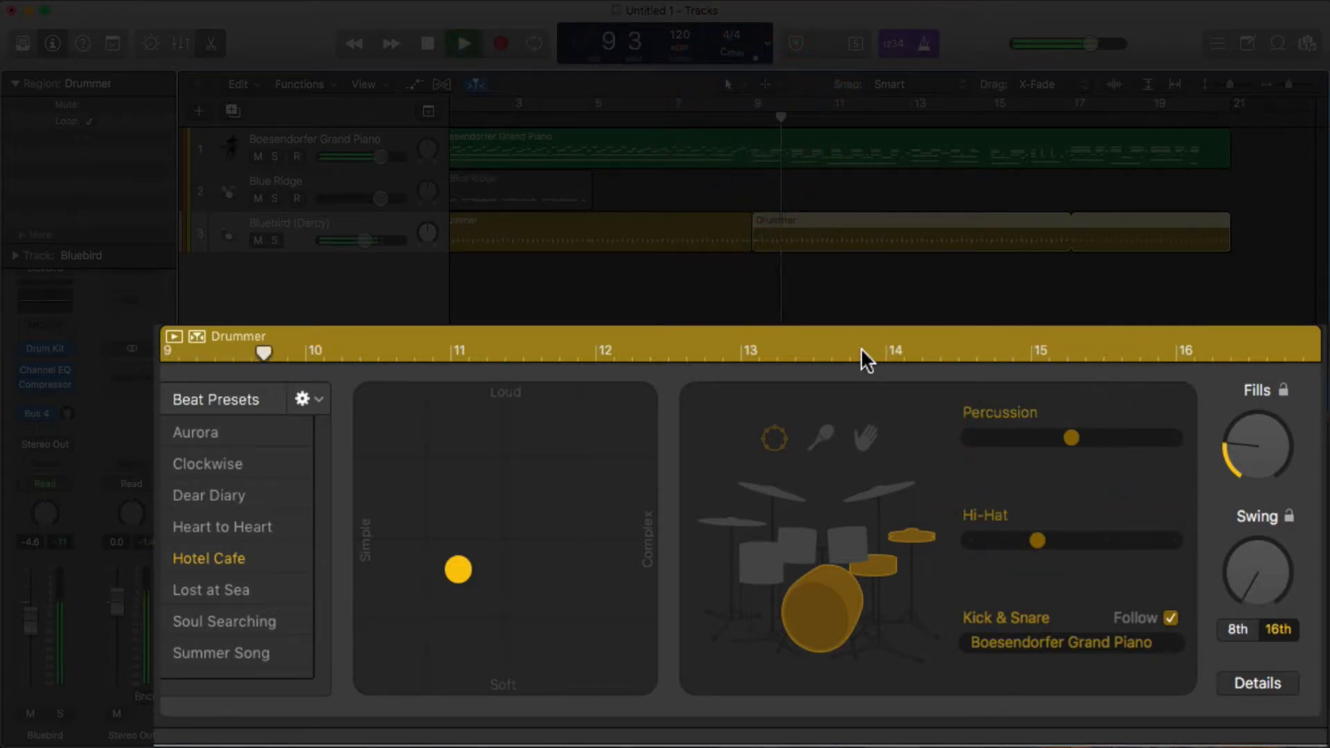
key("space")
Step: Raise the fills of the Drummer region at bar 9 to about halfway while playing the section
left_click(1241, 449)
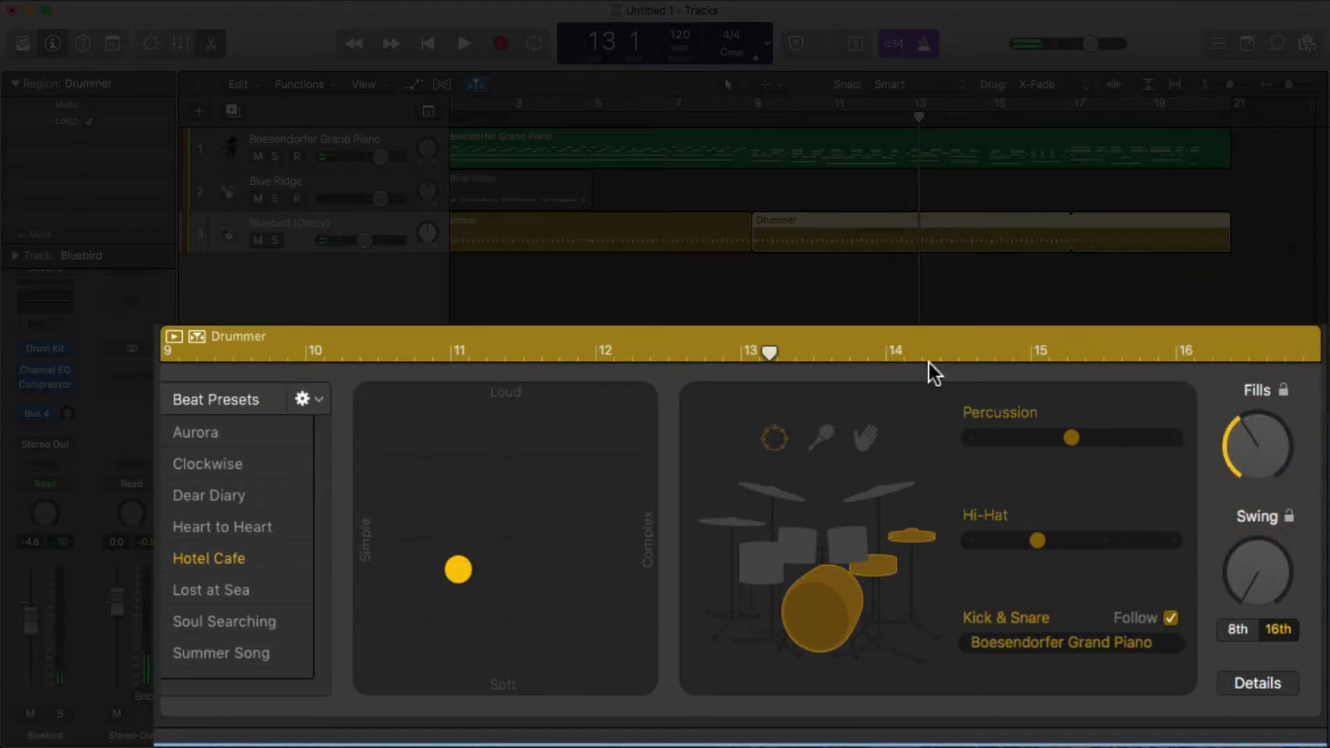
key("shift+space")
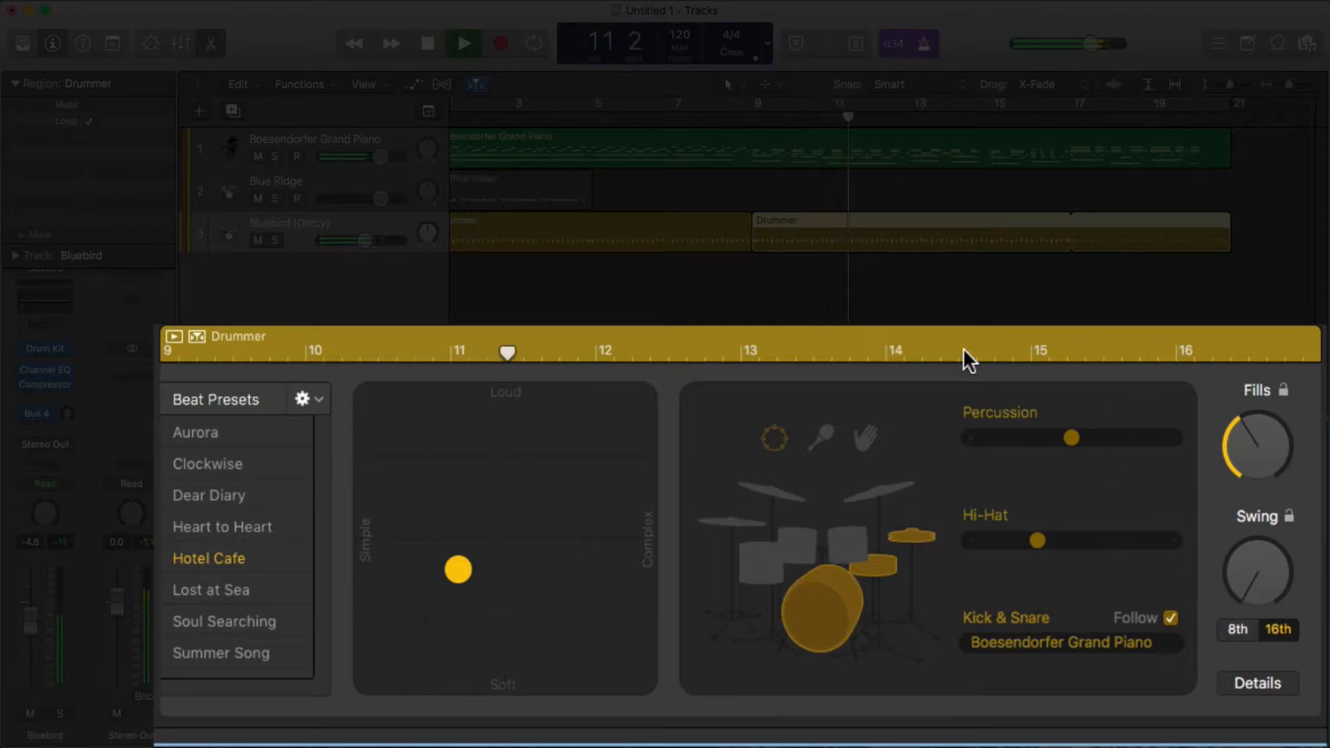
scroll(942, 310, "right", 2)
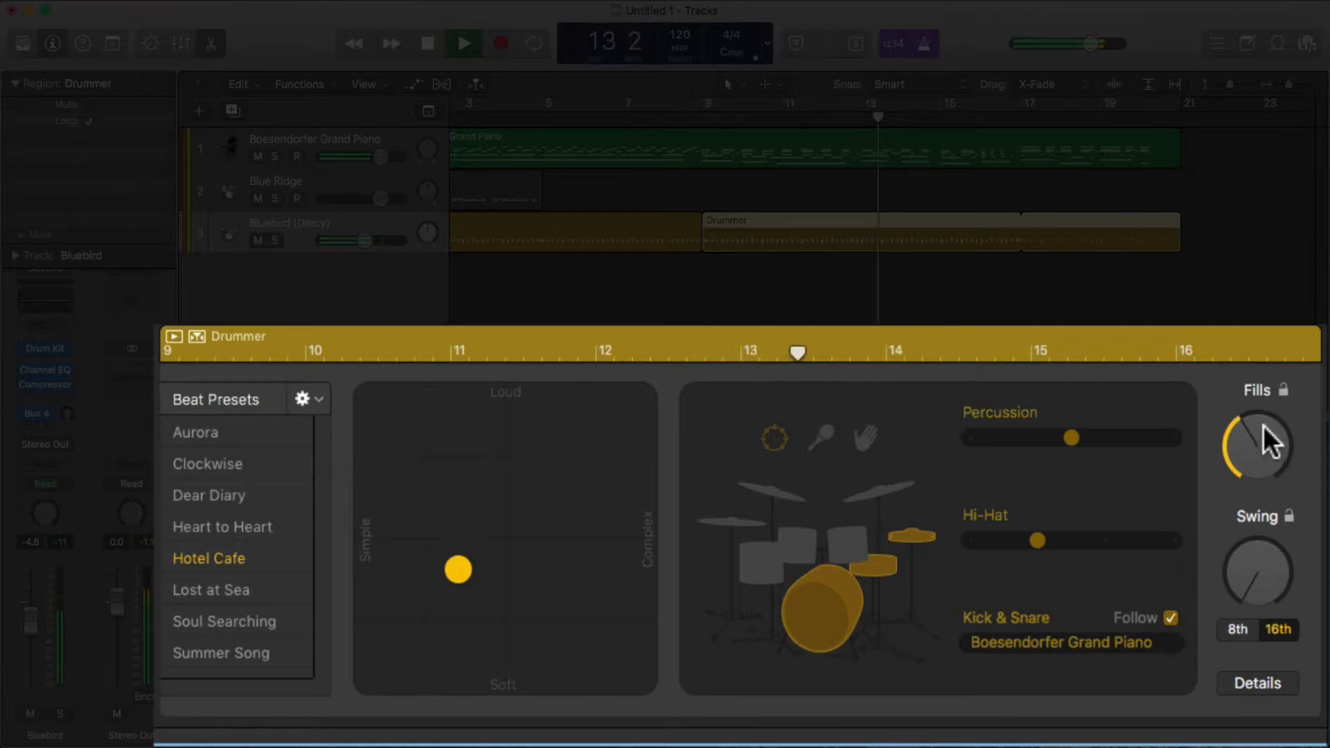
left_click_drag(1268, 435, 1267, 403)
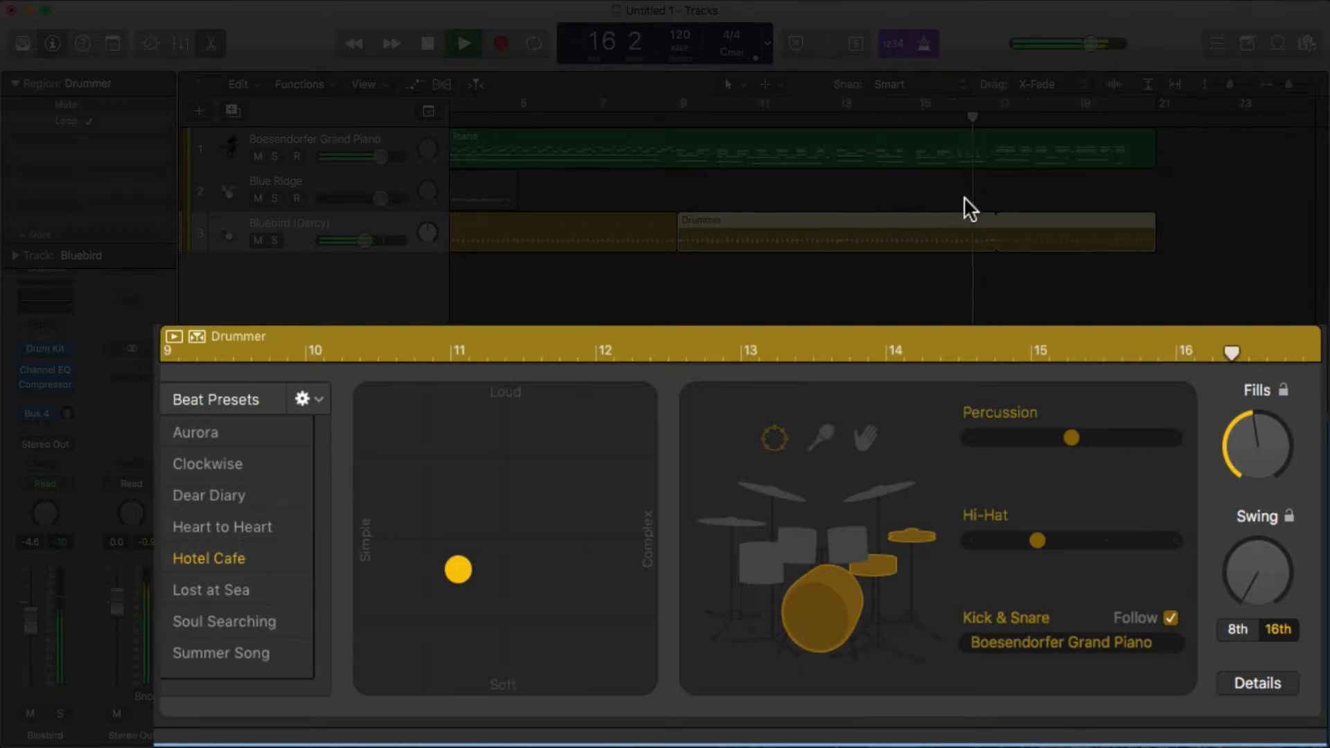
key("space")
Step: Split the Drummer region at bar 17 and select the part between bars 9 and 17
left_click(997, 120)
key("super+t")
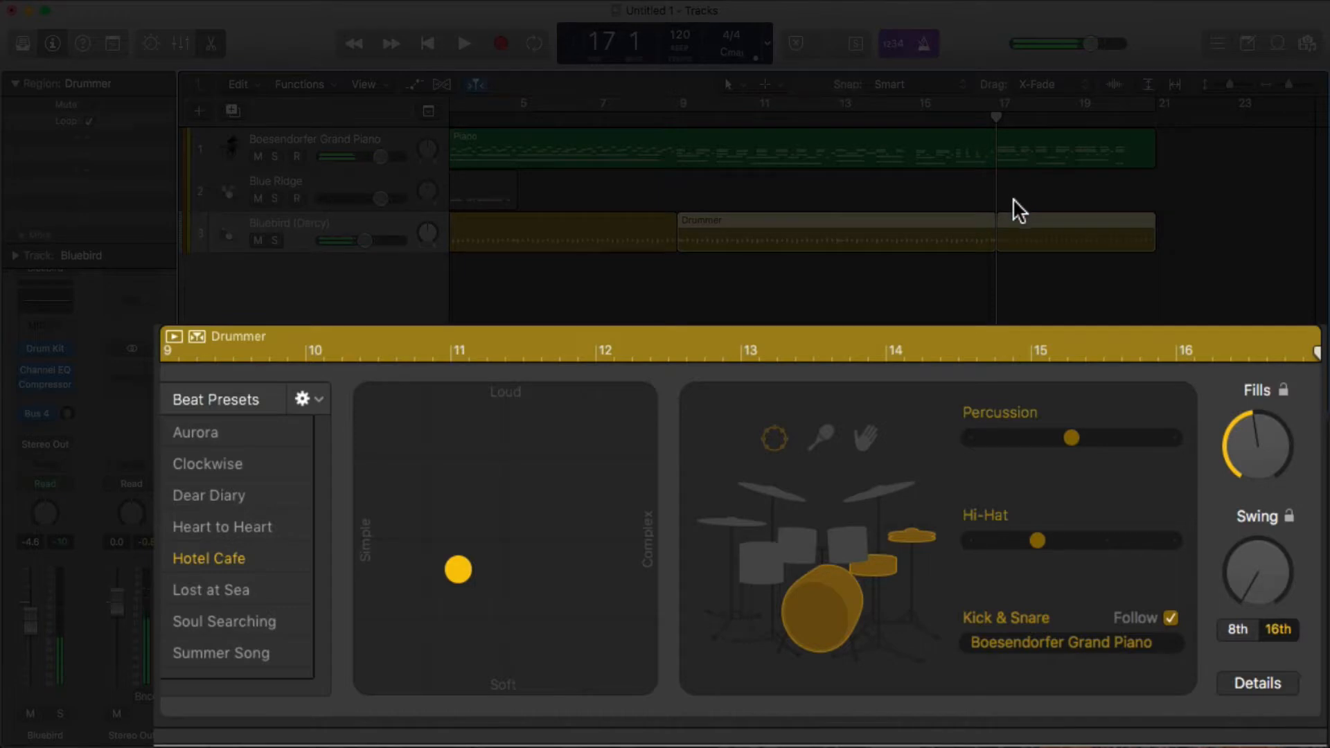
left_click(1013, 199)
left_click(870, 222)
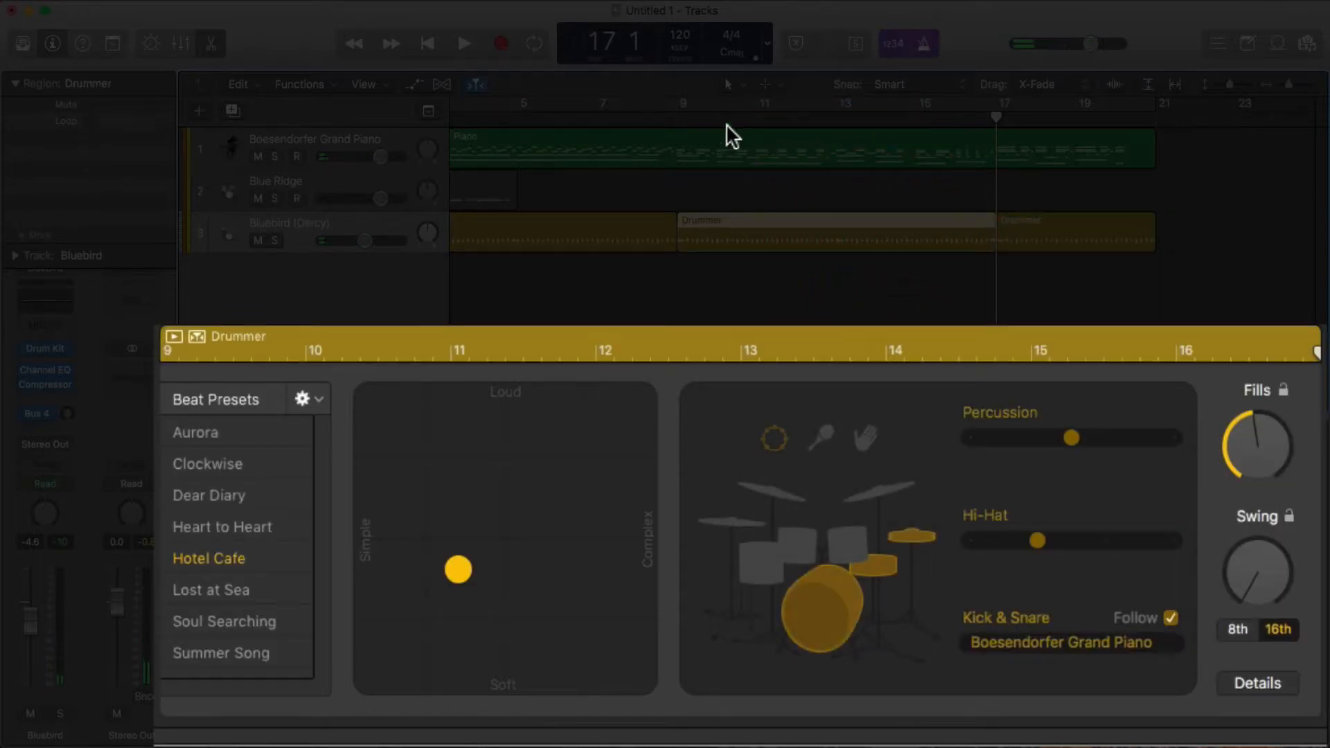
Step: Switch the bar 9 Drummer region from hi-hat to cymbals and play it from its start
key("shift+comma")
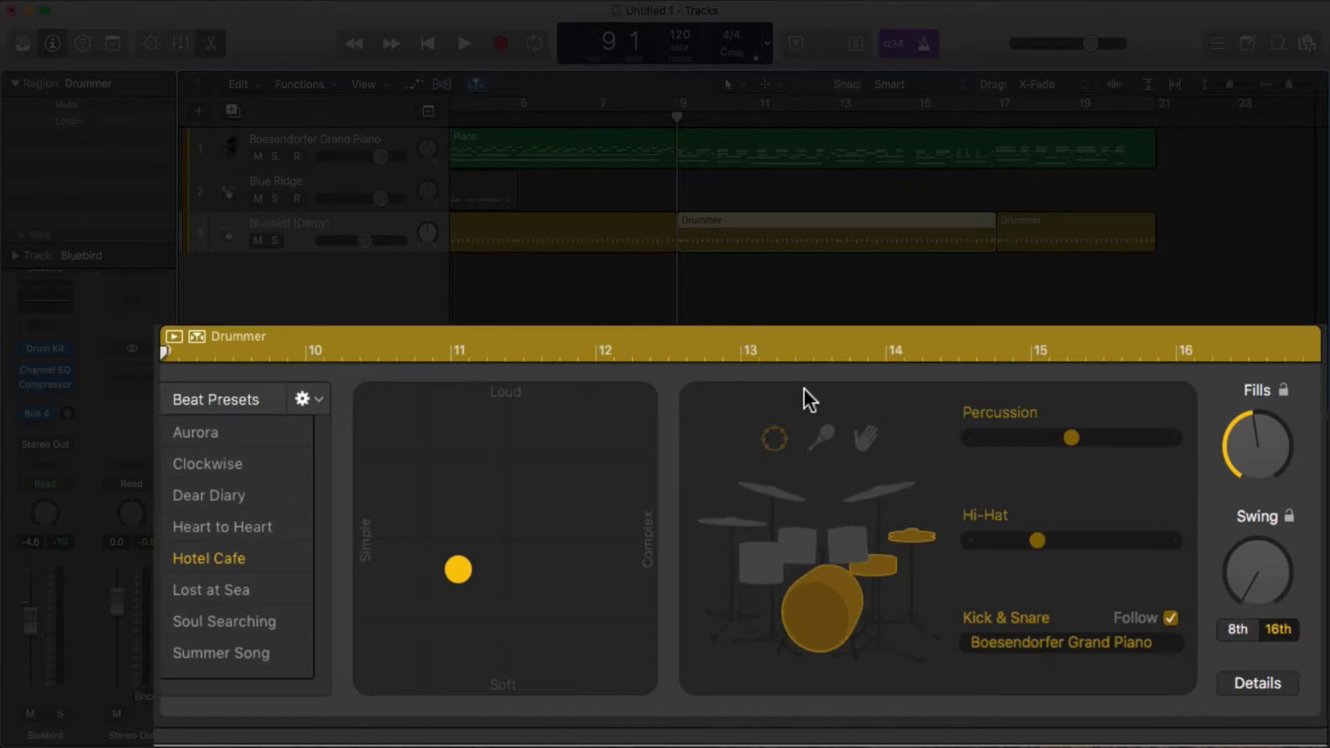
left_click(772, 489)
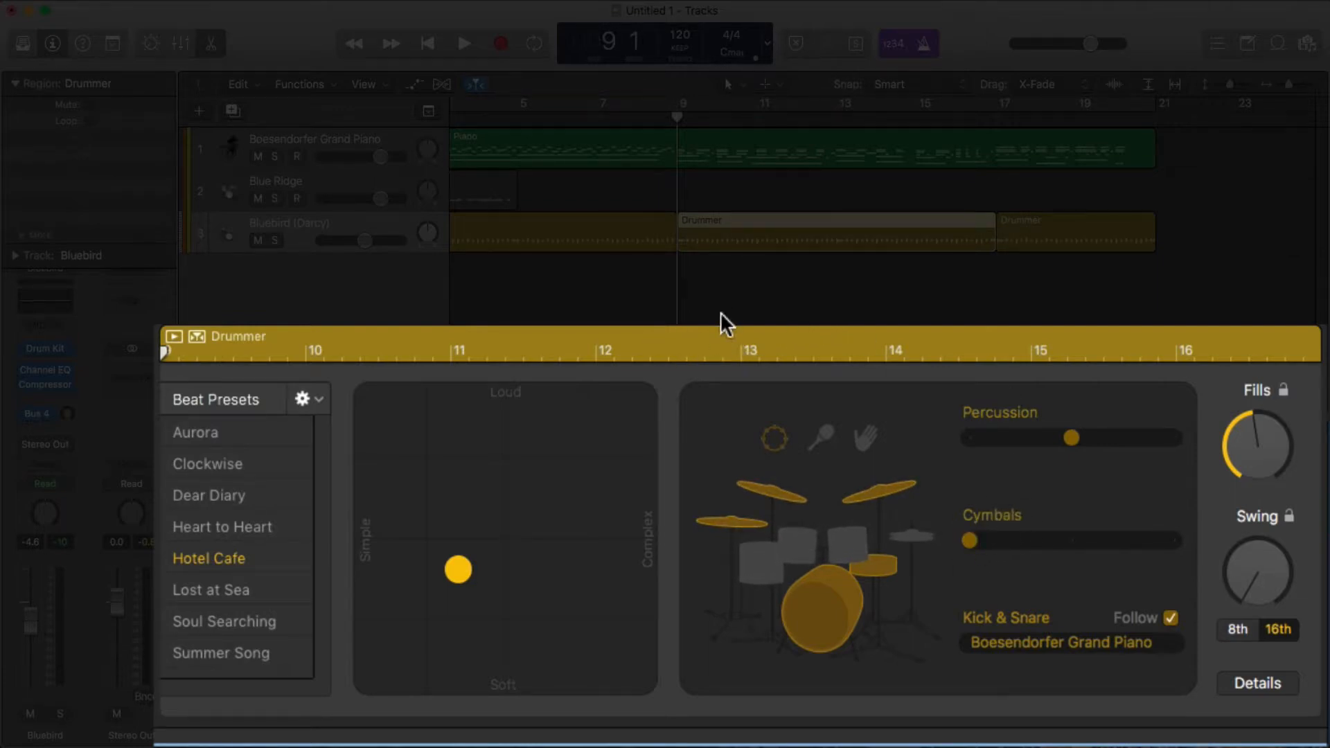
key("space")
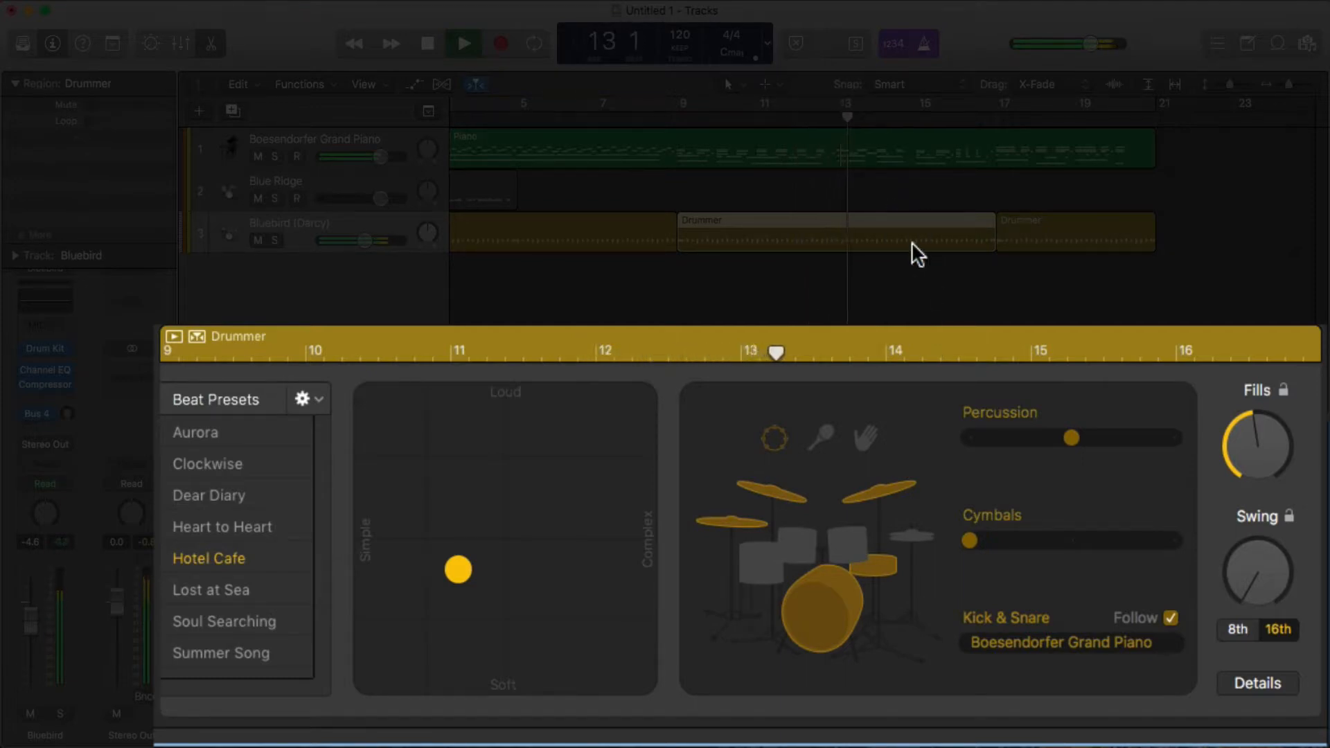
Step: Set the cymbals of the bar 9 Drummer region to the middle pattern
left_click(1071, 531)
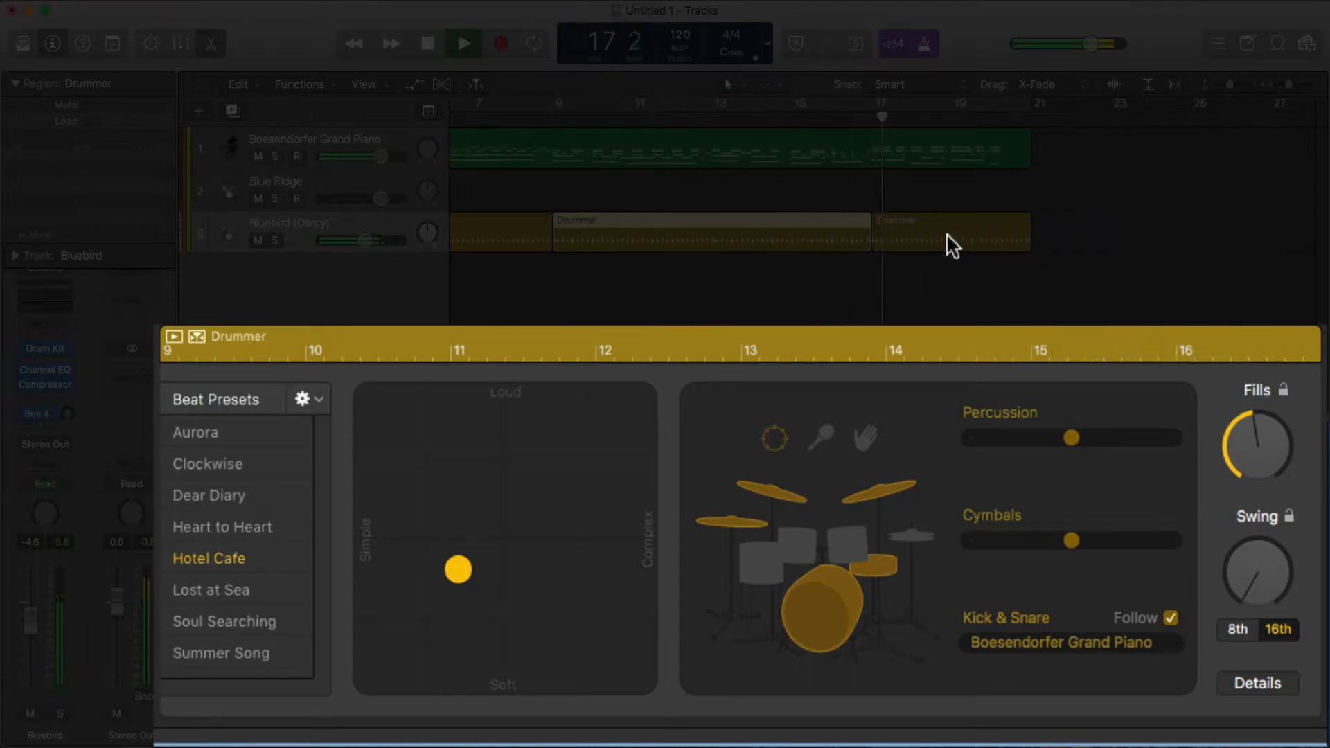
Step: Set the hi-hat of the Drummer region at bar 17 to pattern 3, trying the highest pattern during playback of that section
left_click(947, 233)
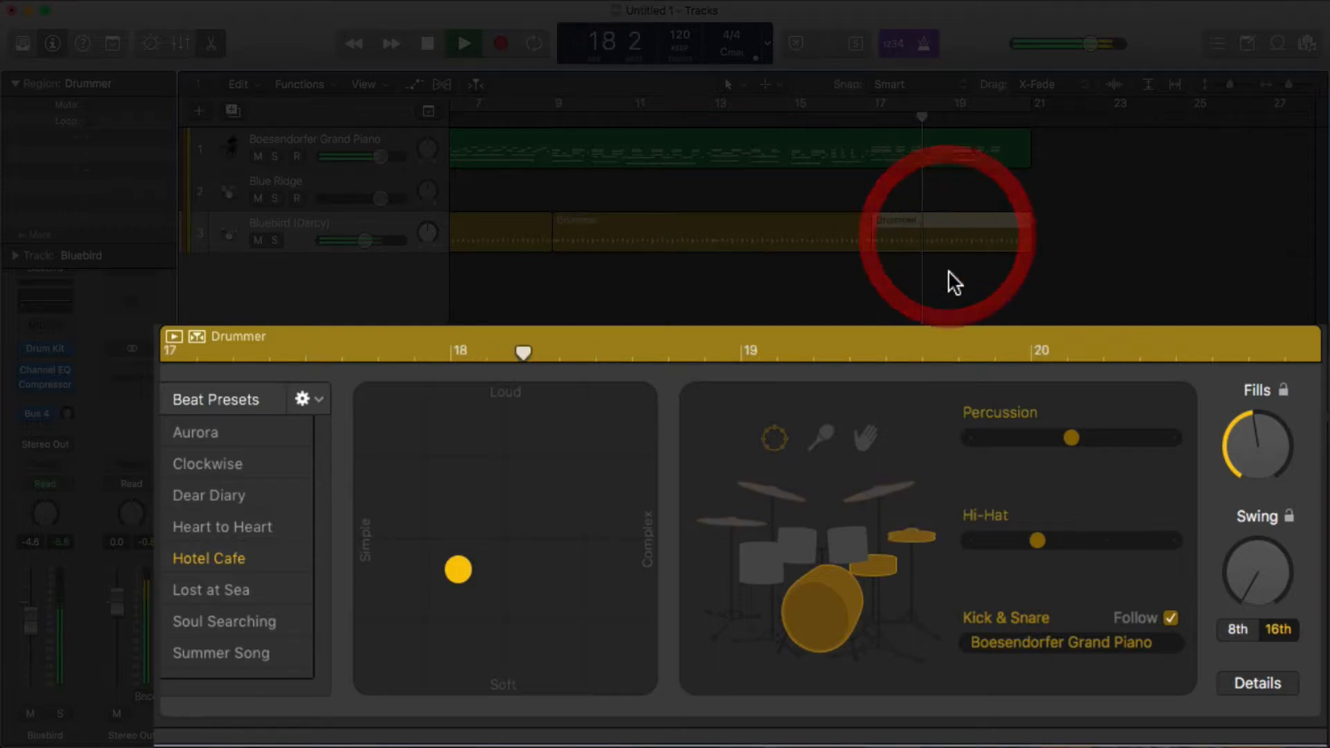
key("space")
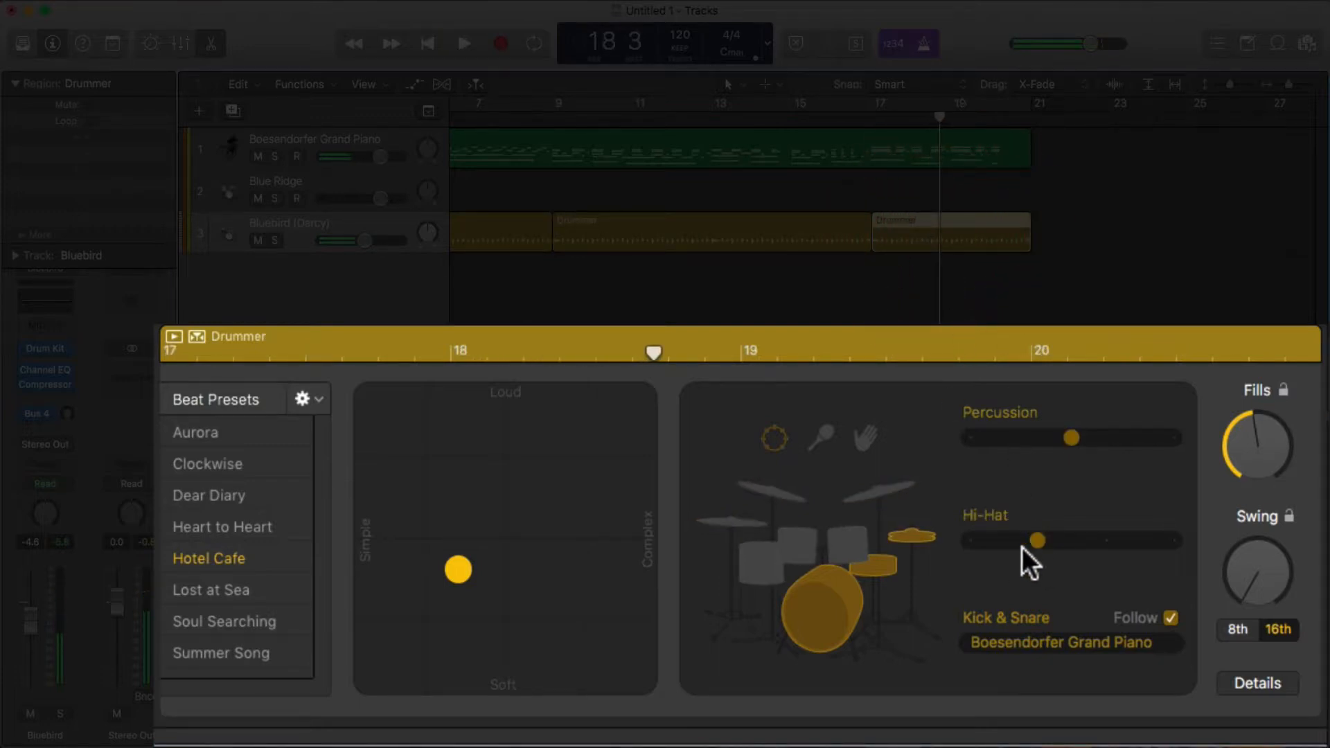
left_click_drag(1039, 540, 1106, 541)
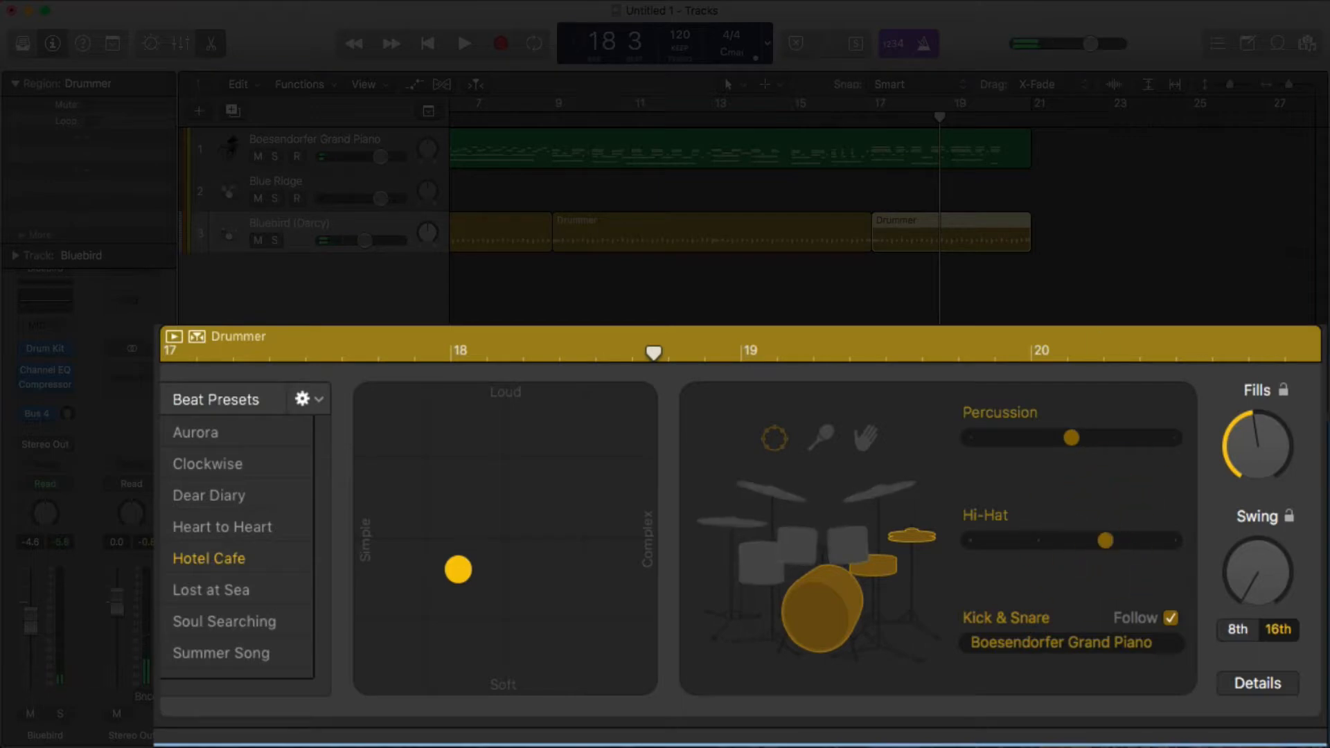
left_click(865, 115)
key("space")
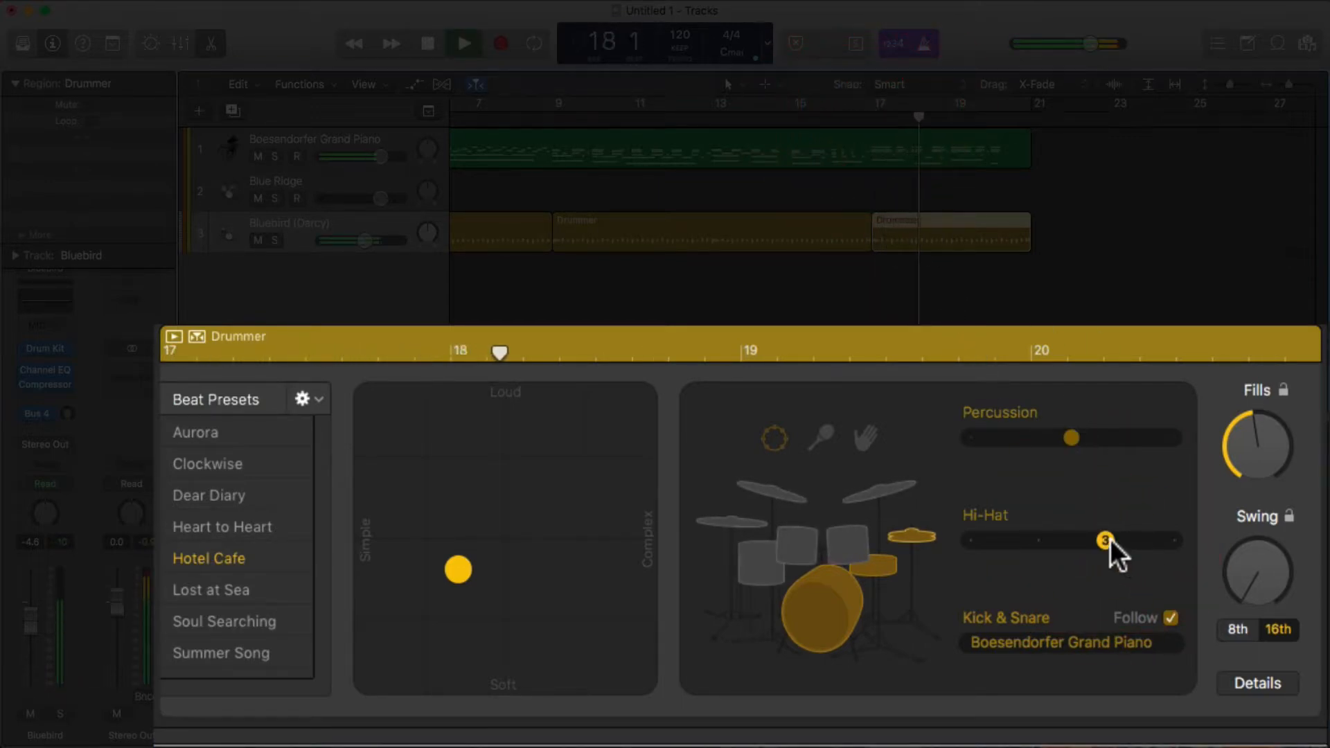
left_click_drag(1108, 539, 1202, 536)
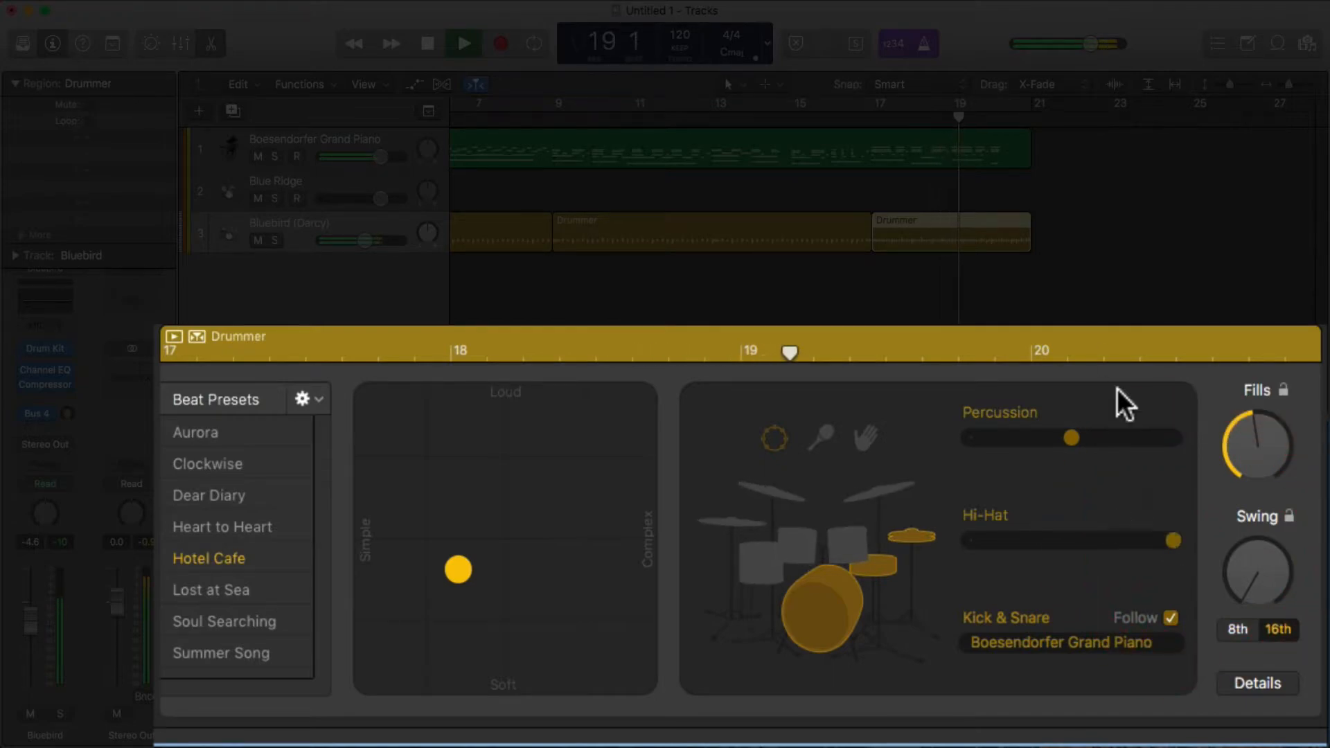
left_click(1104, 540)
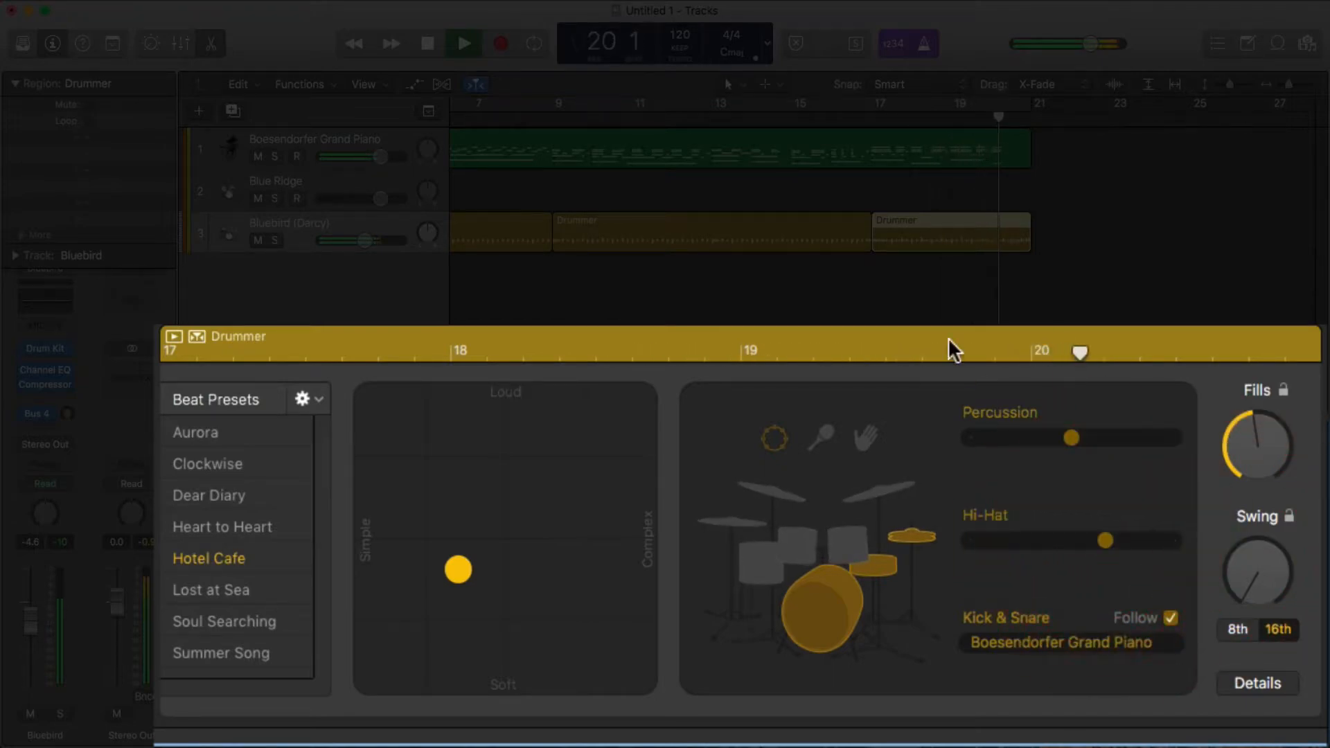
key("space")
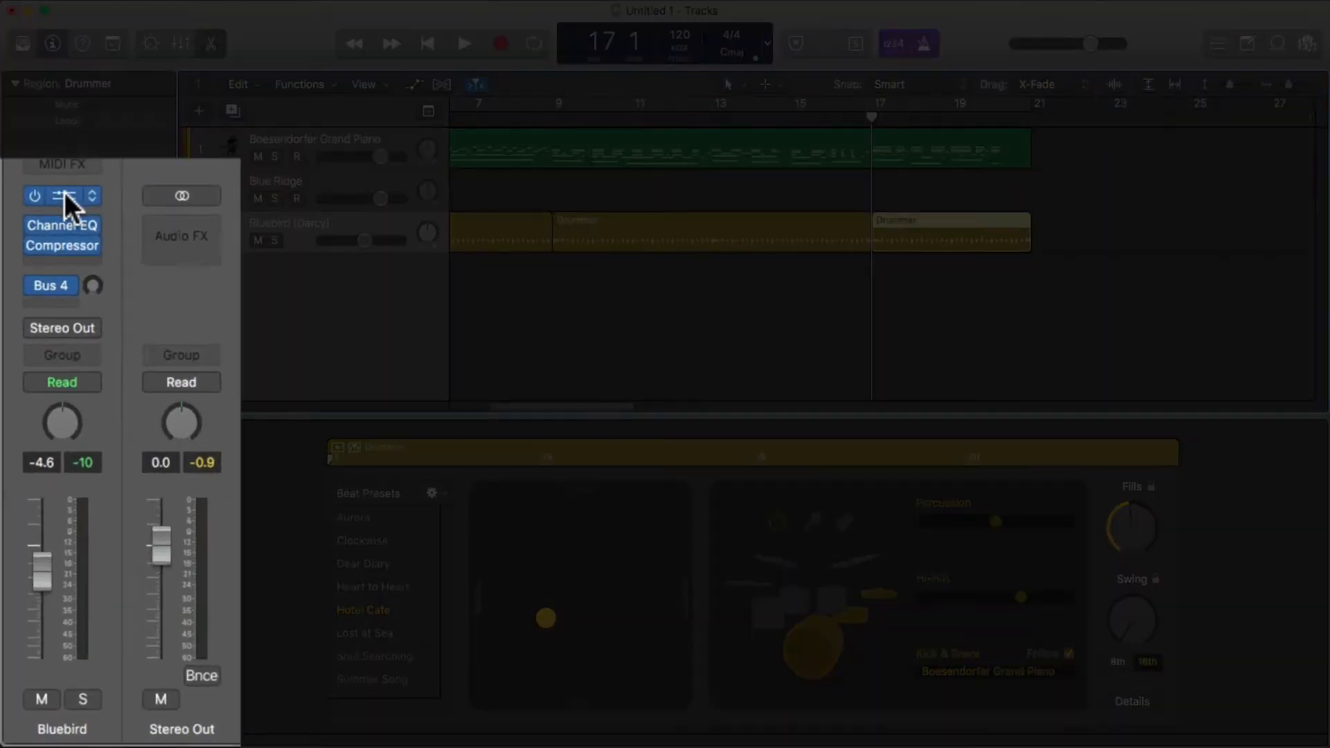
Step: Open the Bluebird kit in Drum Kit Designer, reveal its additional gain settings and move the window so they fit
left_click(45, 347)
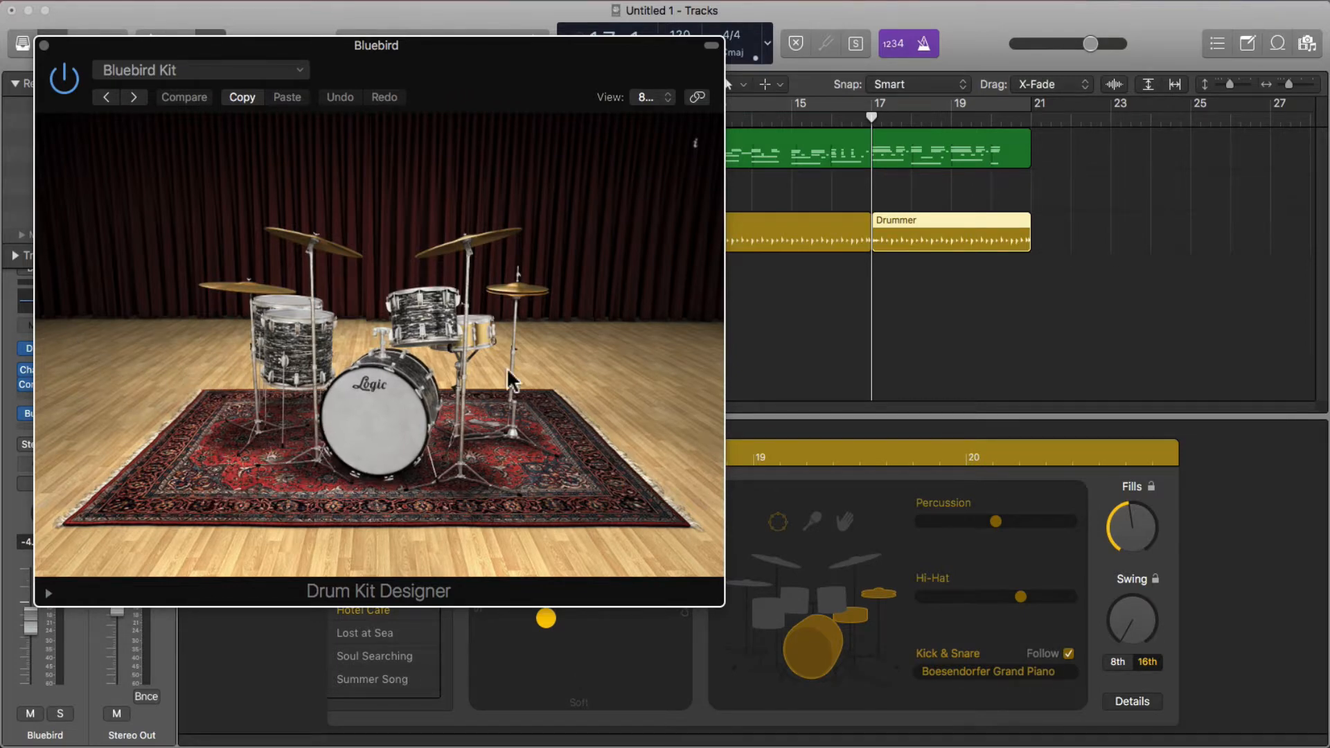
left_click(46, 593)
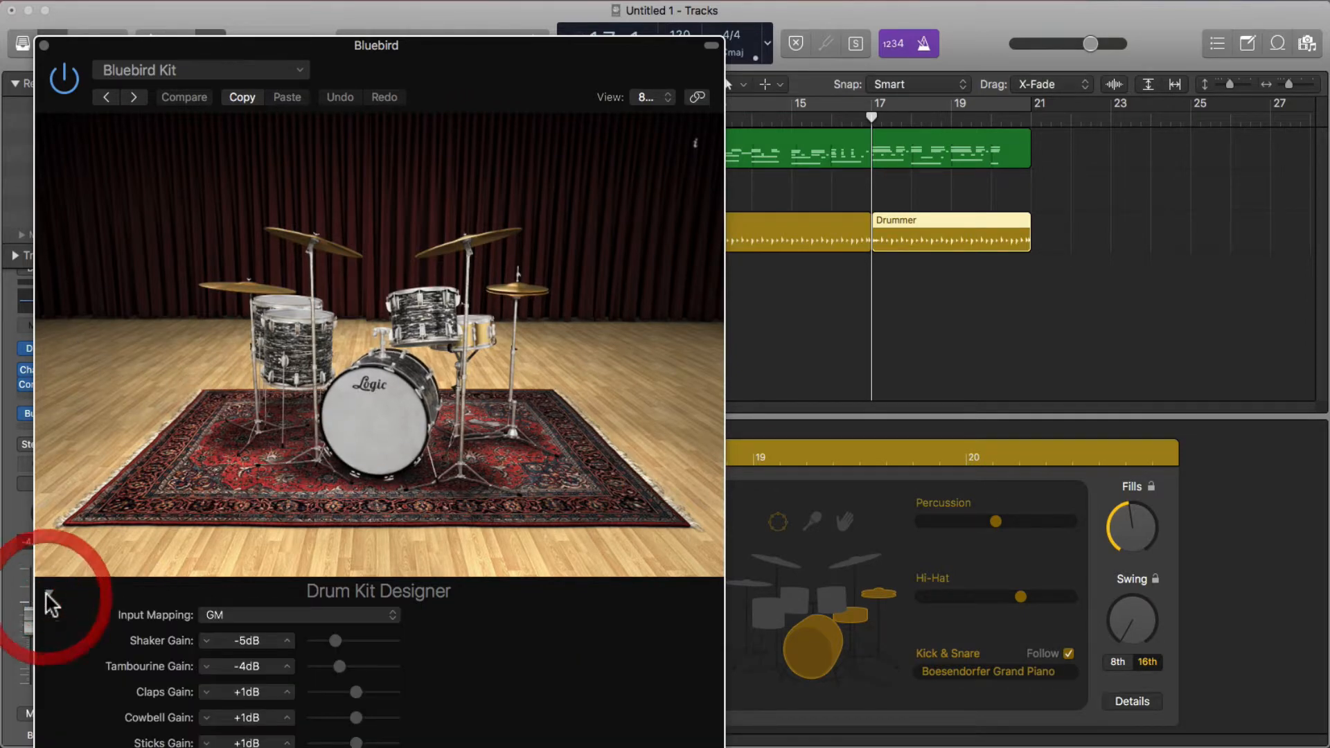
left_click(46, 594)
left_click(46, 594)
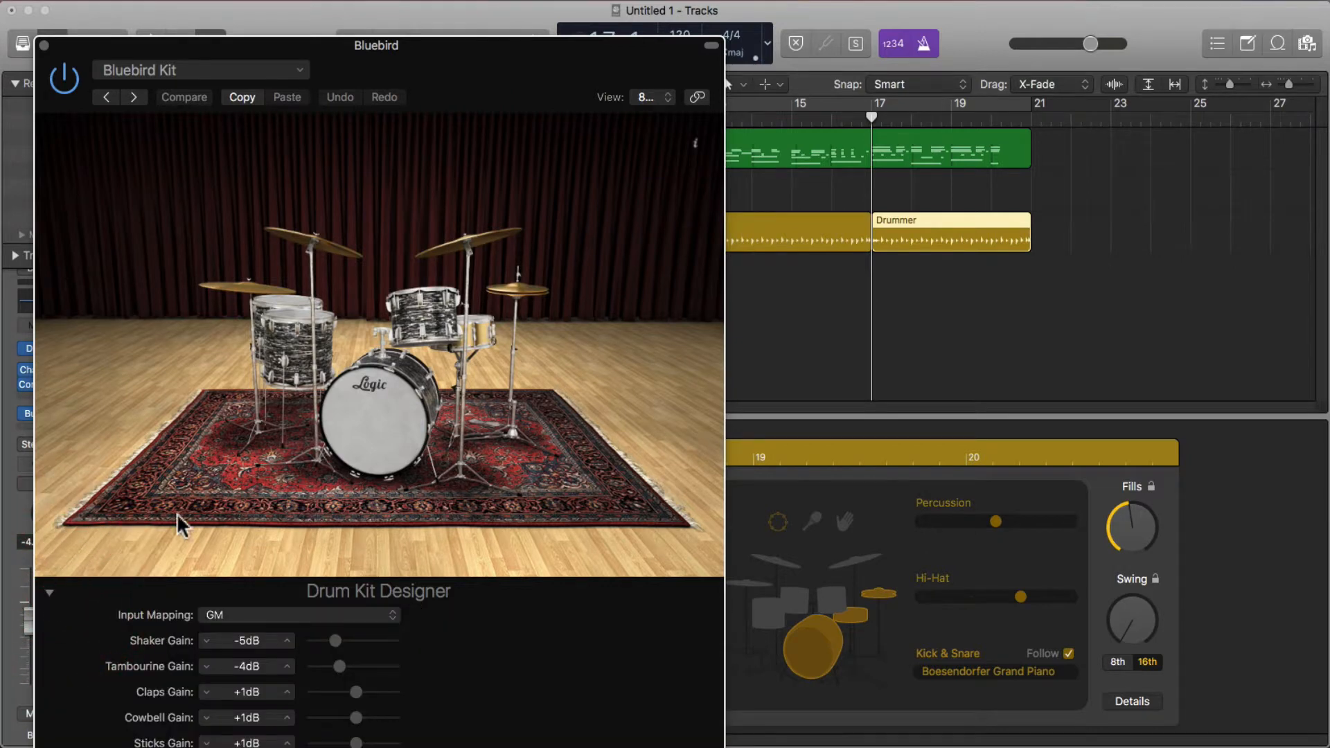
left_click_drag(330, 42, 455, 7)
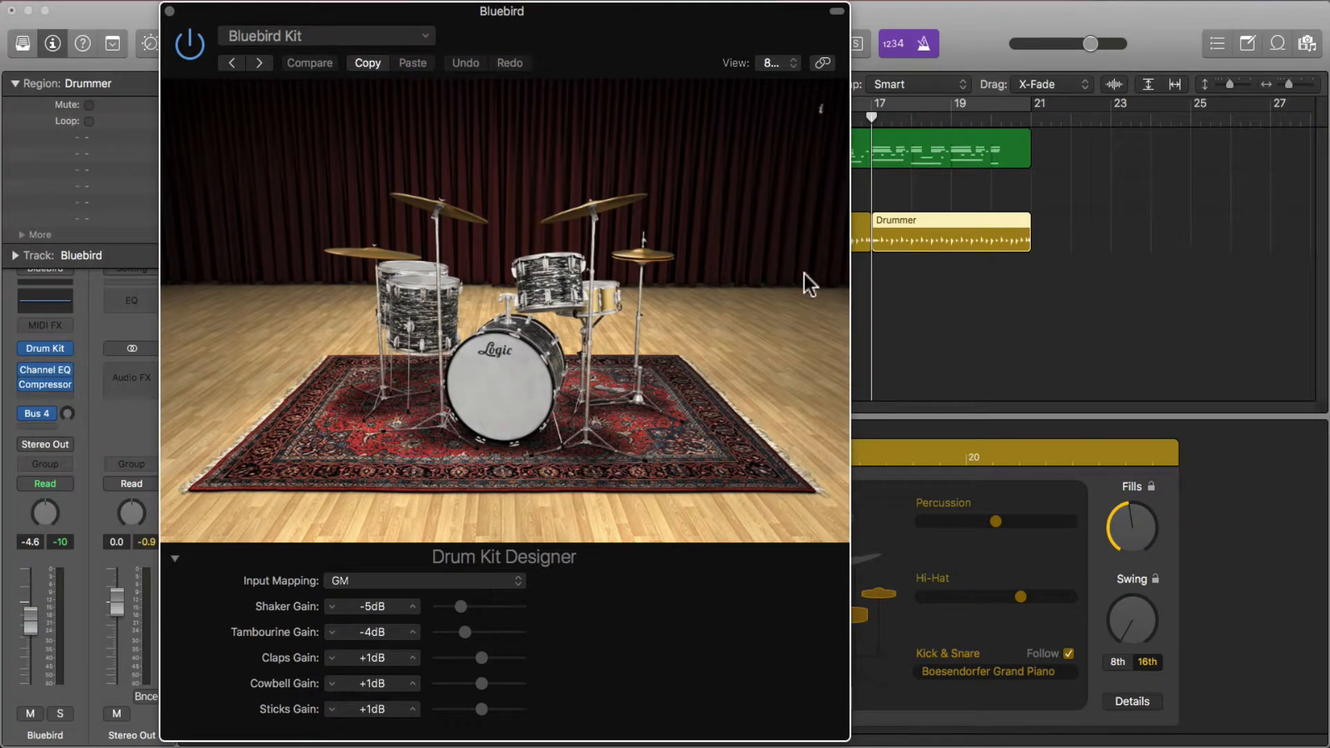
Step: Select the hi-hat in the Bluebird kit, adjust its gain slightly upward and close the kit window
left_click(667, 264)
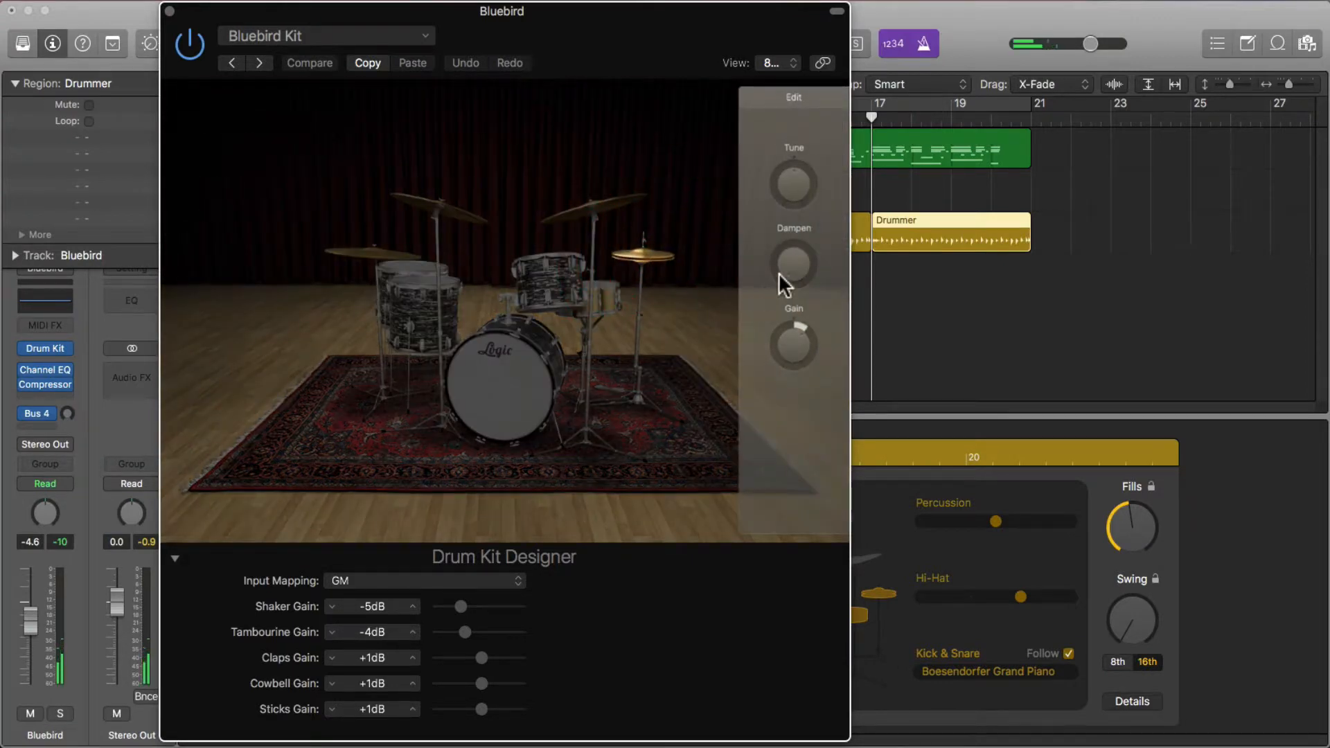
left_click_drag(788, 342, 787, 324)
left_click(172, 12)
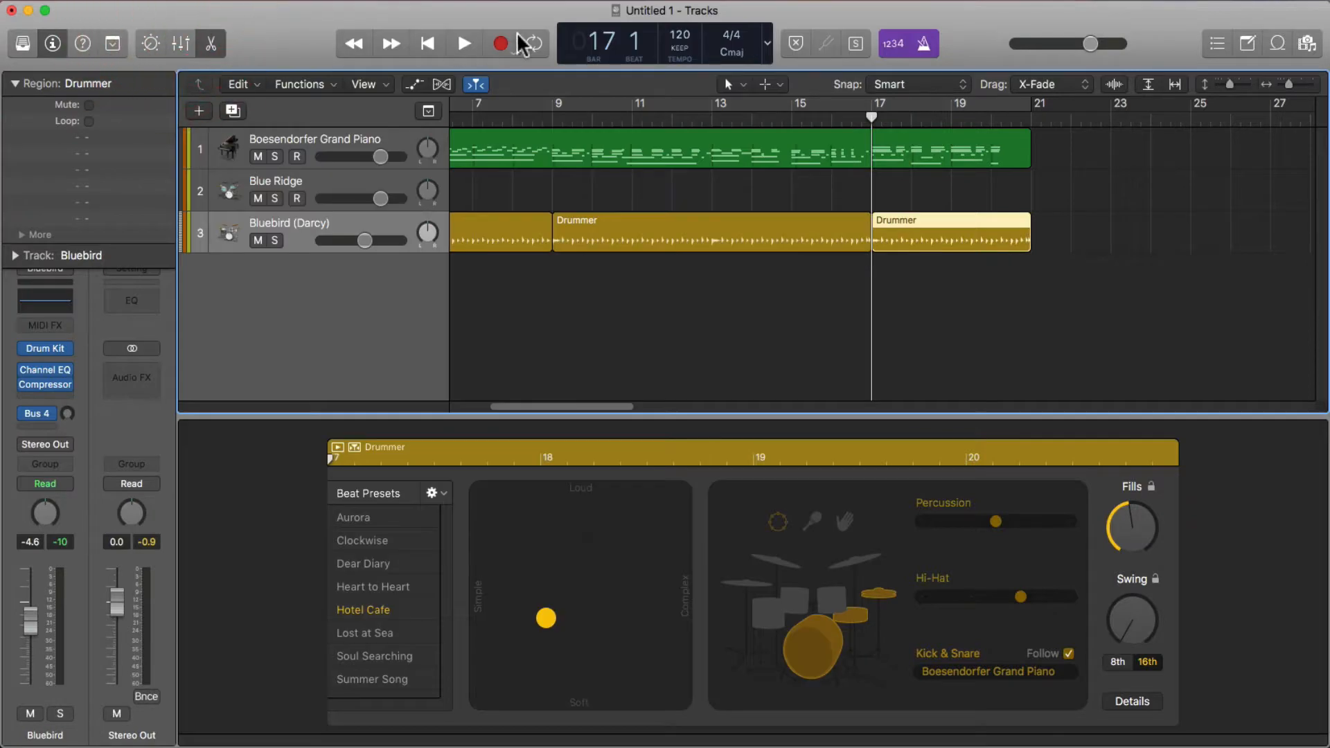
Step: Turn off the tambourine in the bar 17 Drummer region and play that section before and after the change
key("space")
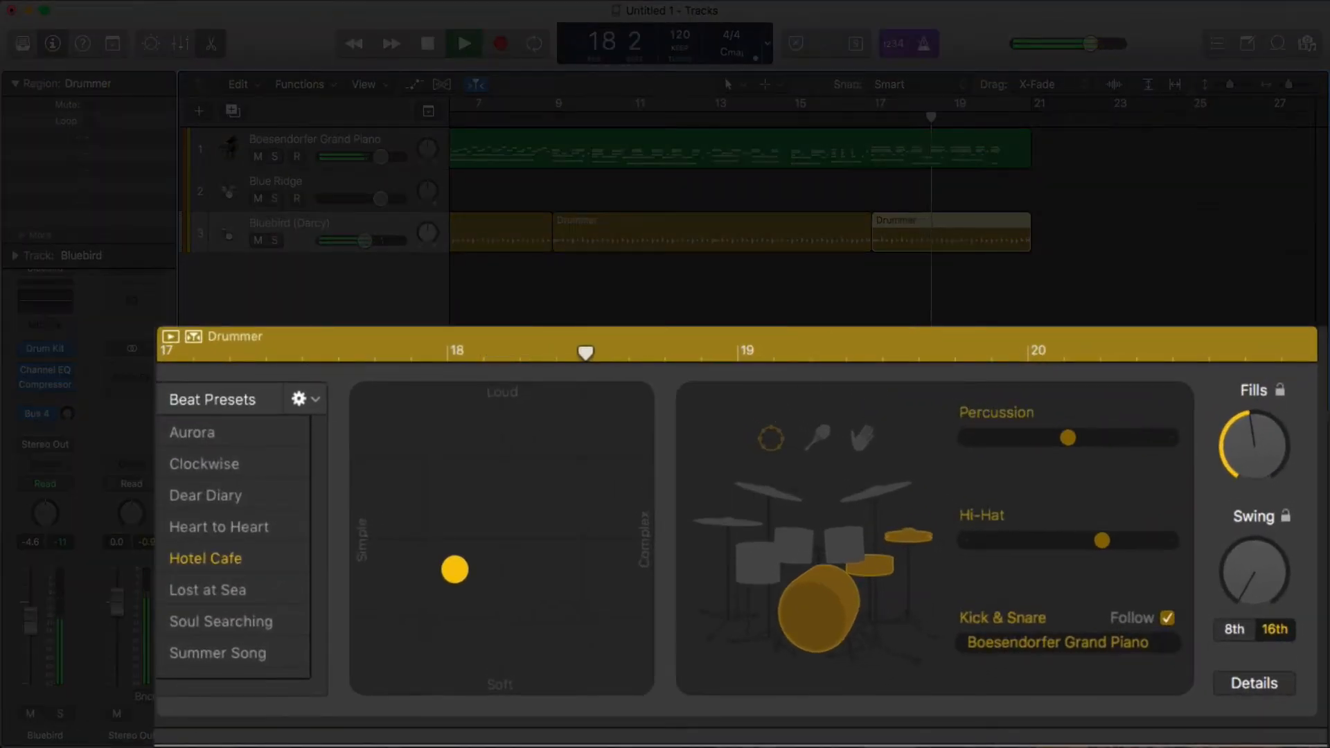
key("space")
left_click(767, 430)
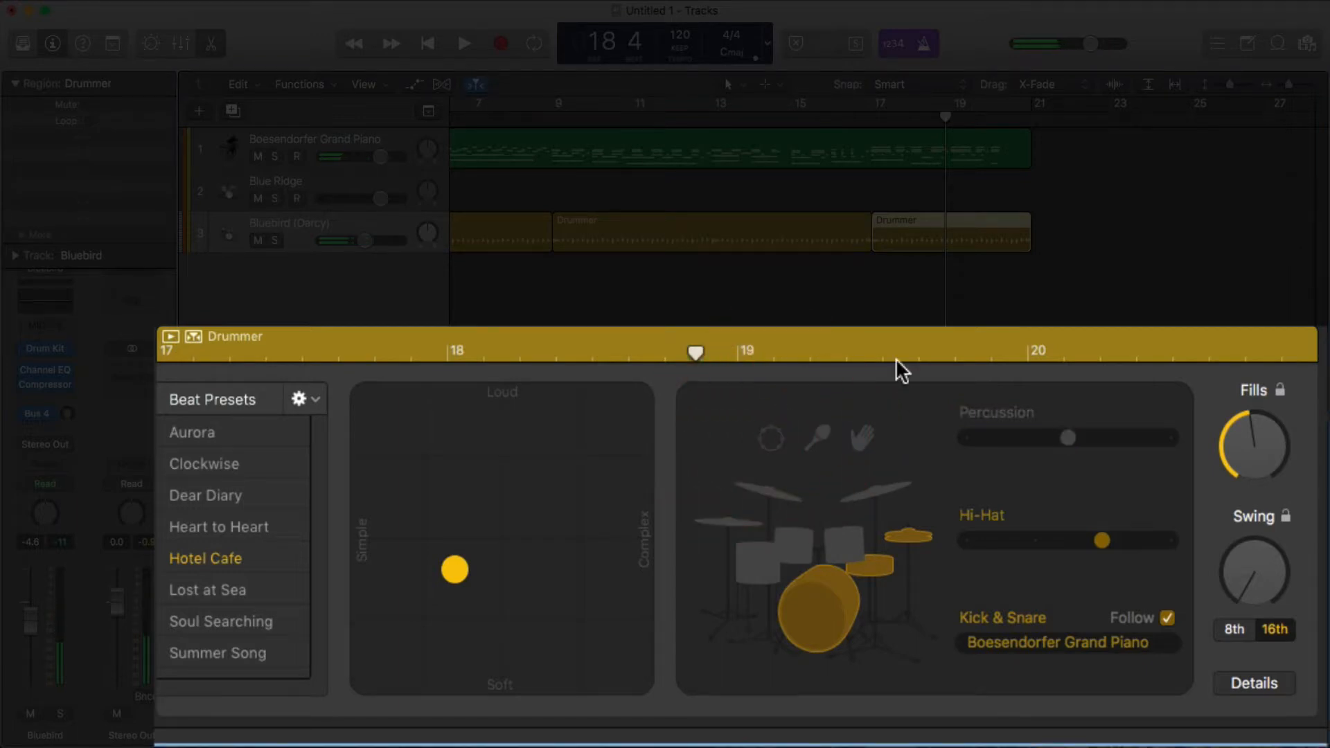
key("space")
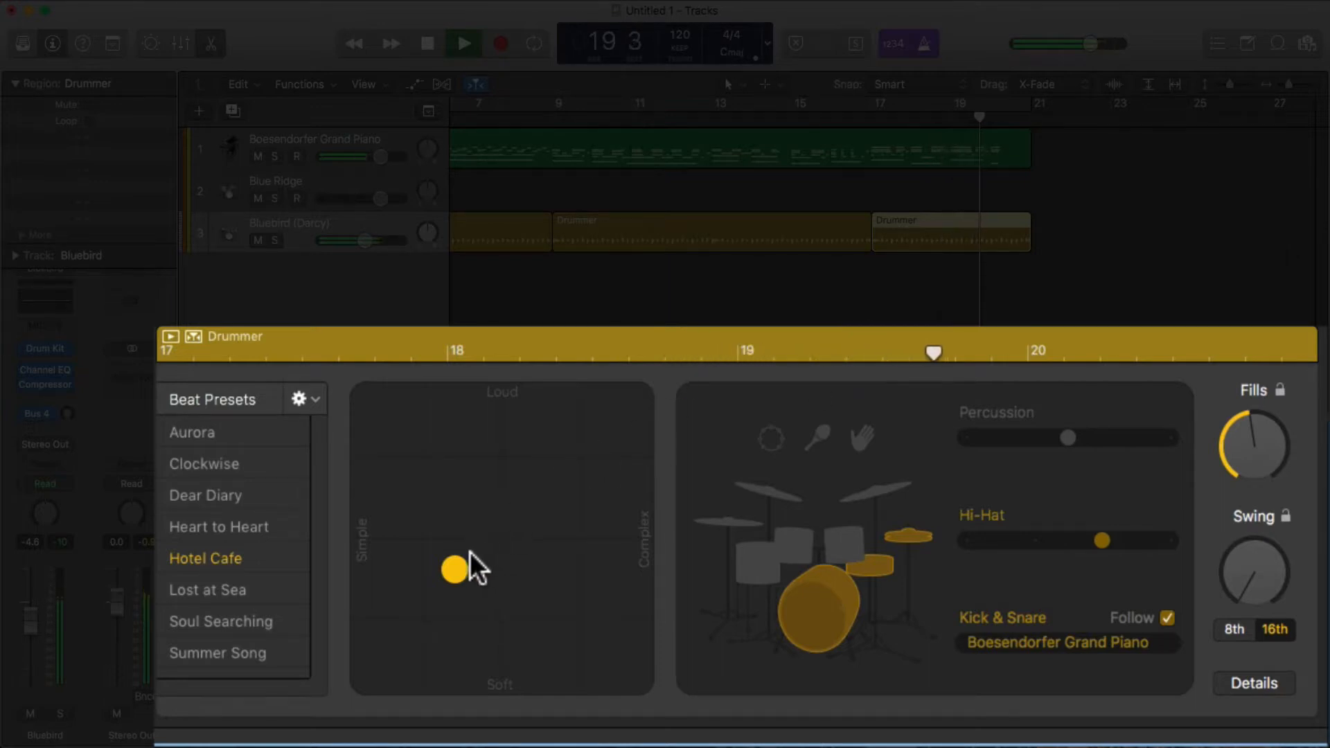
key("space")
Step: Try the loudest and most complex beat on the bar 17 Drummer region and play it
left_click_drag(457, 559, 455, 557)
left_click_drag(510, 370, 700, 378)
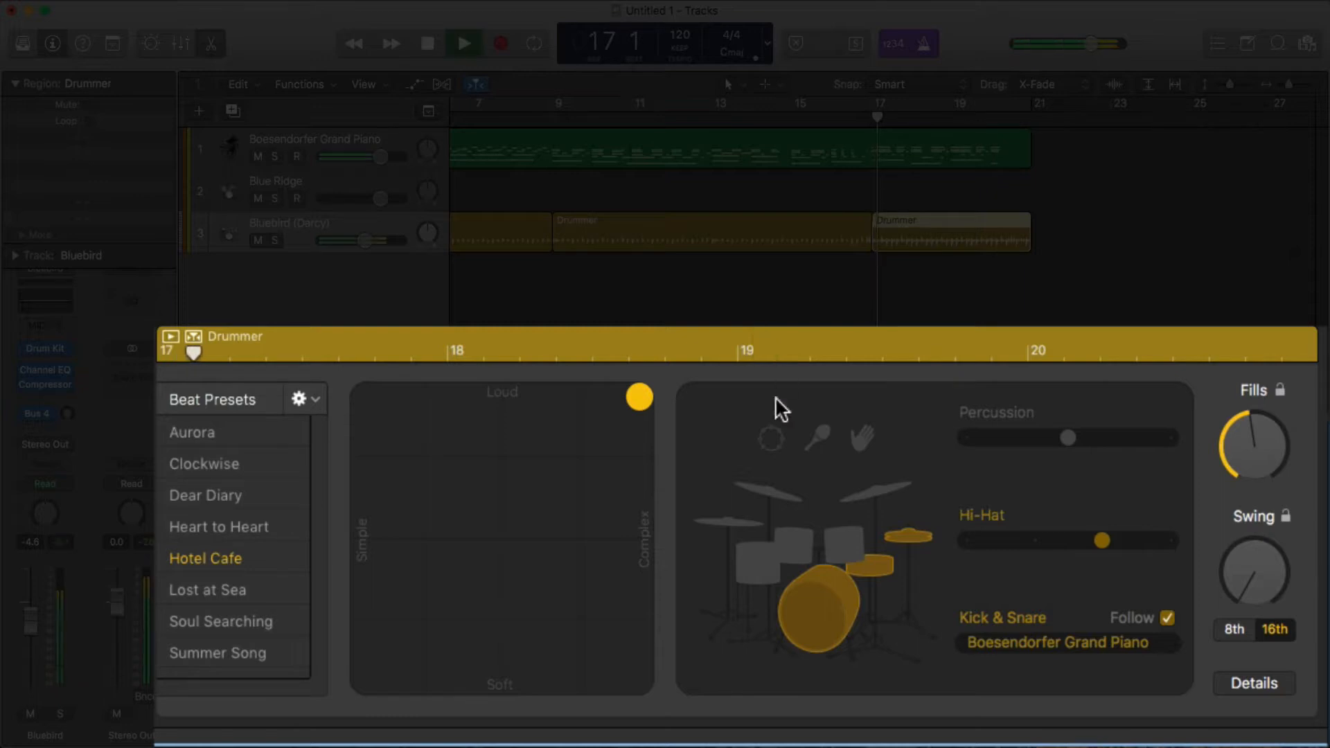
key("space")
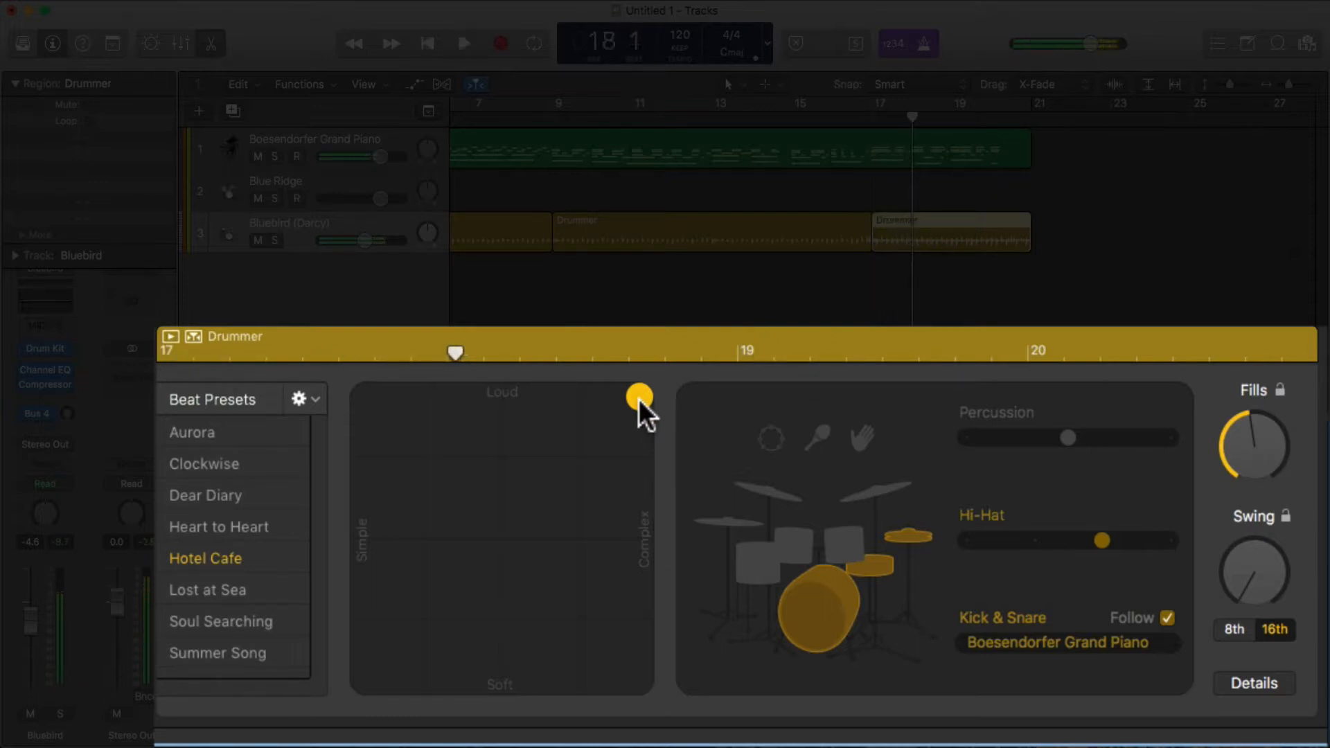
Step: Set the beat of the bar 17 Drummer region to medium complexity and fairly loud, and play it
left_click(552, 455)
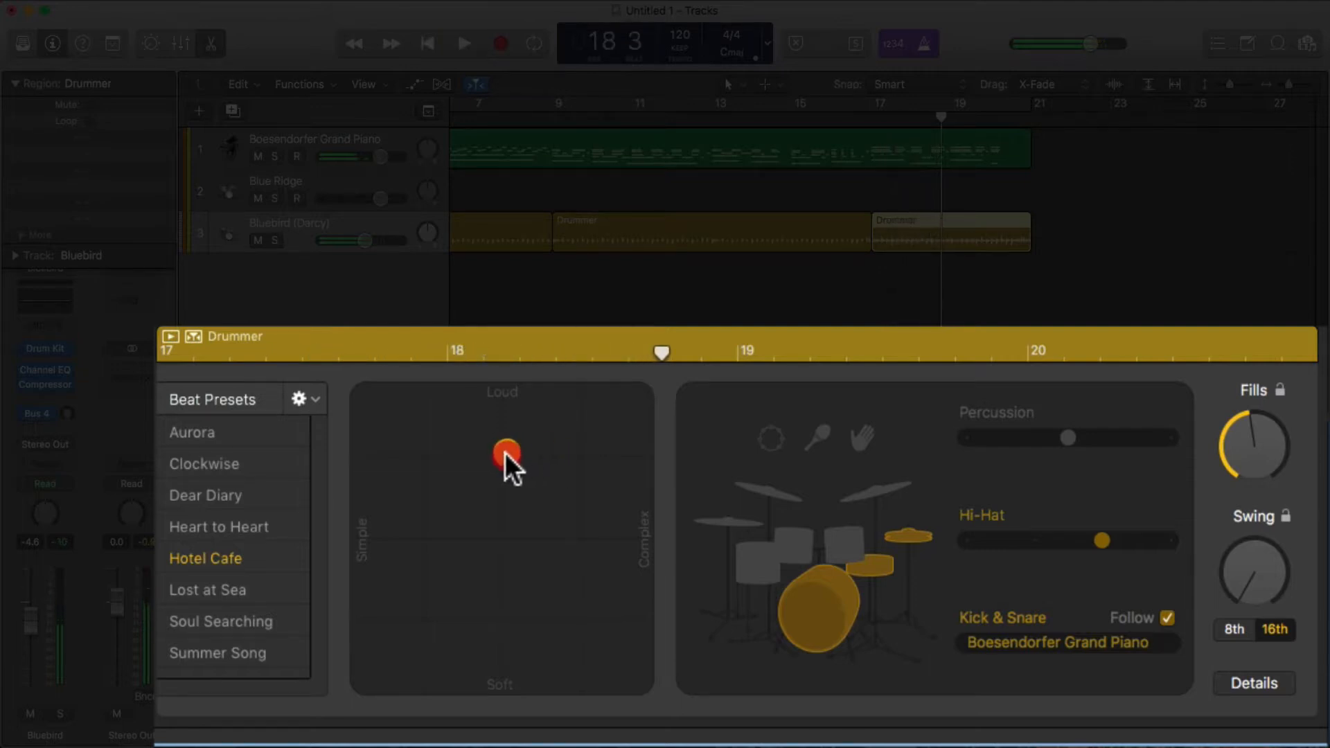
left_click_drag(505, 456, 501, 456)
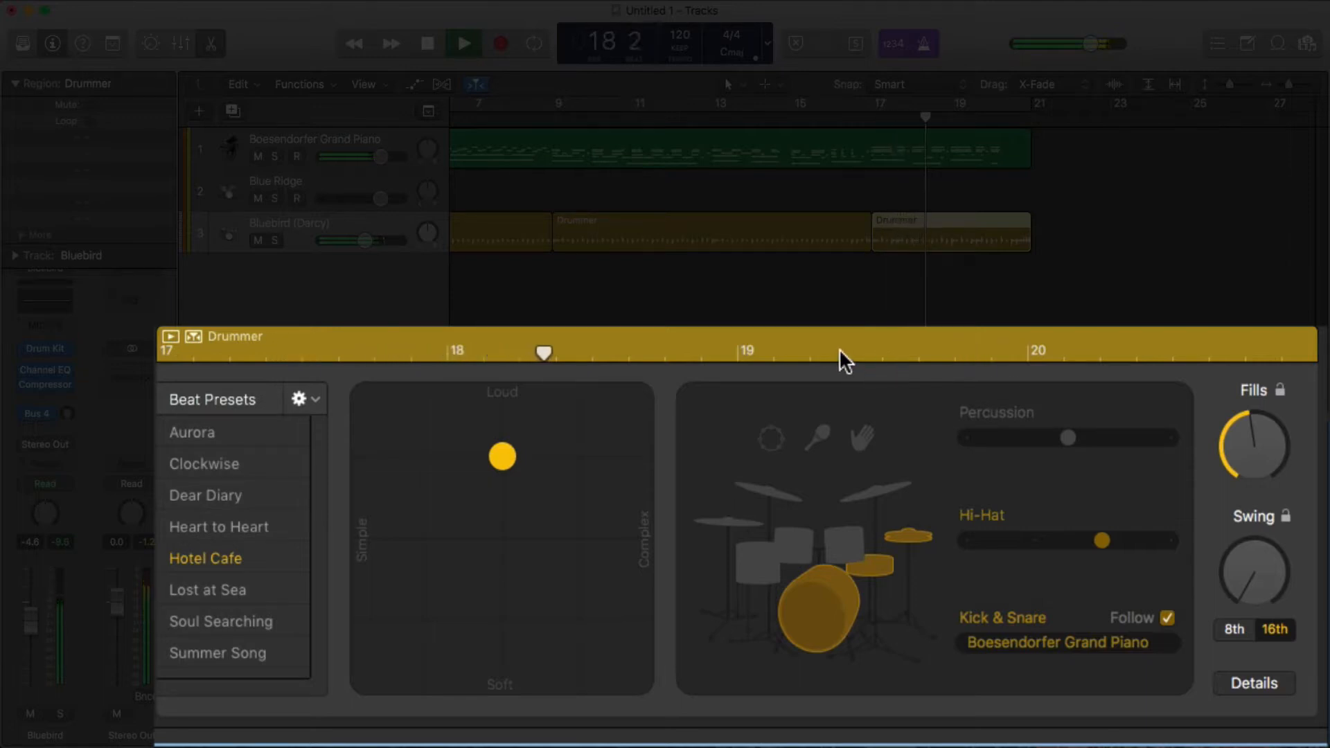
key("space")
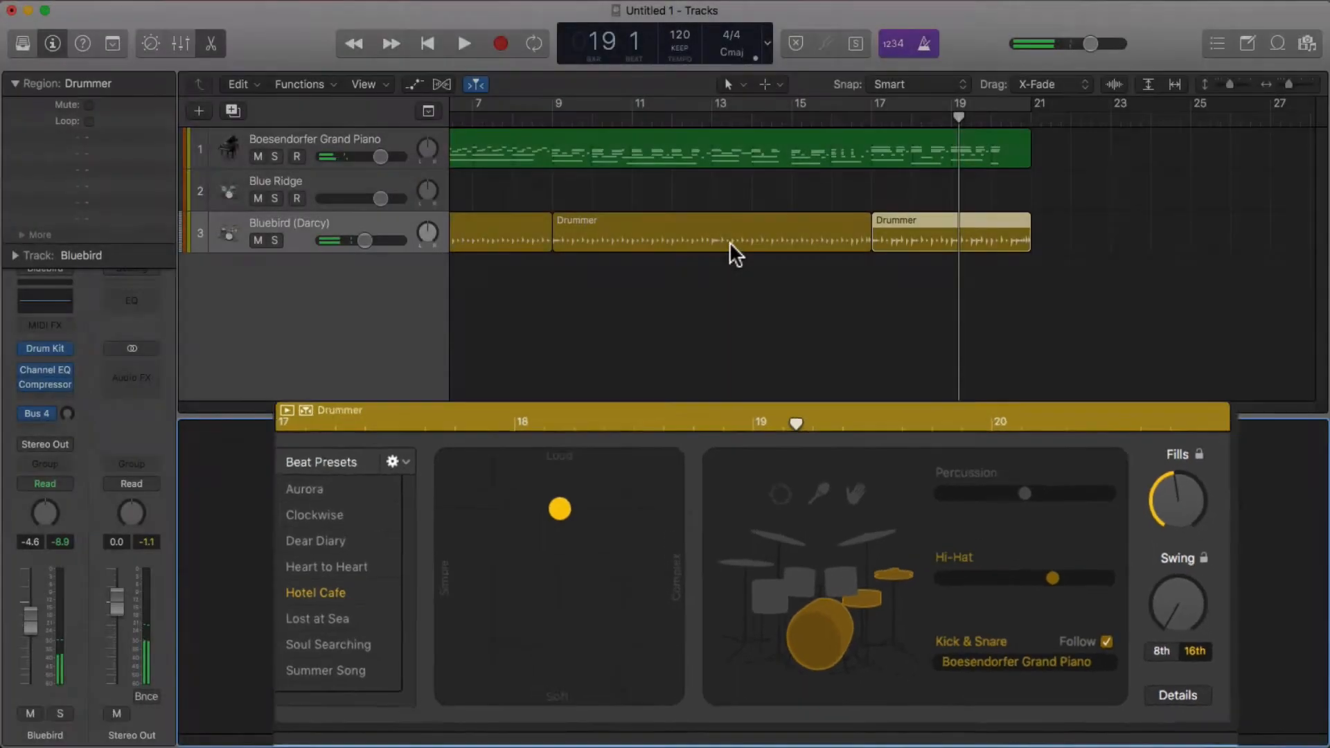
Step: Select all three Drummer regions, return to the song start and cycle playback over bars 1 to 21
scroll(735, 256, "left", 6)
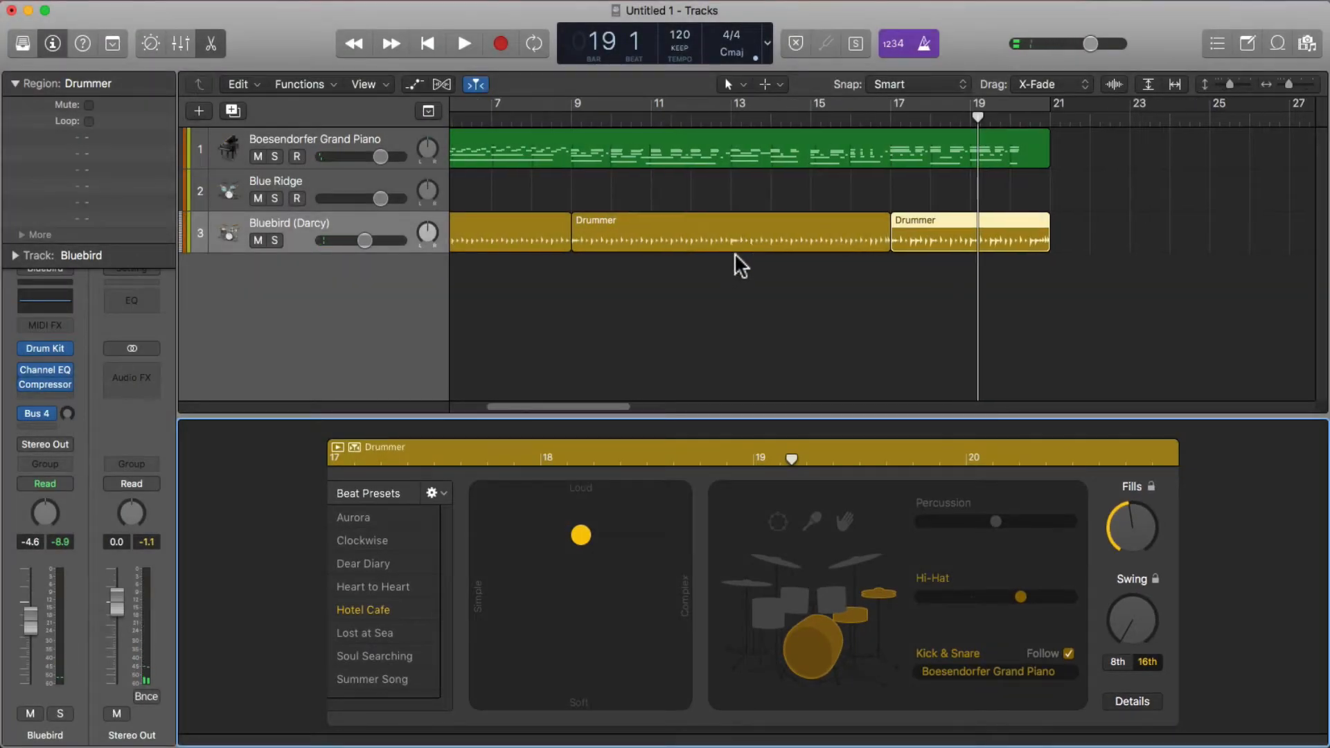
key("super+Left")
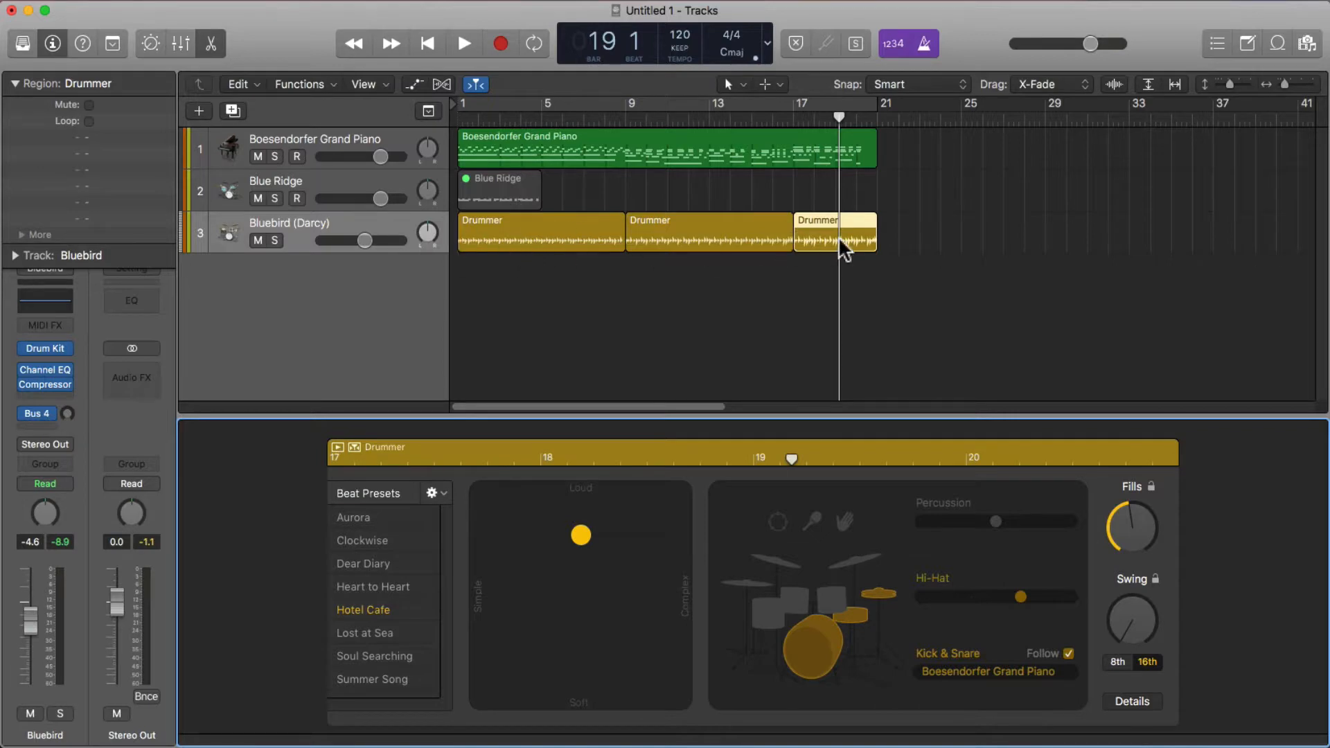
left_click_drag(912, 231, 485, 262)
key("Return")
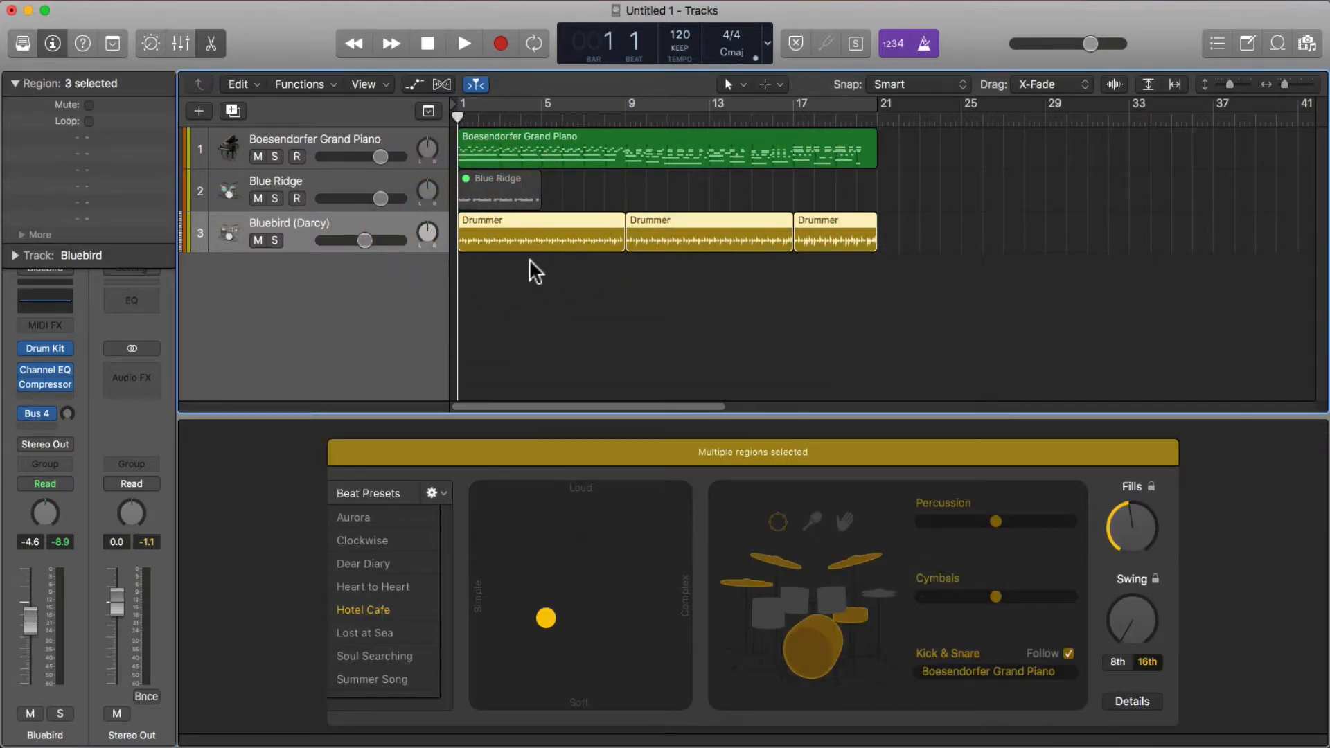
left_click(484, 114)
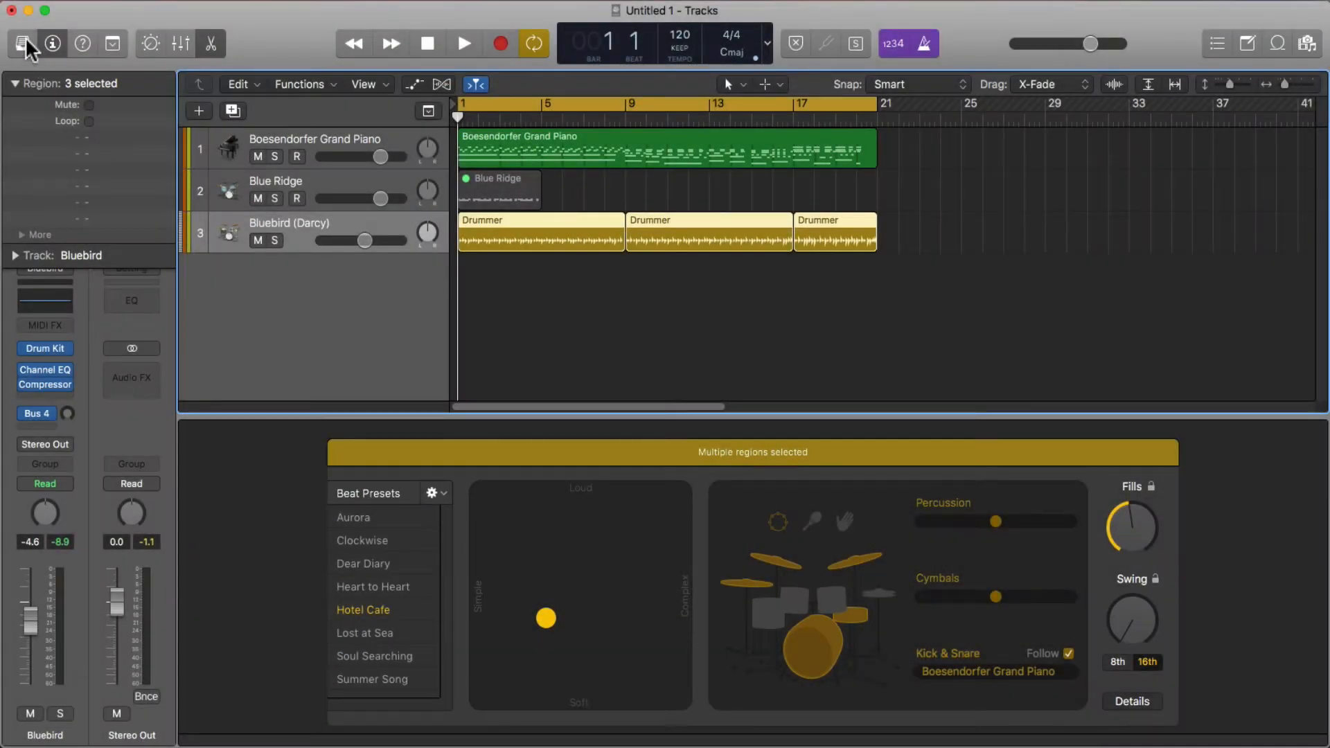
Step: Show the Library, apply the Heart to Heart beat preset to the three selected Drummer regions and play it
left_click(23, 43)
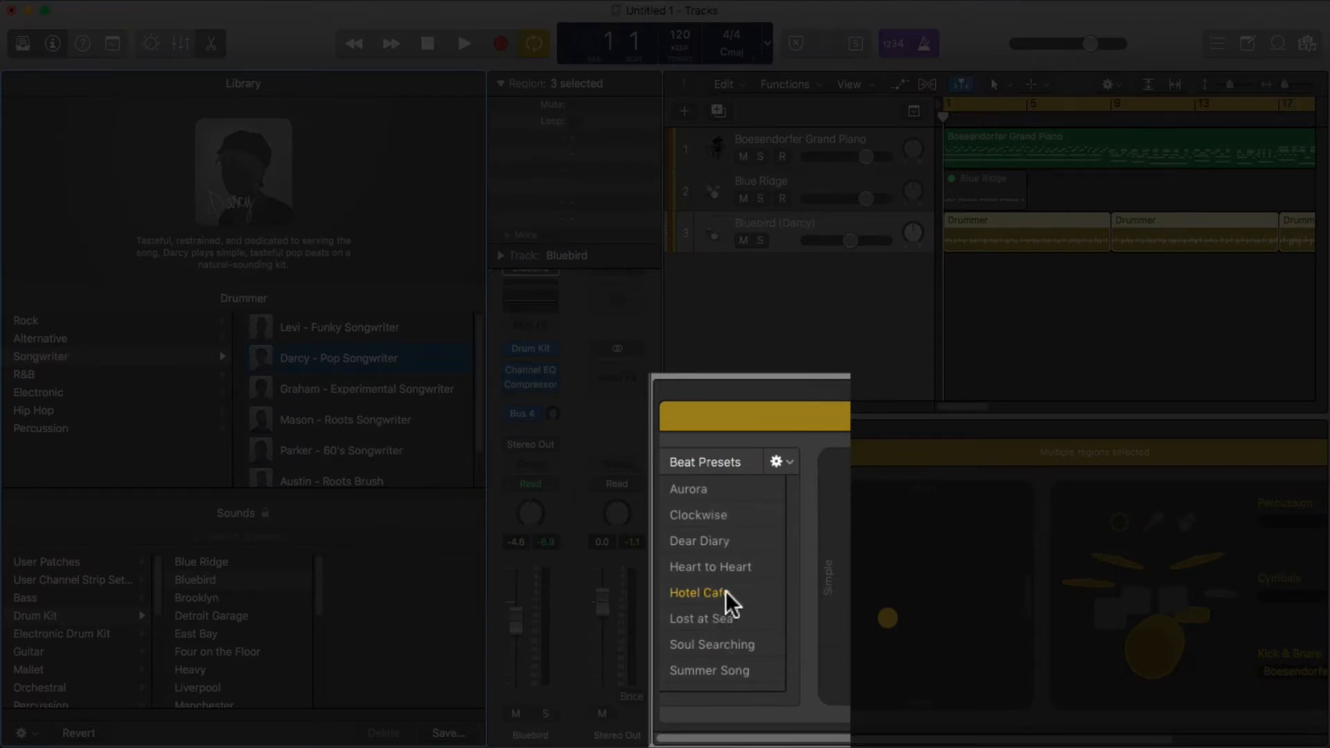
left_click(697, 566)
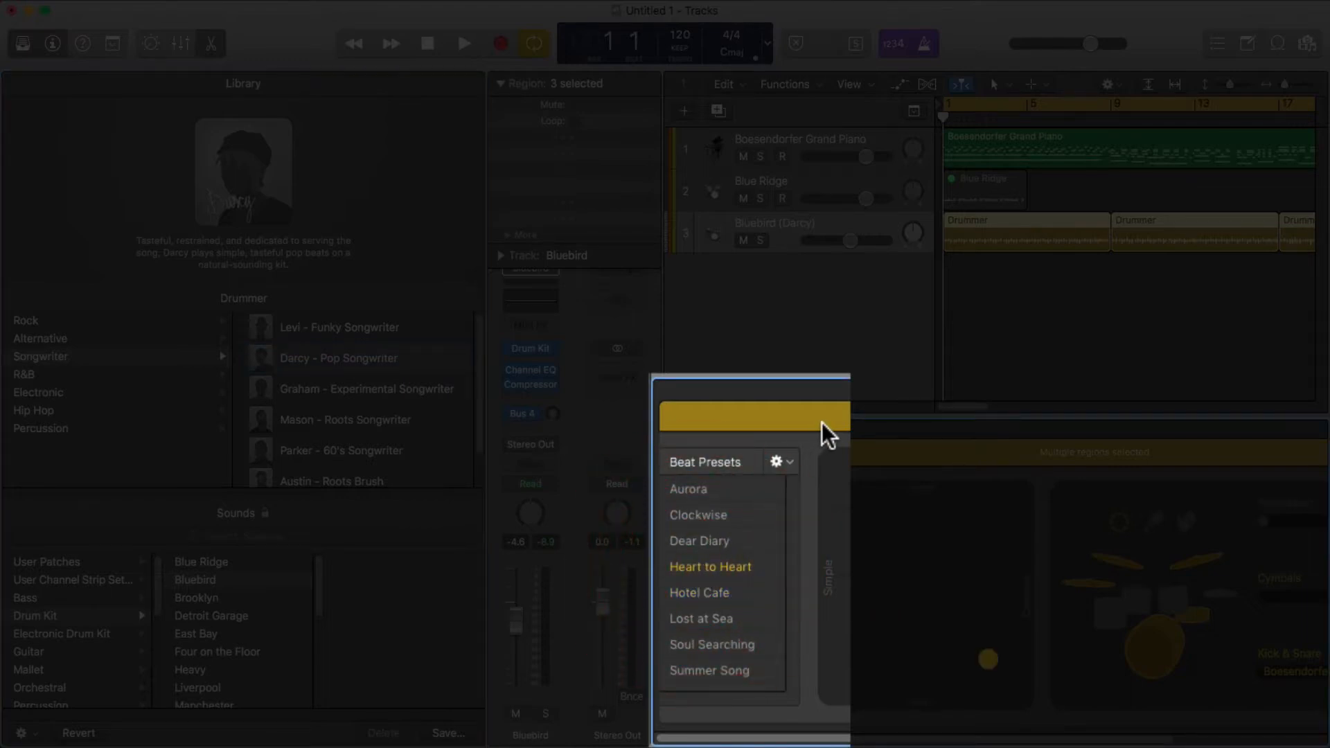
key("space")
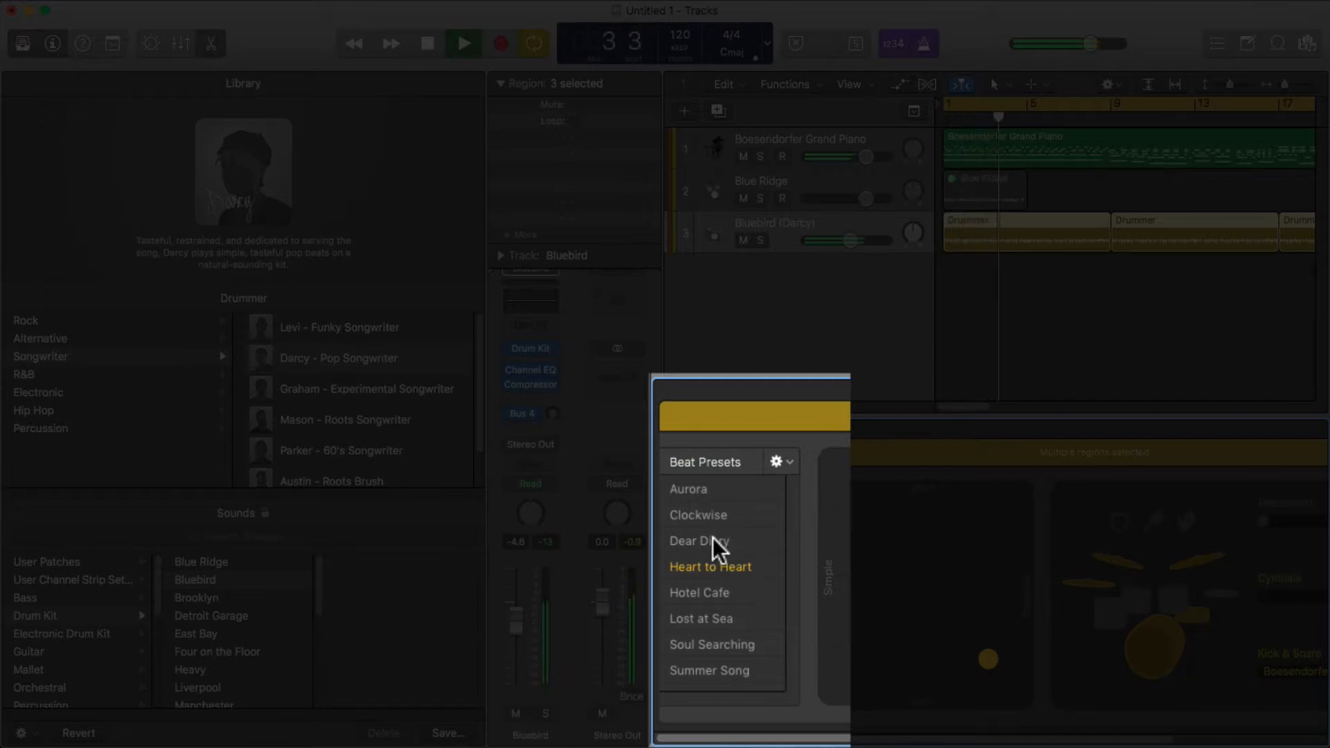
key("space")
Step: Audition the Dear Diary and Clockwise beat presets on the selected Drummer regions from the song start
left_click(713, 540)
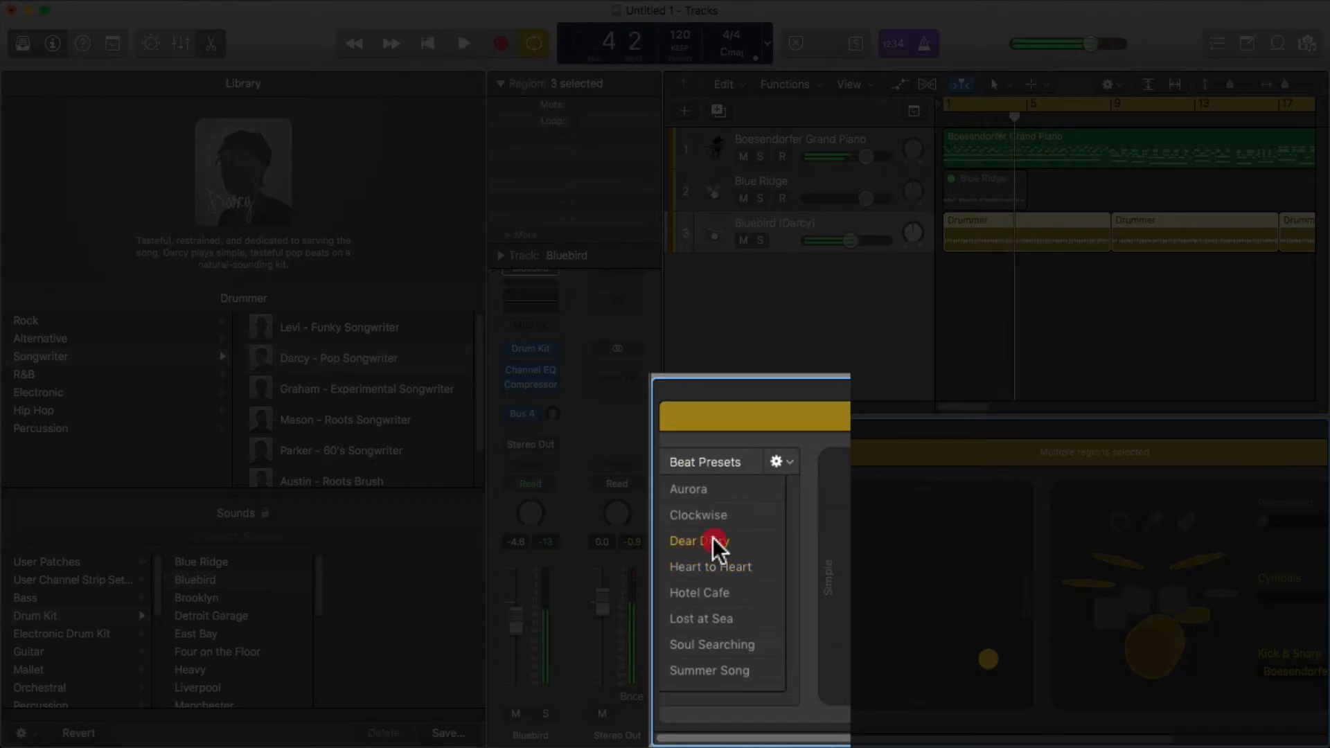
key("space")
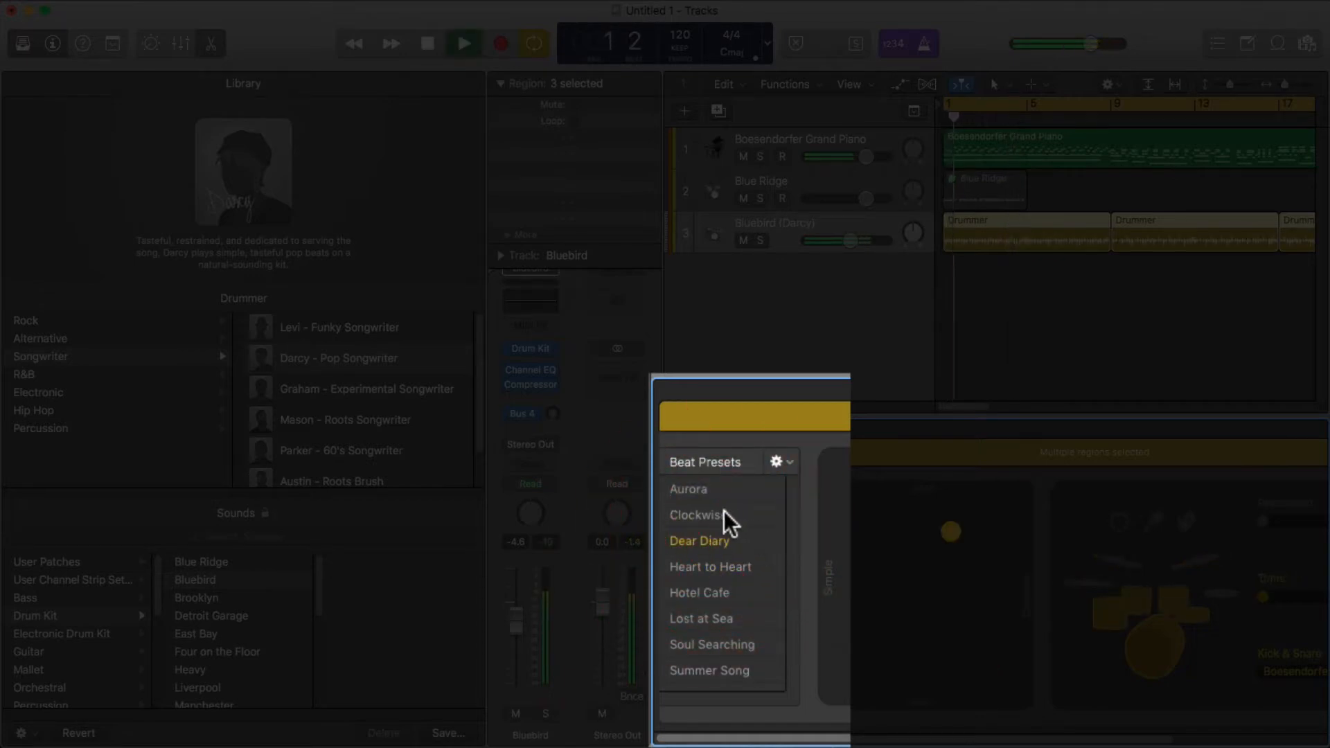
key("space")
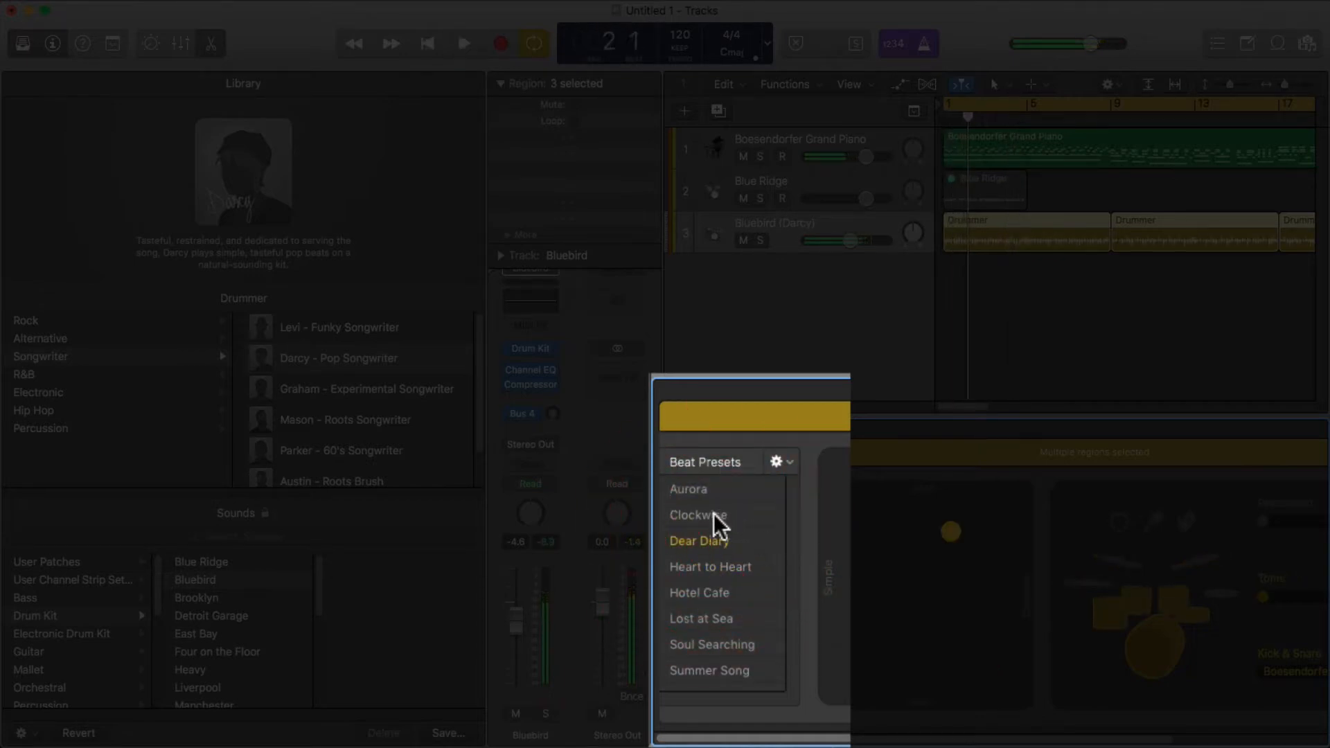
left_click(713, 514)
key("space")
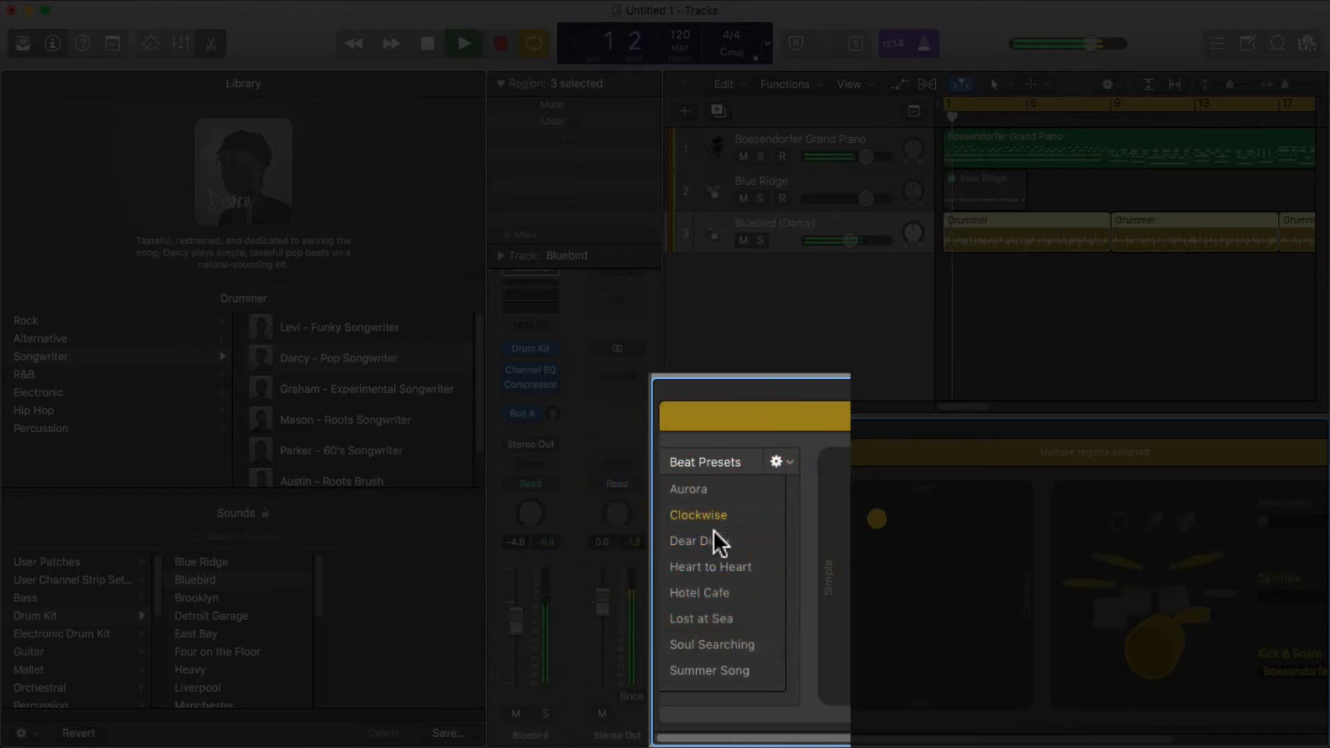
Step: Apply the Summer Song beat preset to the selected Drummer regions and listen to its opening
left_click(712, 670)
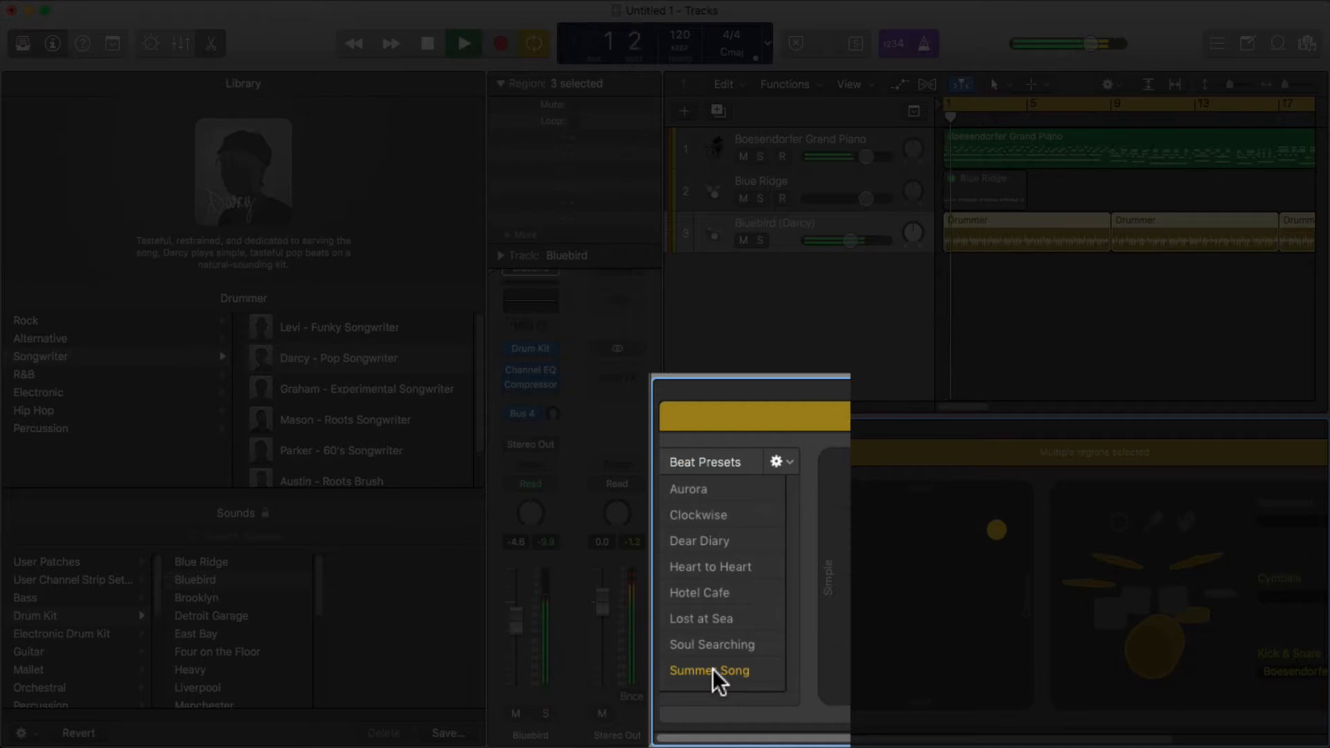
key("space")
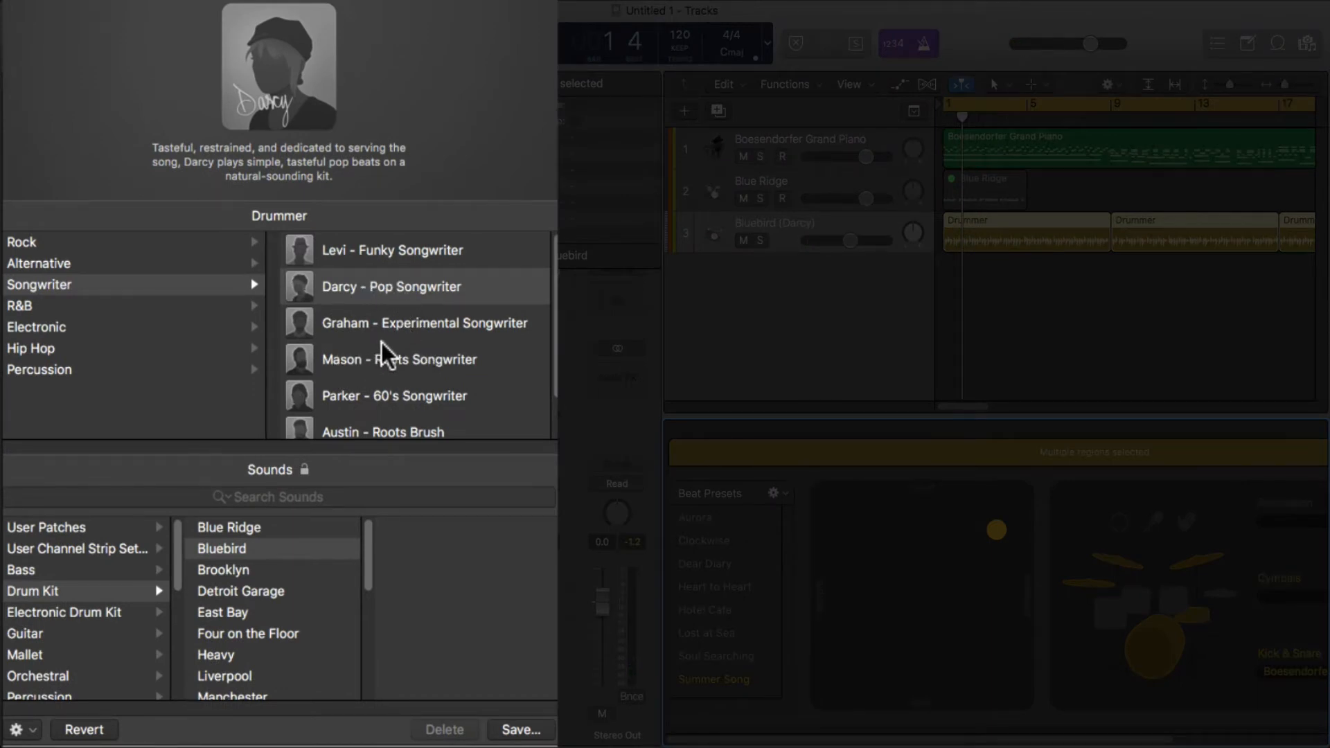
Step: Change the drummer to Graham - Experimental Songwriter and audition the Yeah, Magnets! beat preset on the selected regions
left_click(383, 331)
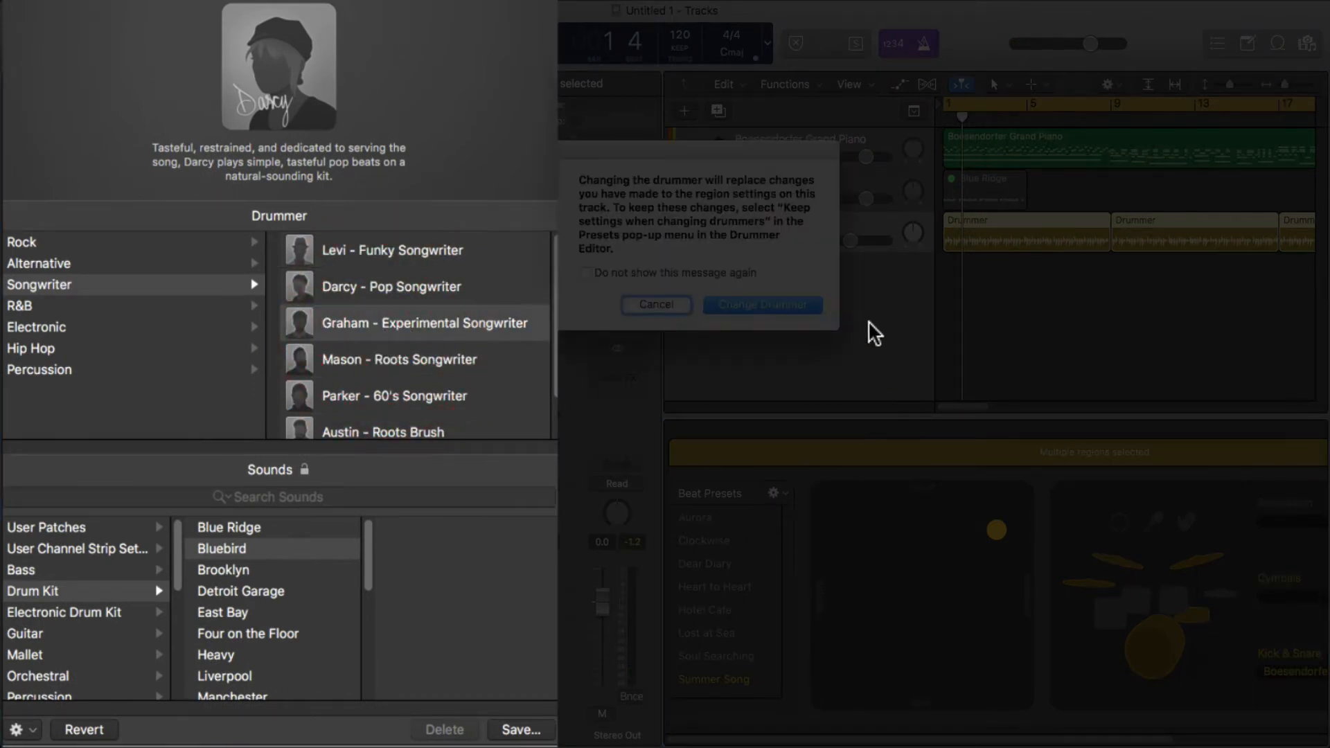
left_click(787, 304)
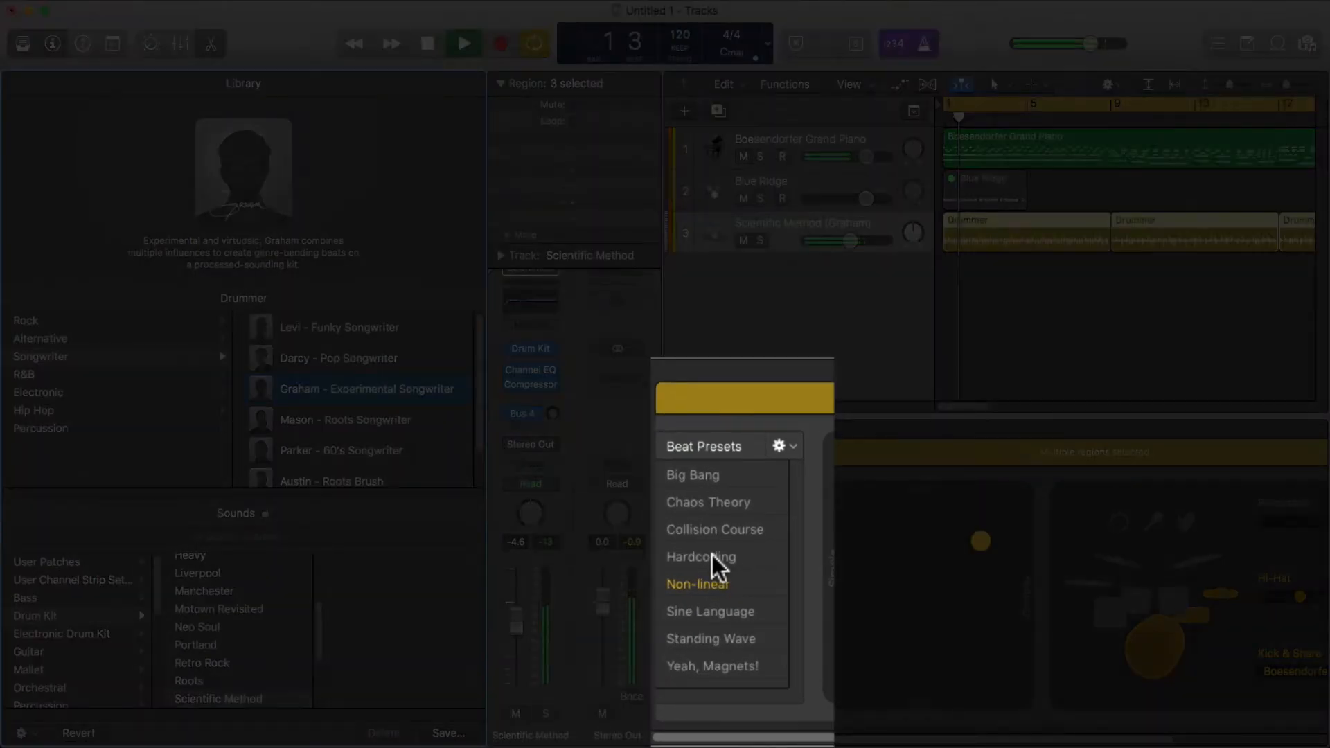
left_click(715, 663)
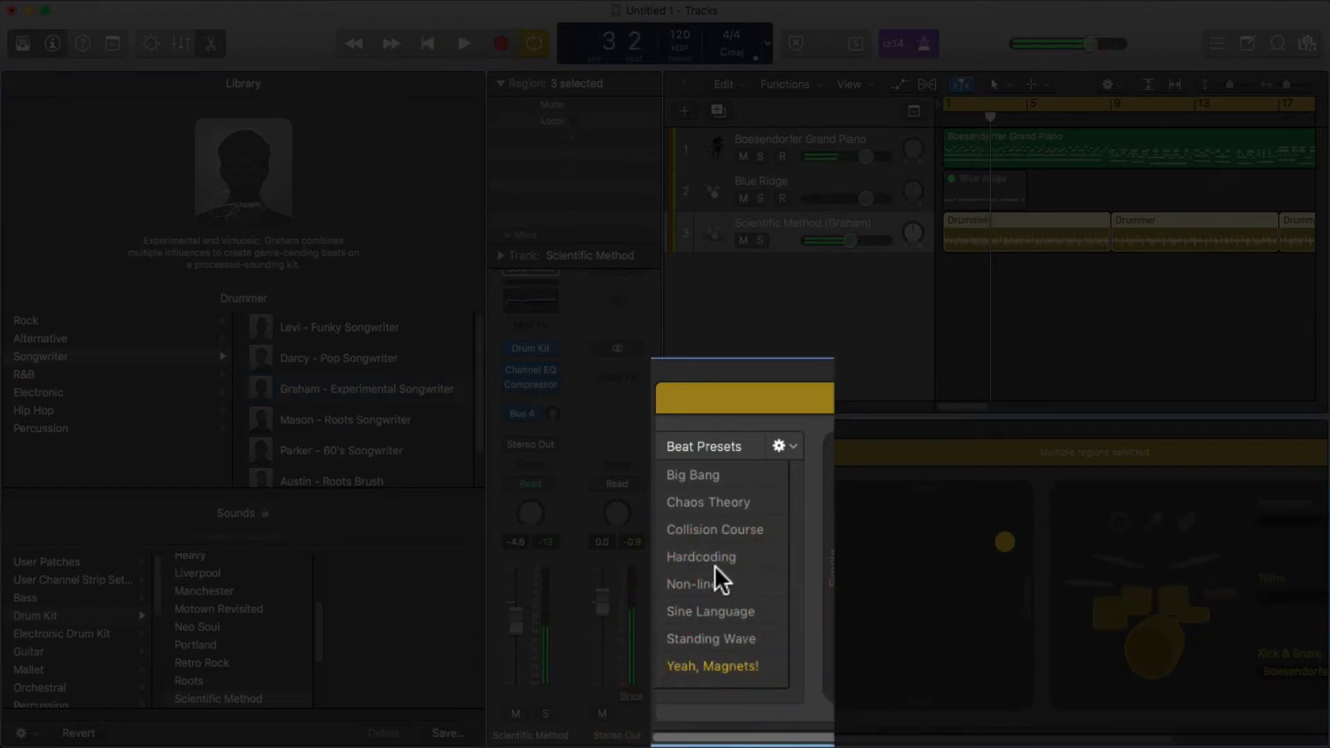
key("space")
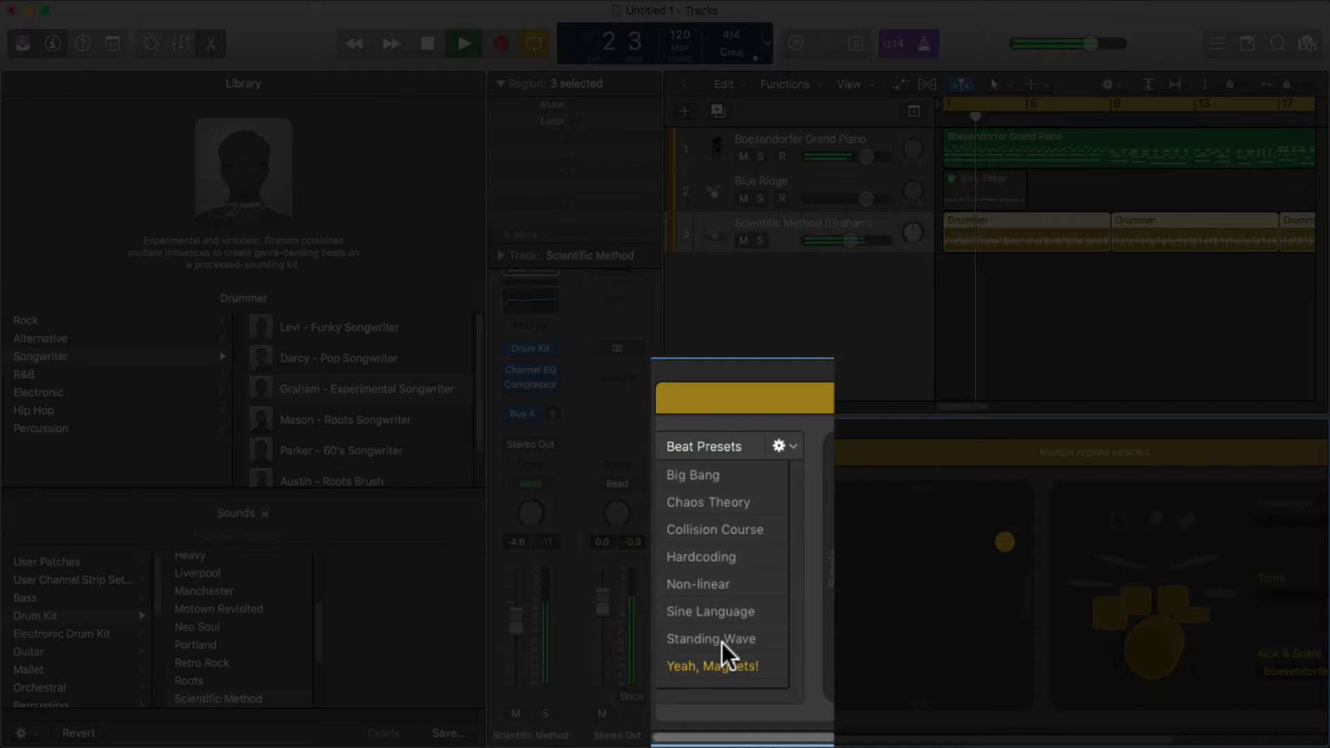
Step: Apply the Standing Wave beat preset, make the performance softer and simpler, and listen to the result
left_click(722, 642)
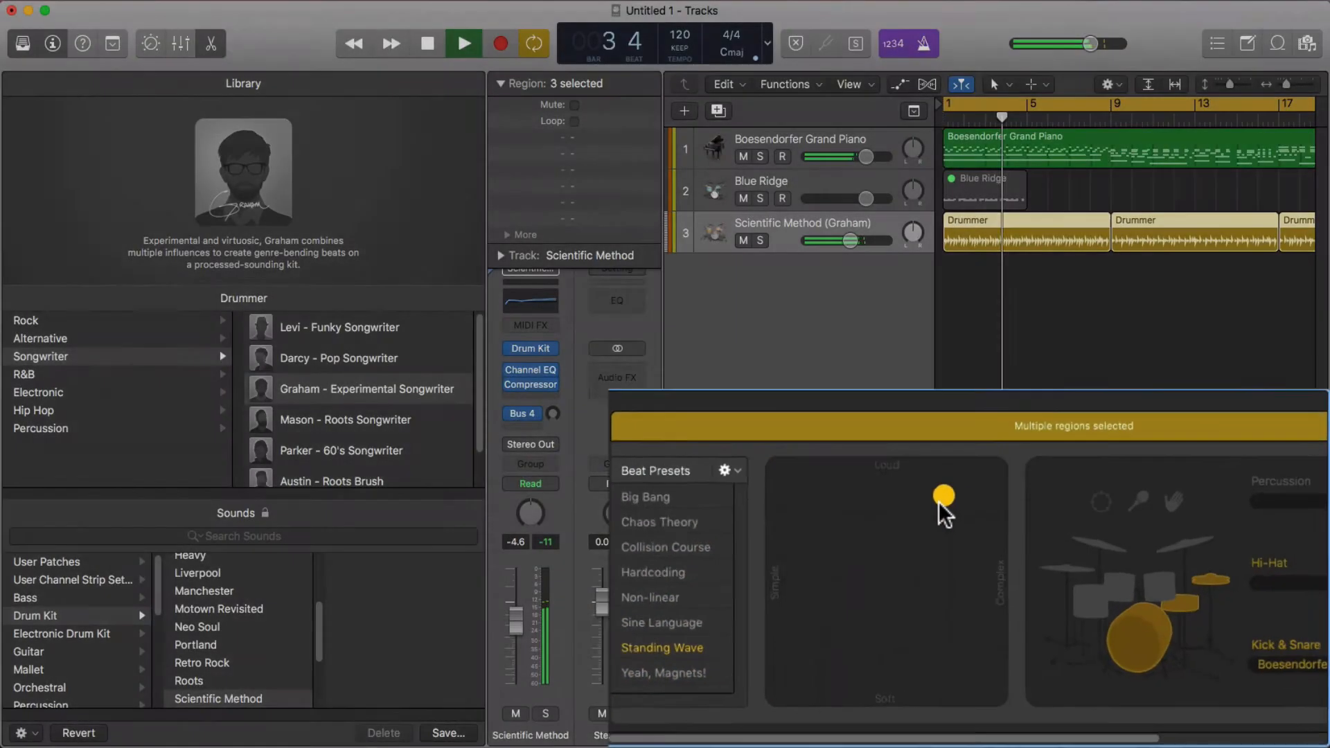
left_click_drag(973, 517, 879, 650)
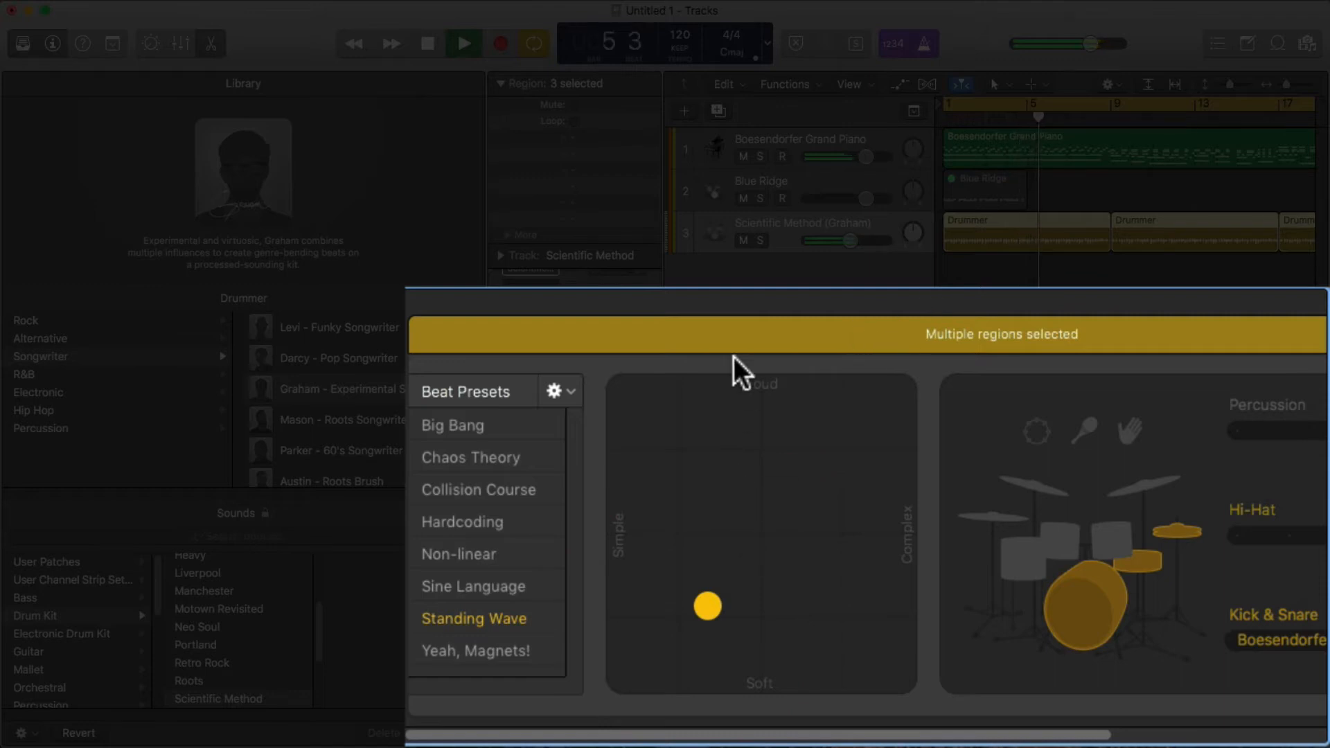
key("space")
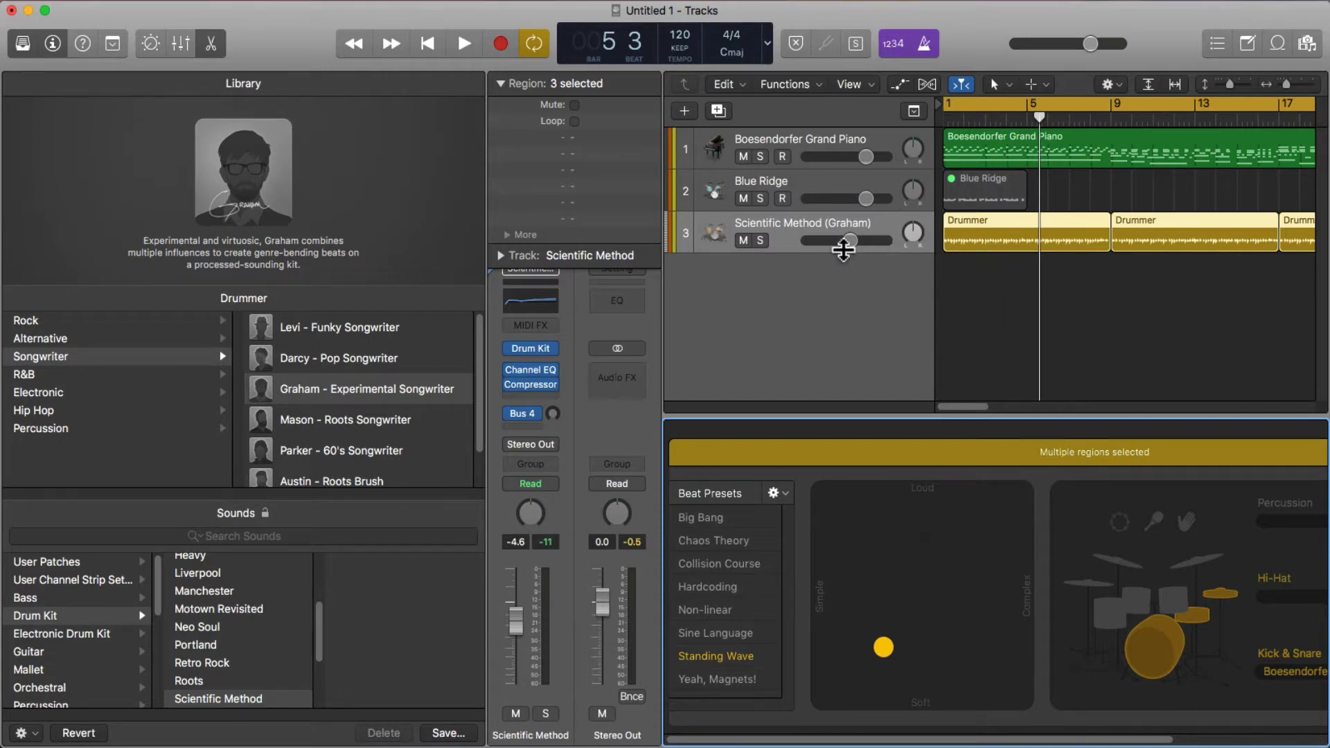
Step: Reselect the Drummer track and change its drummer to Rose - Modern R&B from the R&B category
left_click(977, 143)
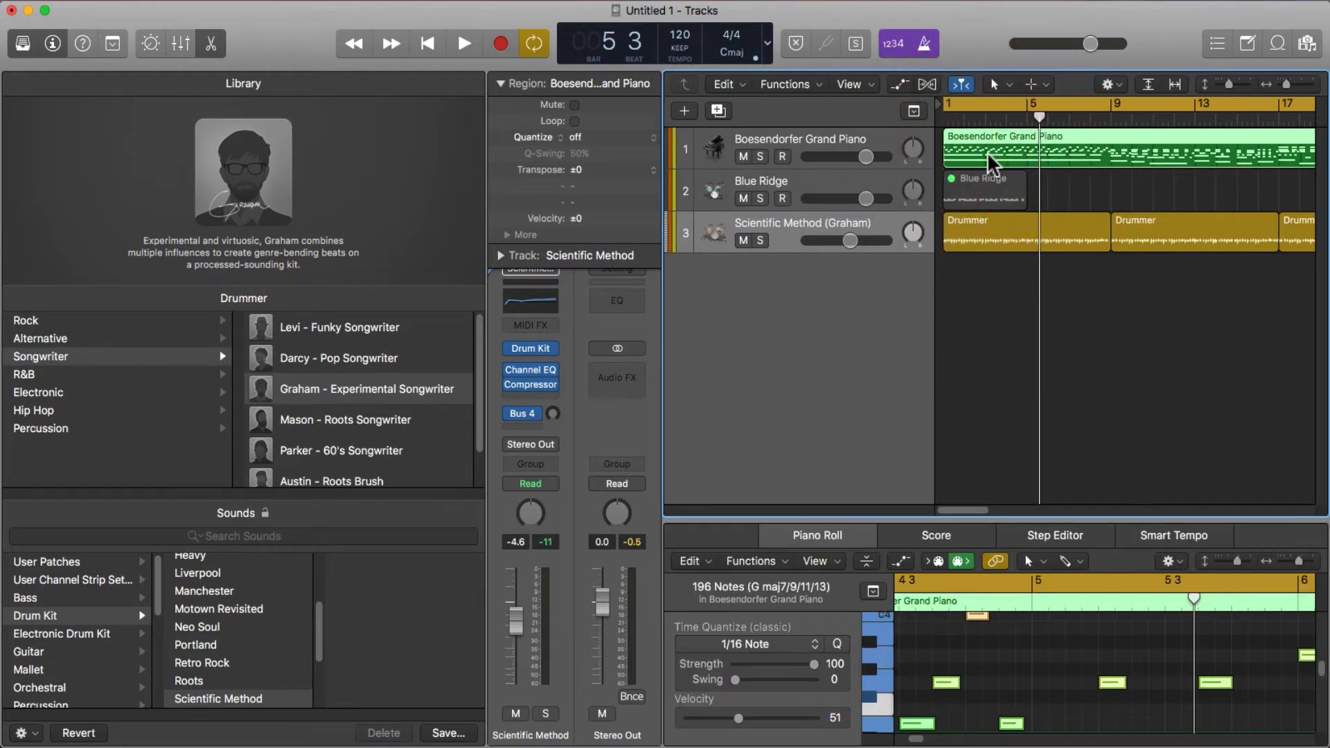
left_click(865, 231)
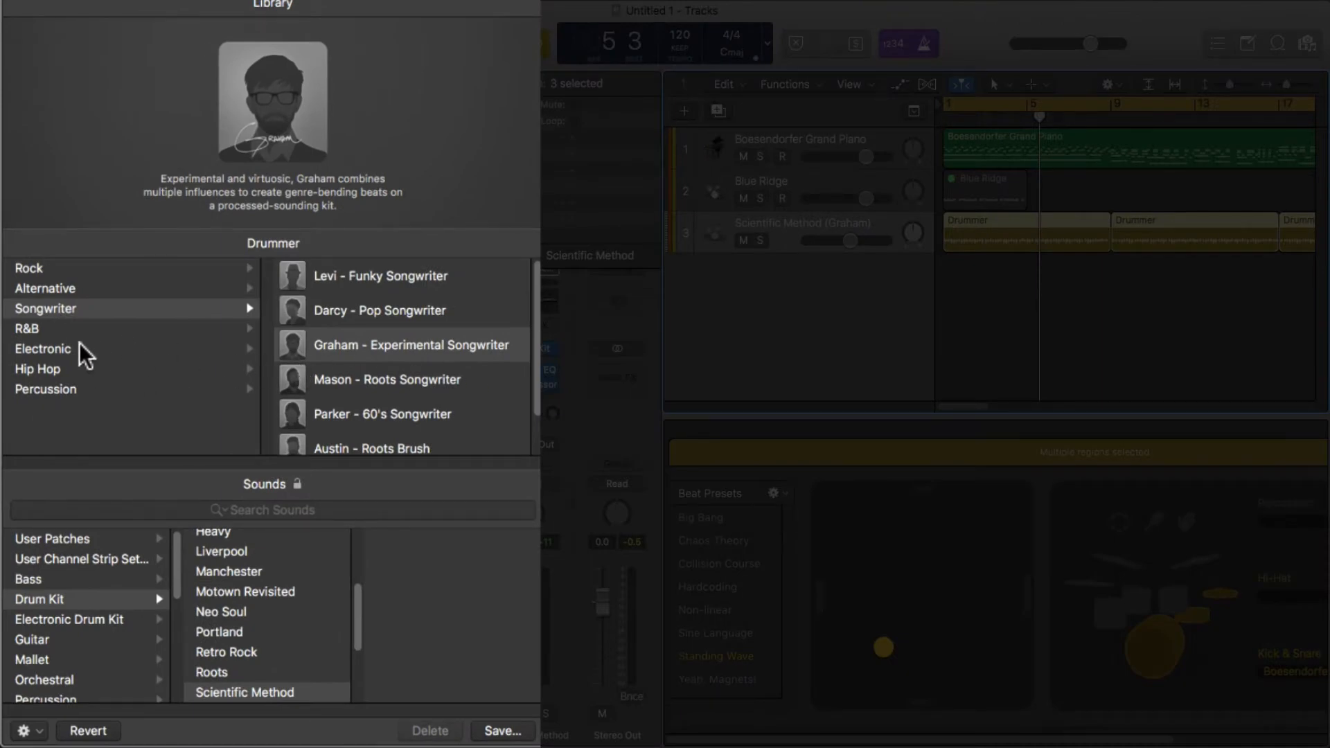
left_click(39, 333)
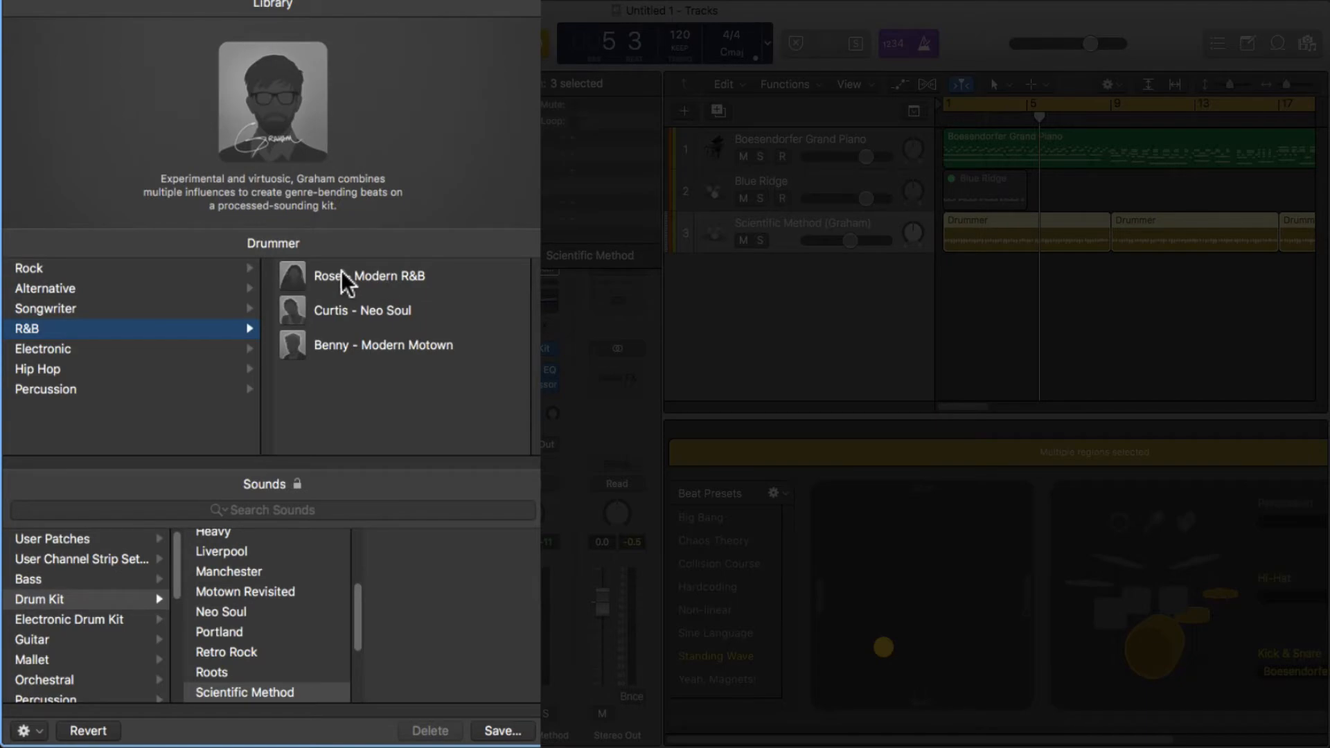
mouse_move(336, 272)
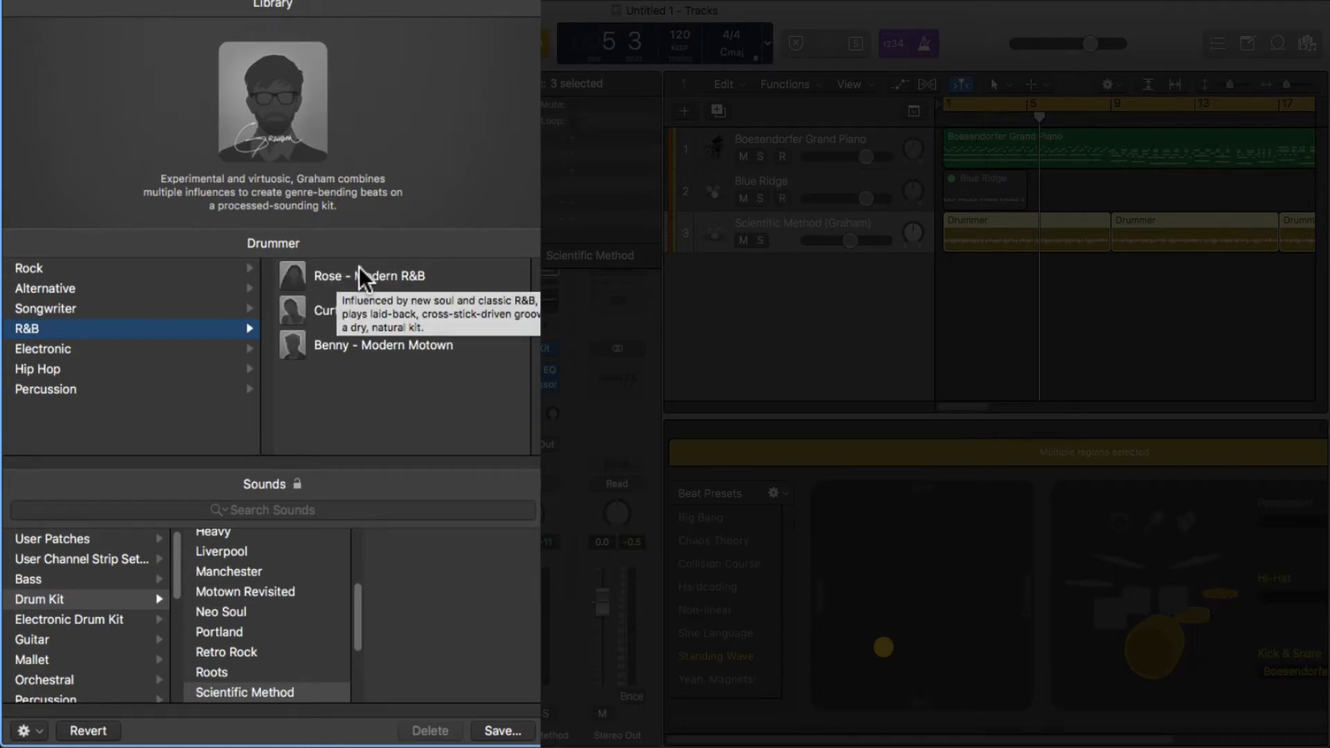
left_click(361, 275)
left_click(682, 303)
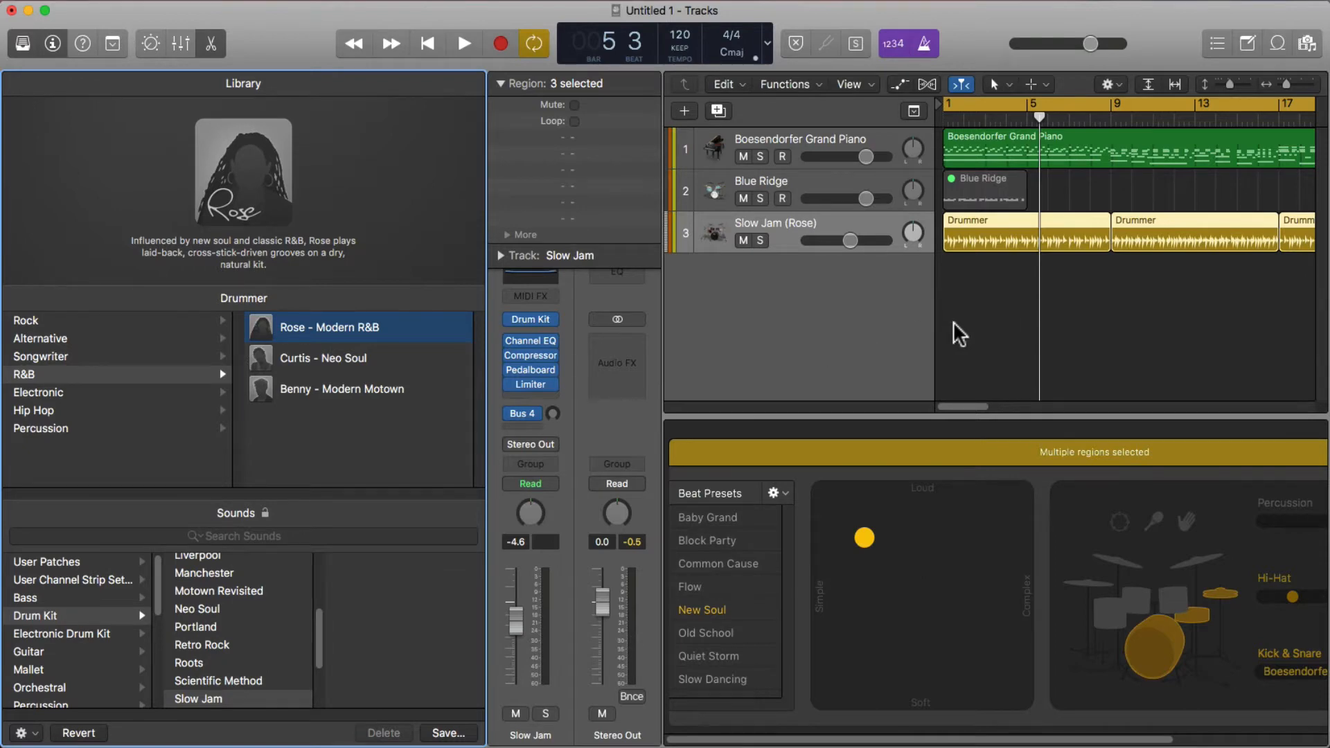
Step: Play the song and audition Rose's Baby Grand and Block Party beat presets on the selected Drummer regions
key("space")
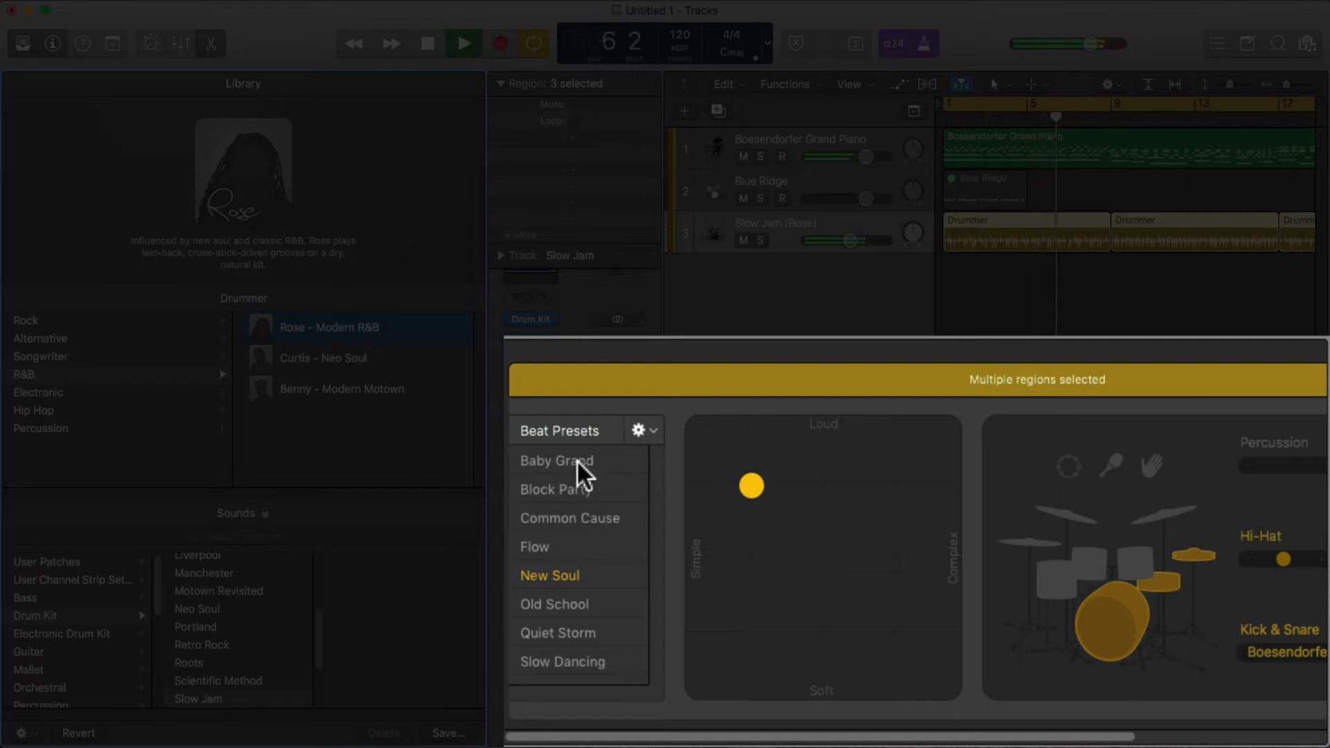
left_click(539, 458)
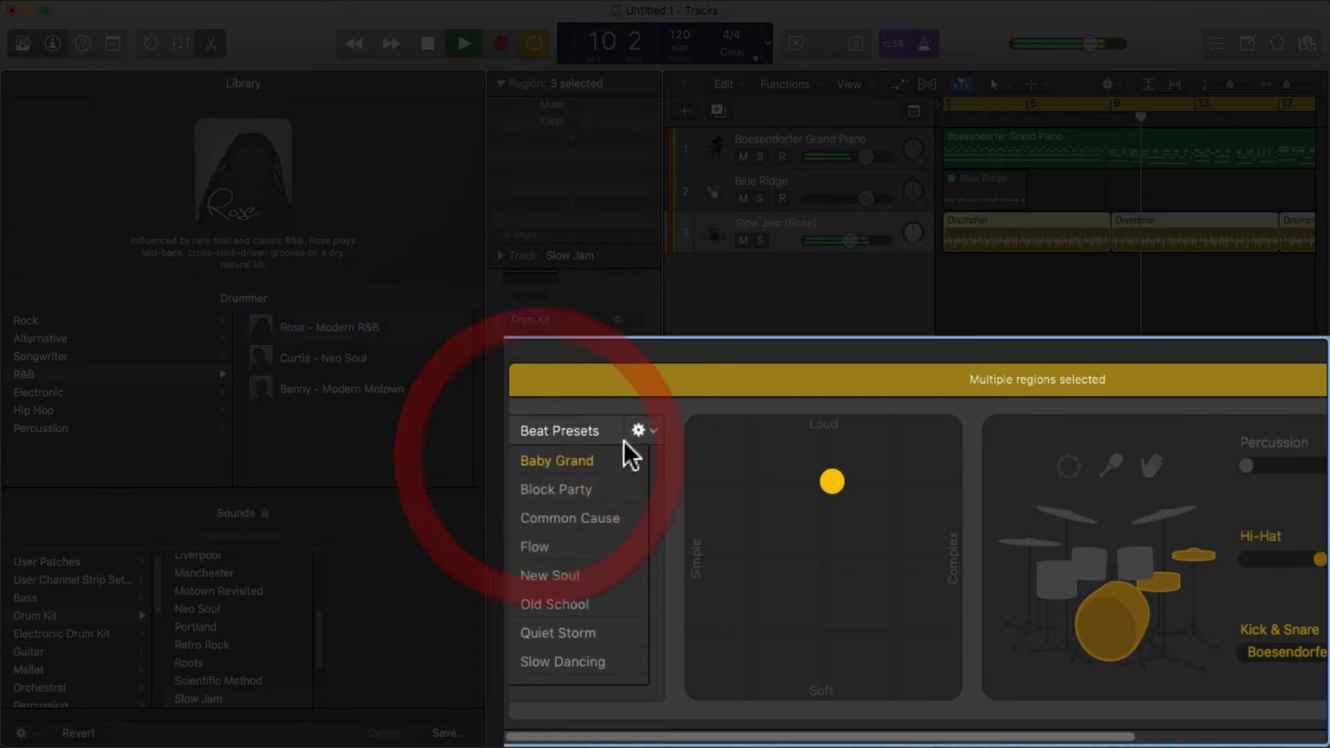
left_click(572, 489)
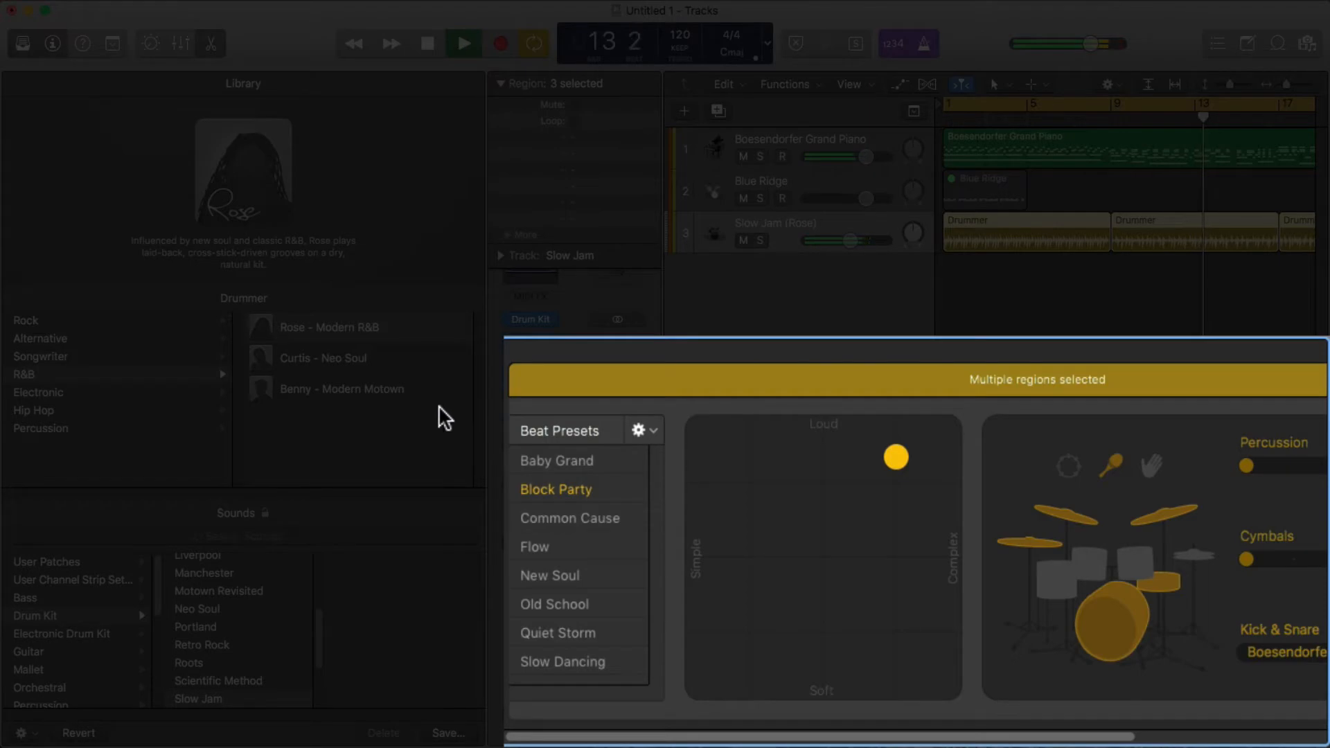
key("space")
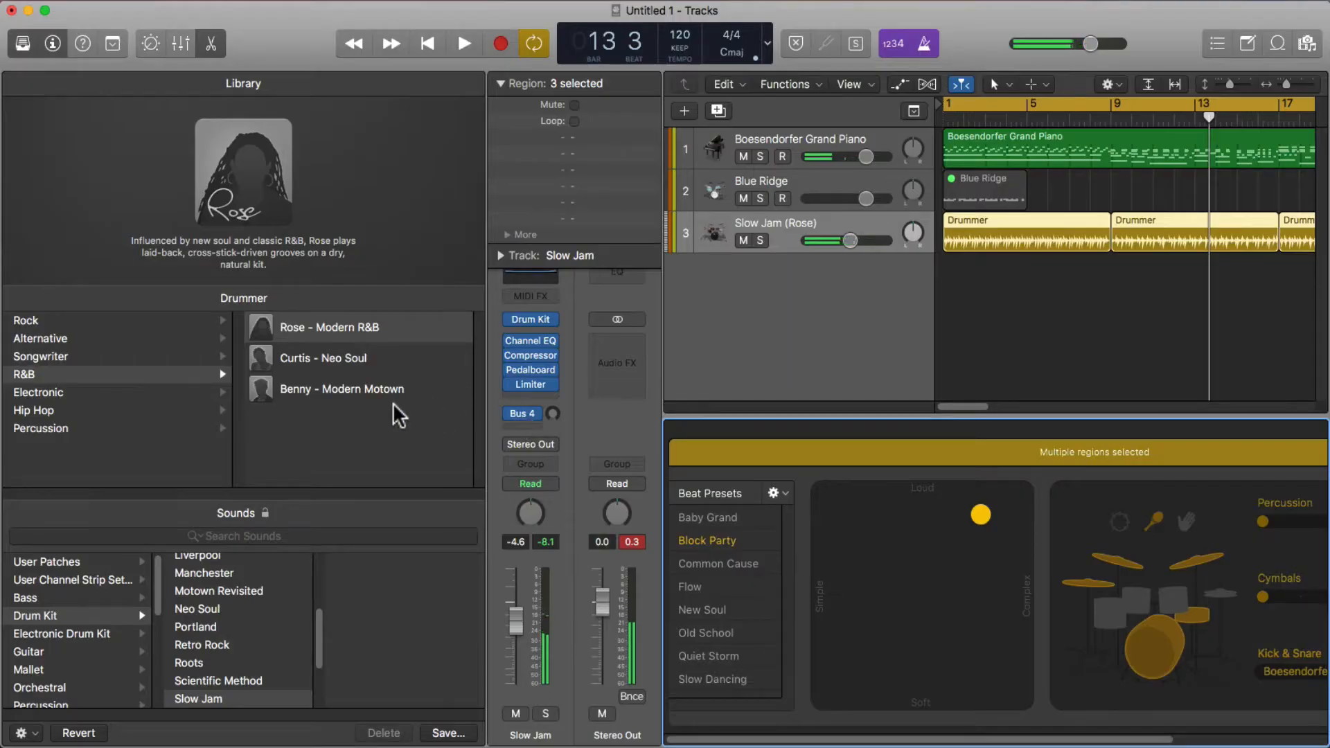
Step: Change the drummer to Benny - Modern Motown and audition the Funky Bros. beat preset
left_click(336, 392)
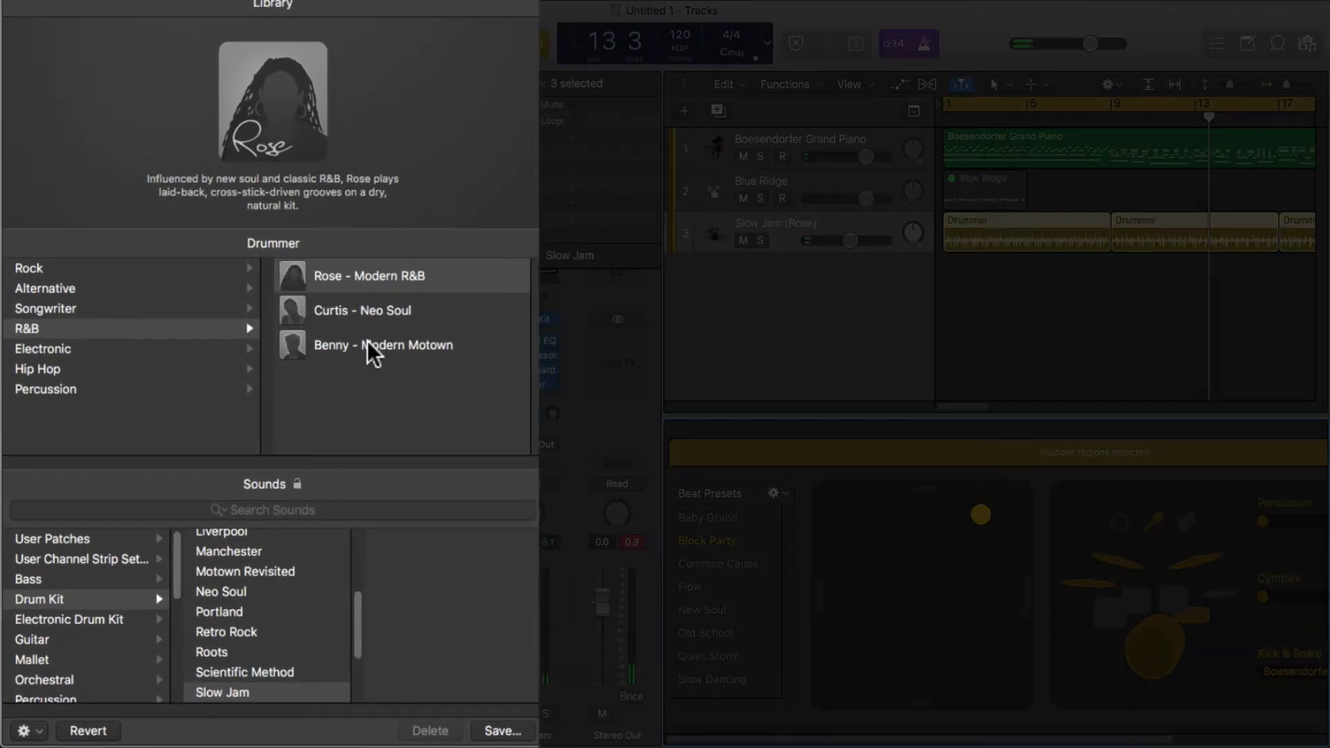
left_click(793, 310)
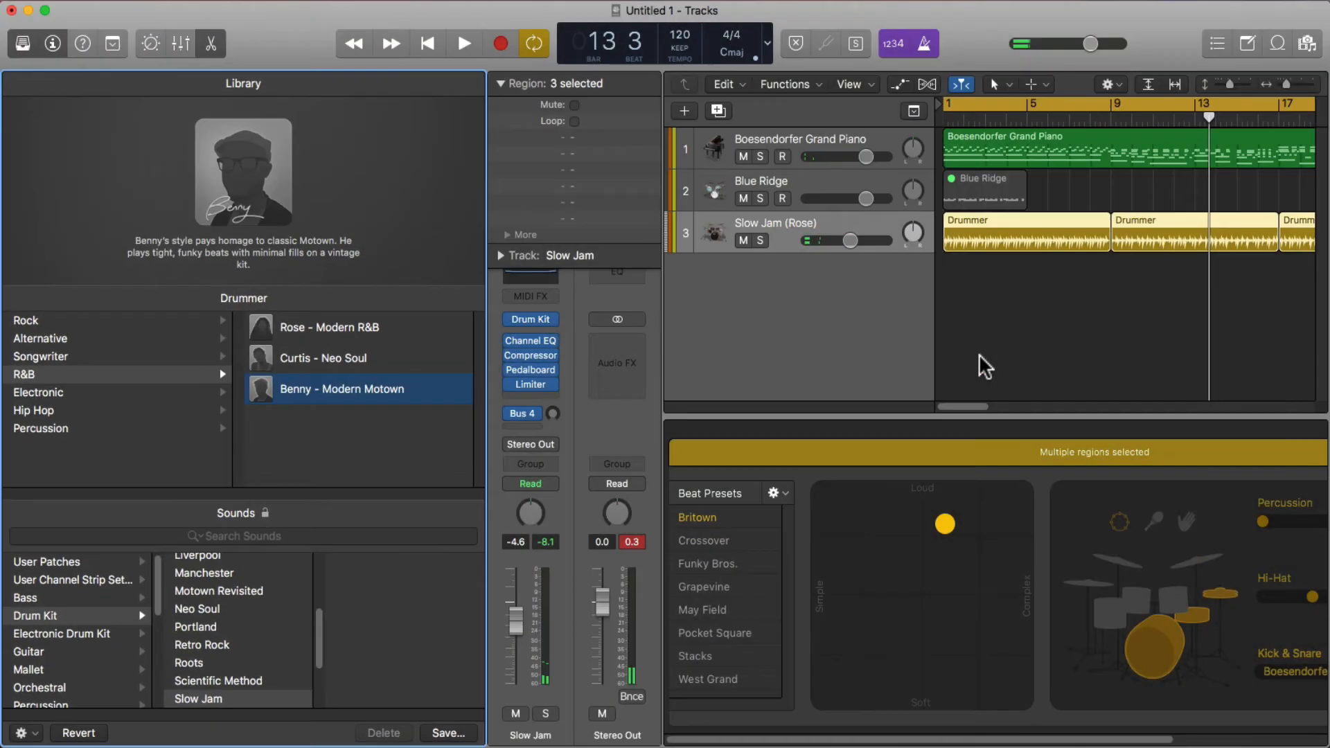
key("space")
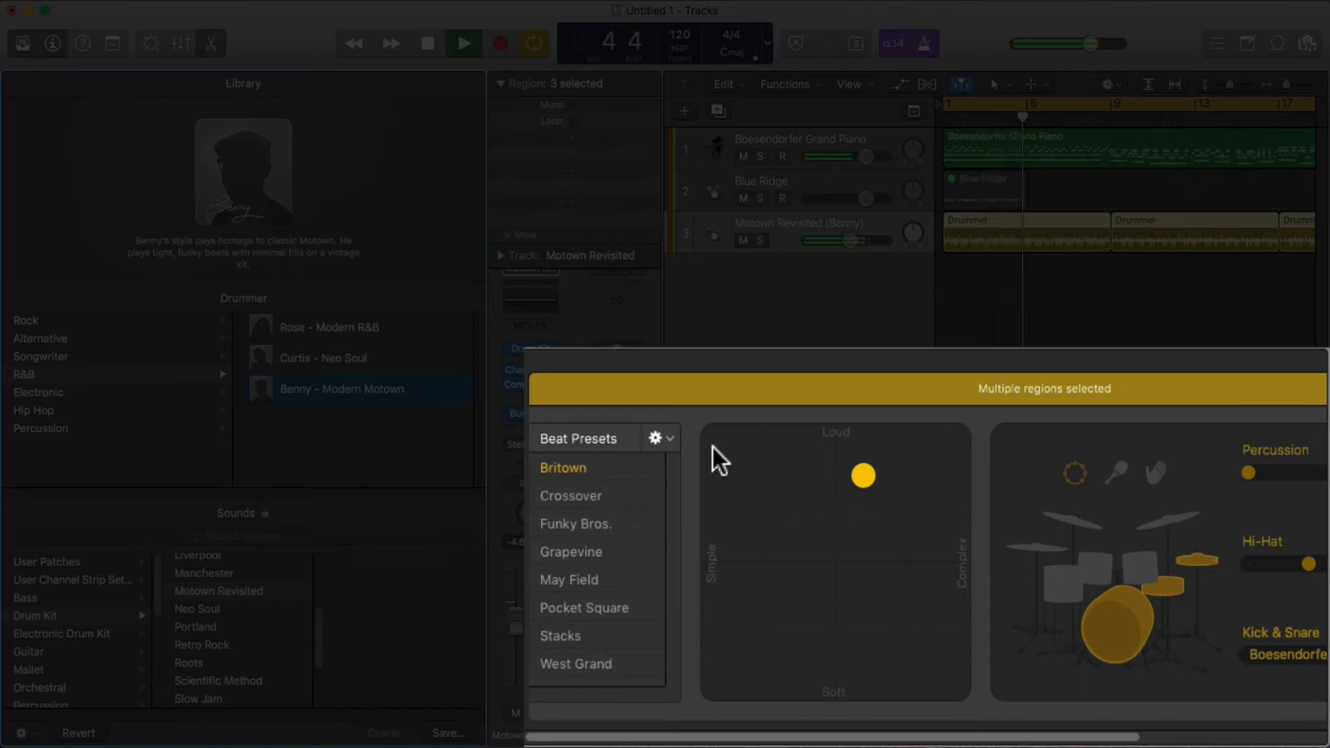
left_click(591, 523)
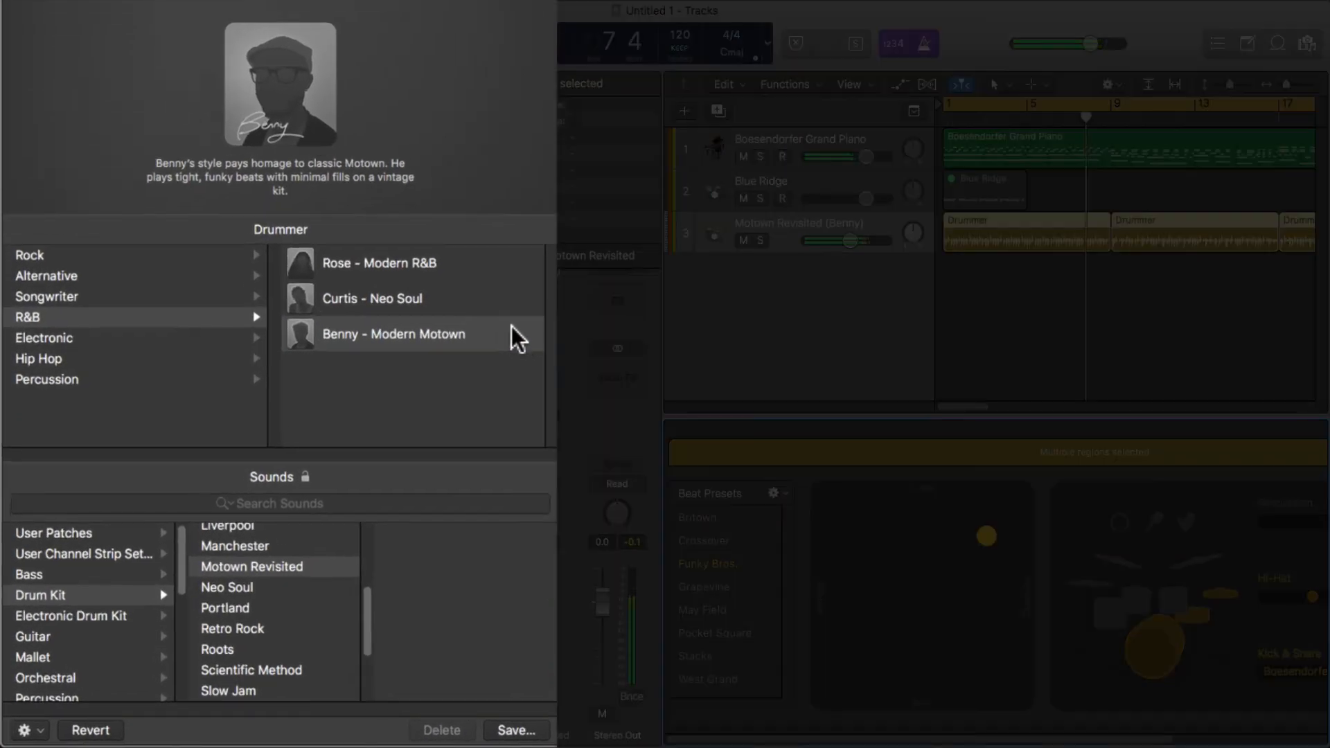
Step: Change the Drummer track to Dez - Trap from the Hip Hop category, accepting the replacement of the region settings
left_click(61, 360)
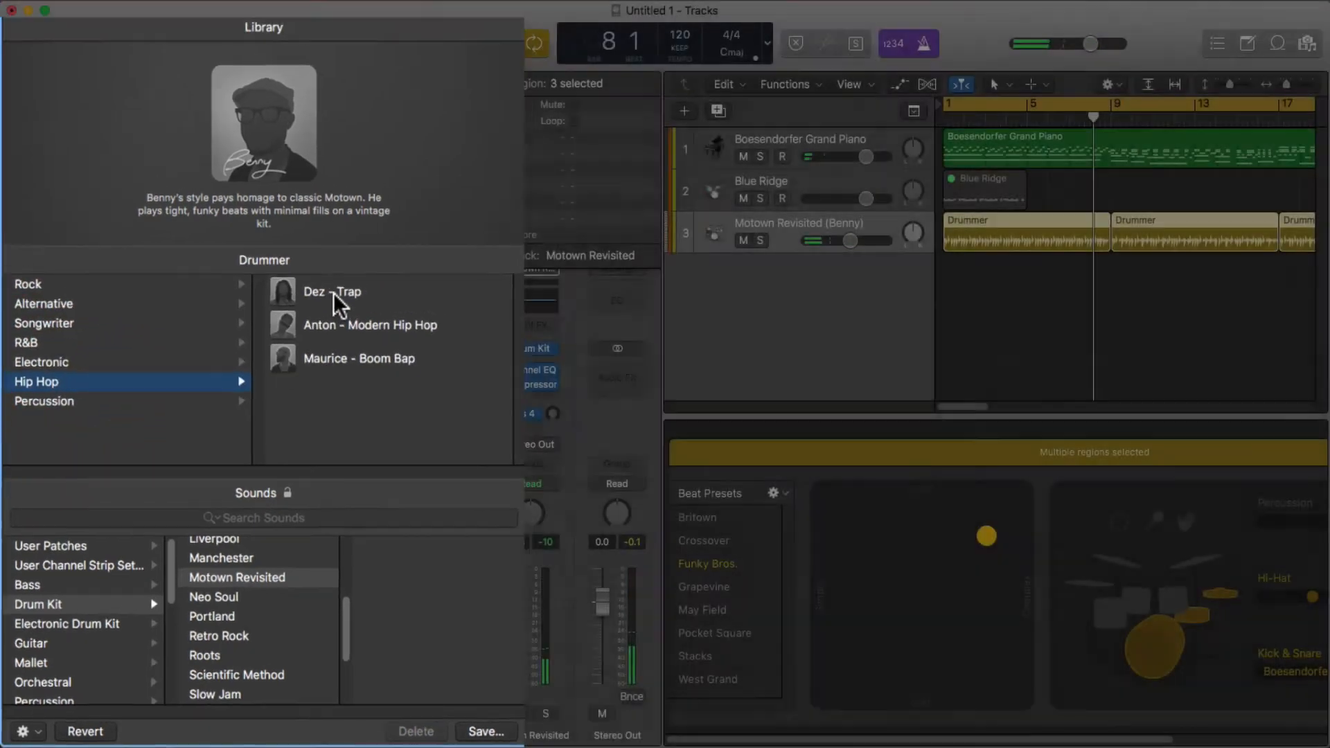
left_click(334, 293)
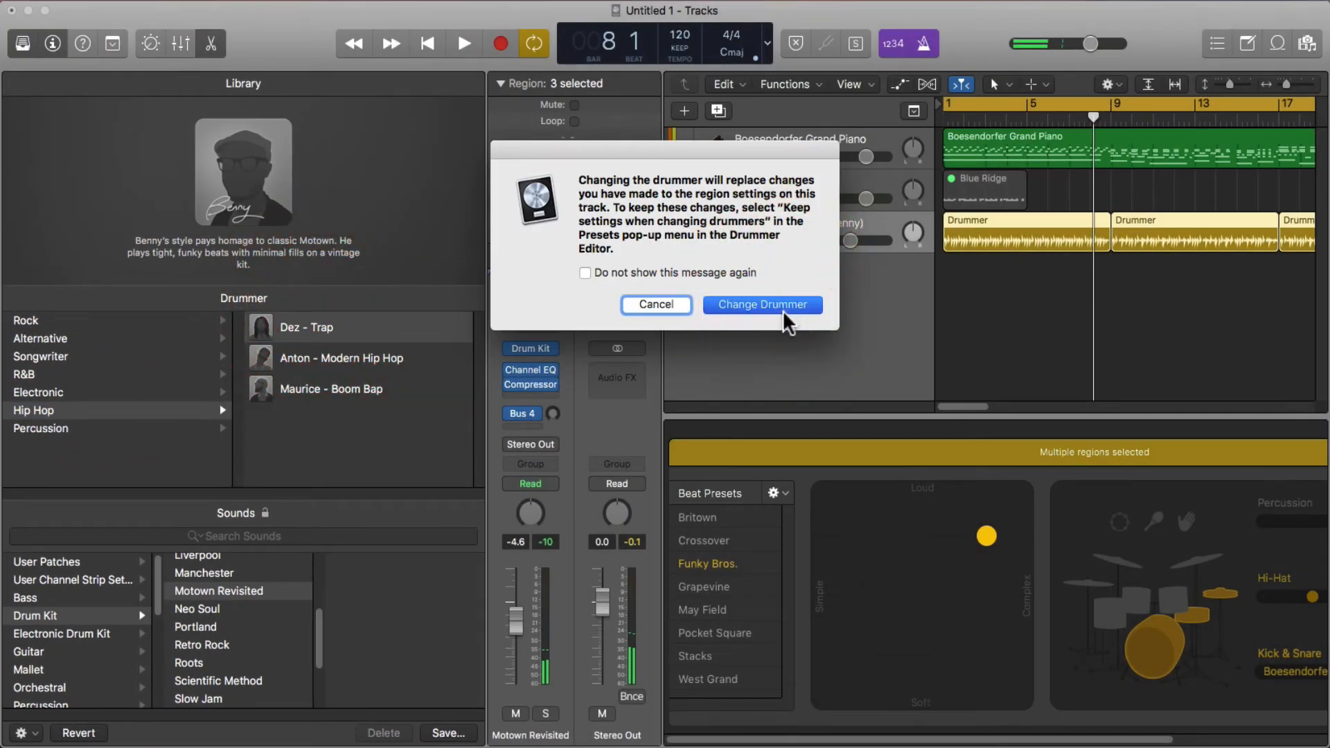
left_click(786, 320)
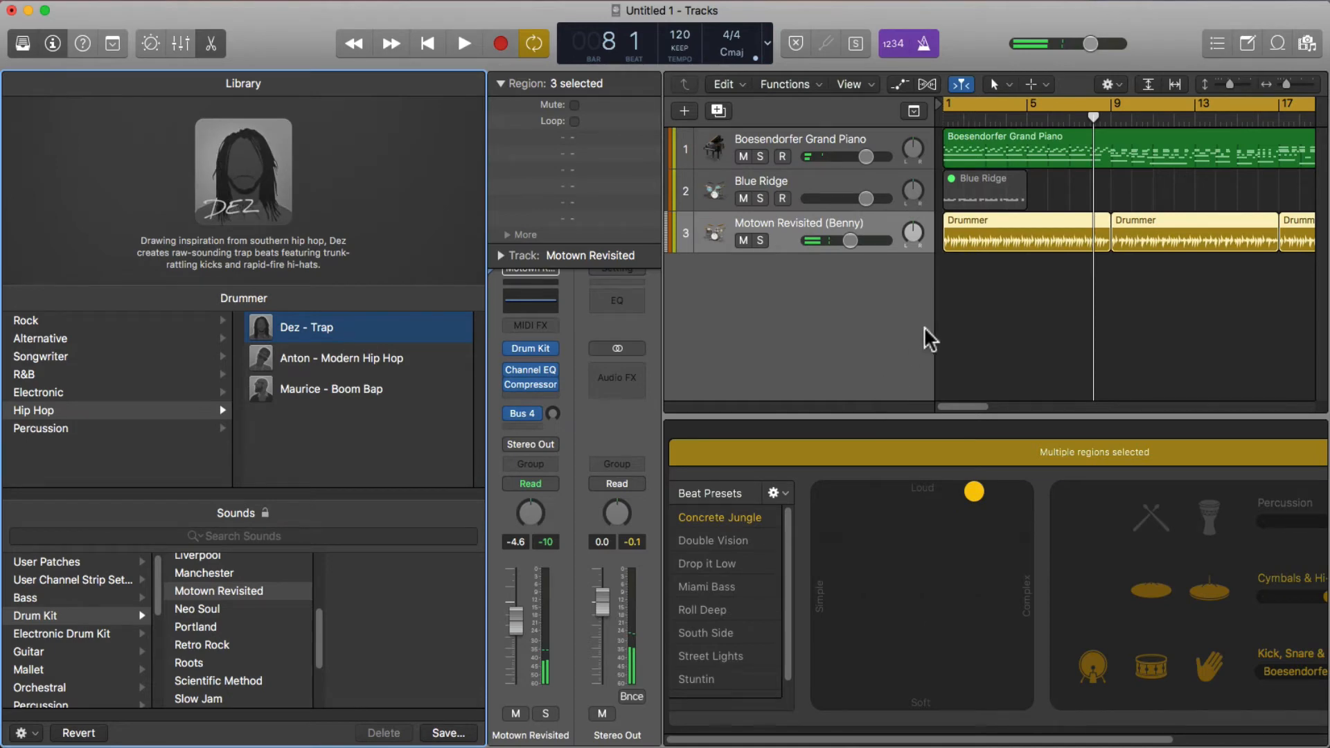
Step: Play the song with Dez and audition beat presets including Double Vision, ending on Street Lights
key("space")
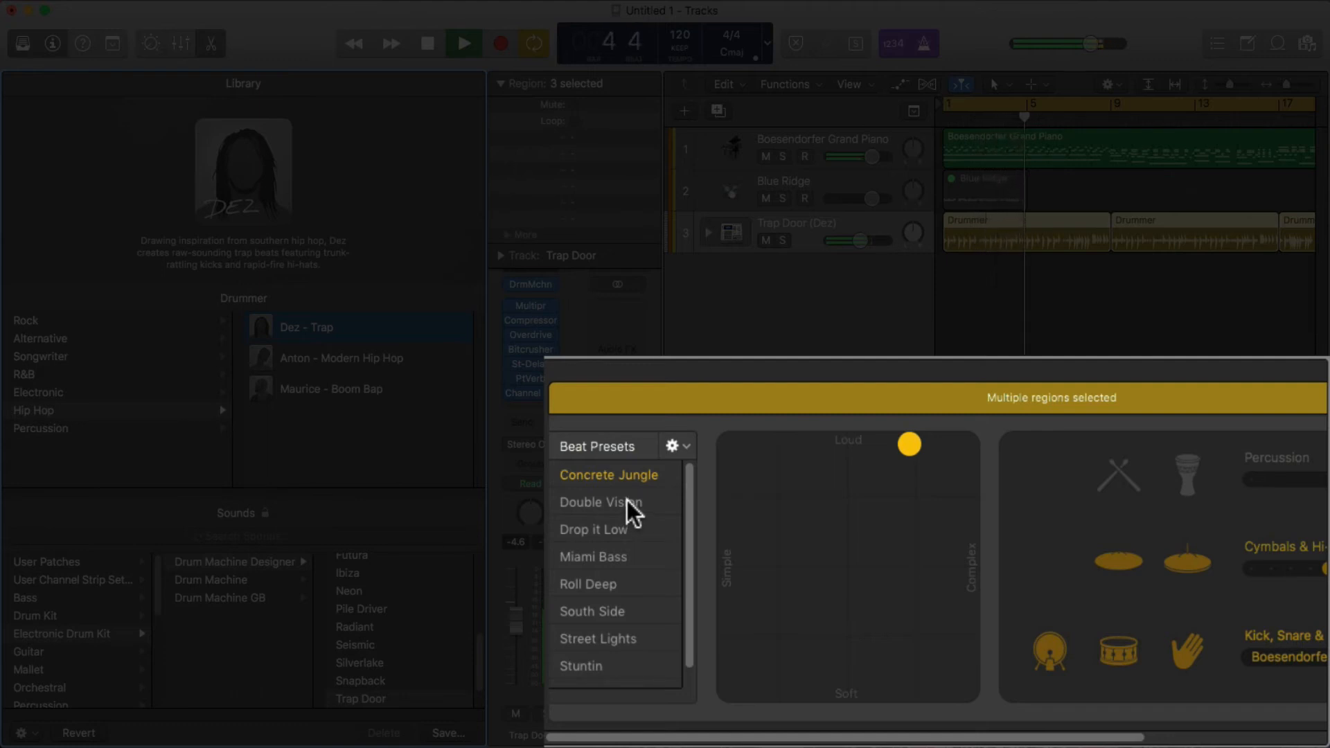
left_click(626, 501)
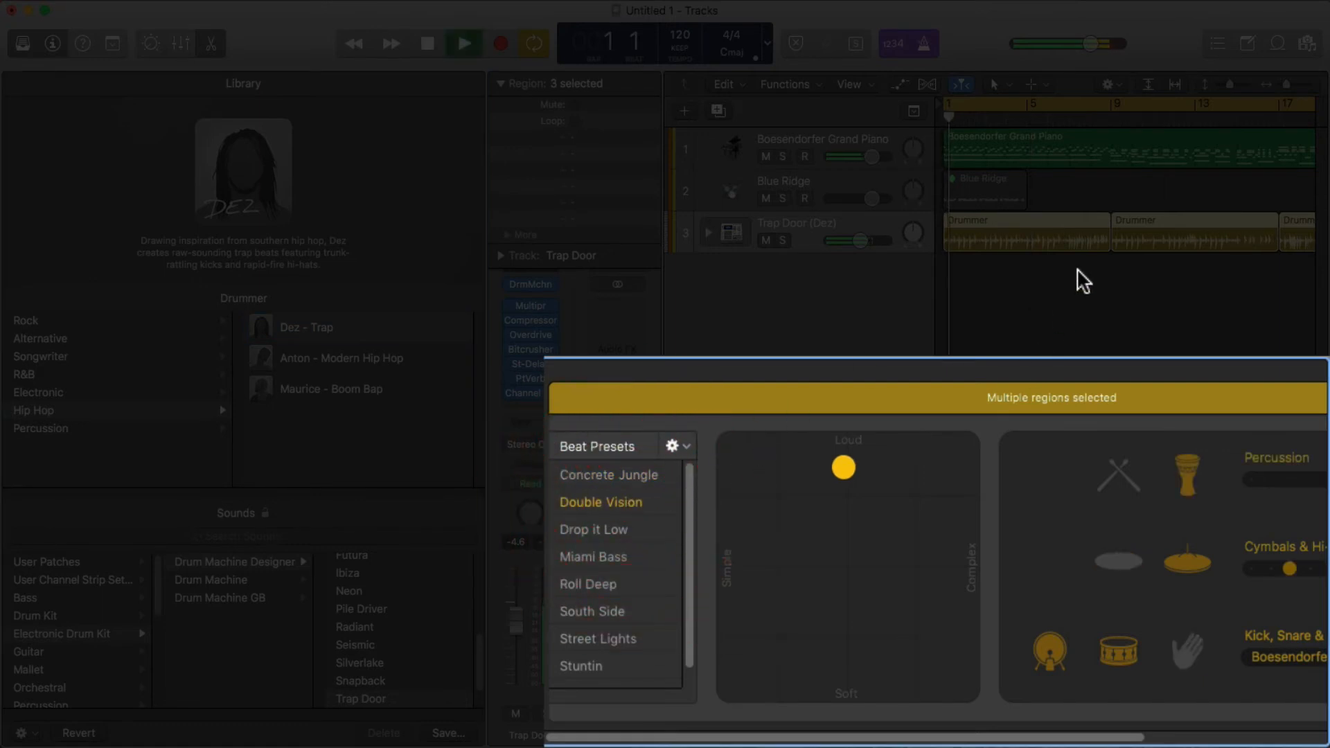
left_click(645, 528)
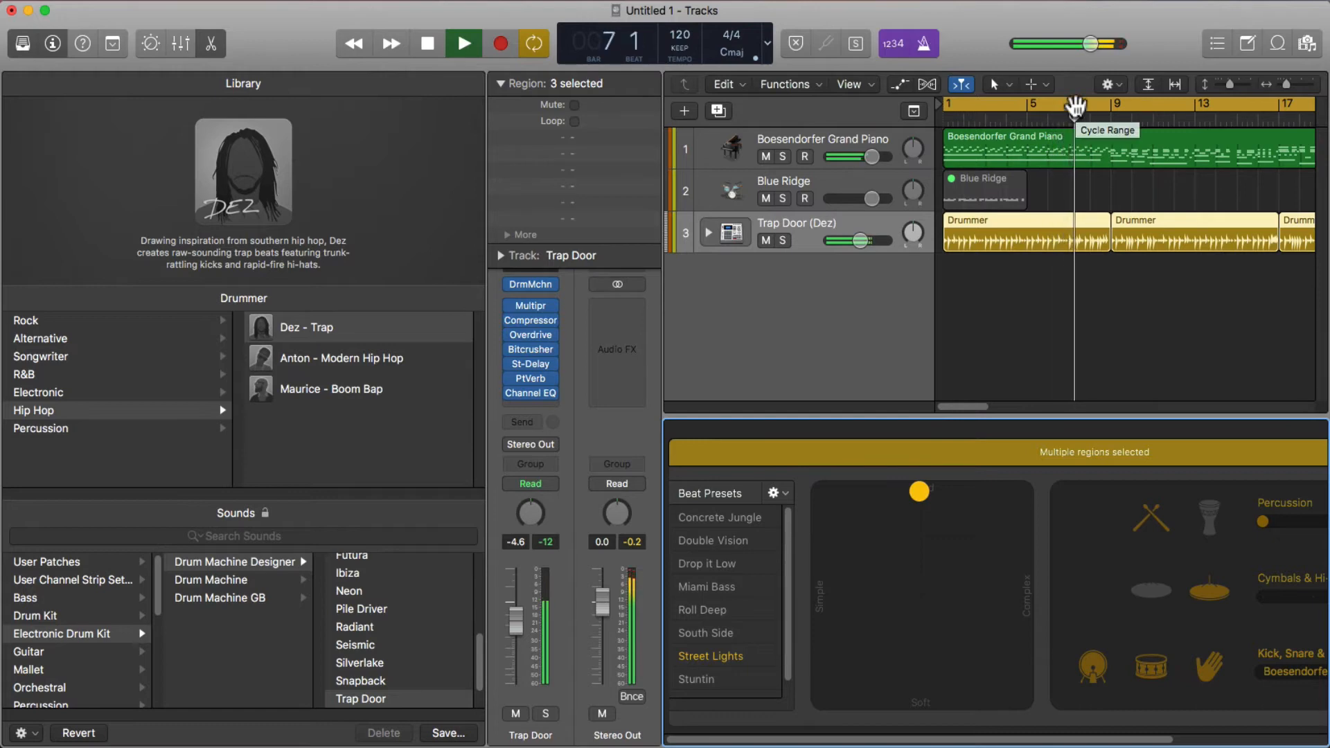
Step: Turn off cycle playback and listen to the trap beat into bar 9 before stopping
left_click(1074, 104)
scroll(1118, 167, "right", 2)
scroll(1118, 167, "left", 2)
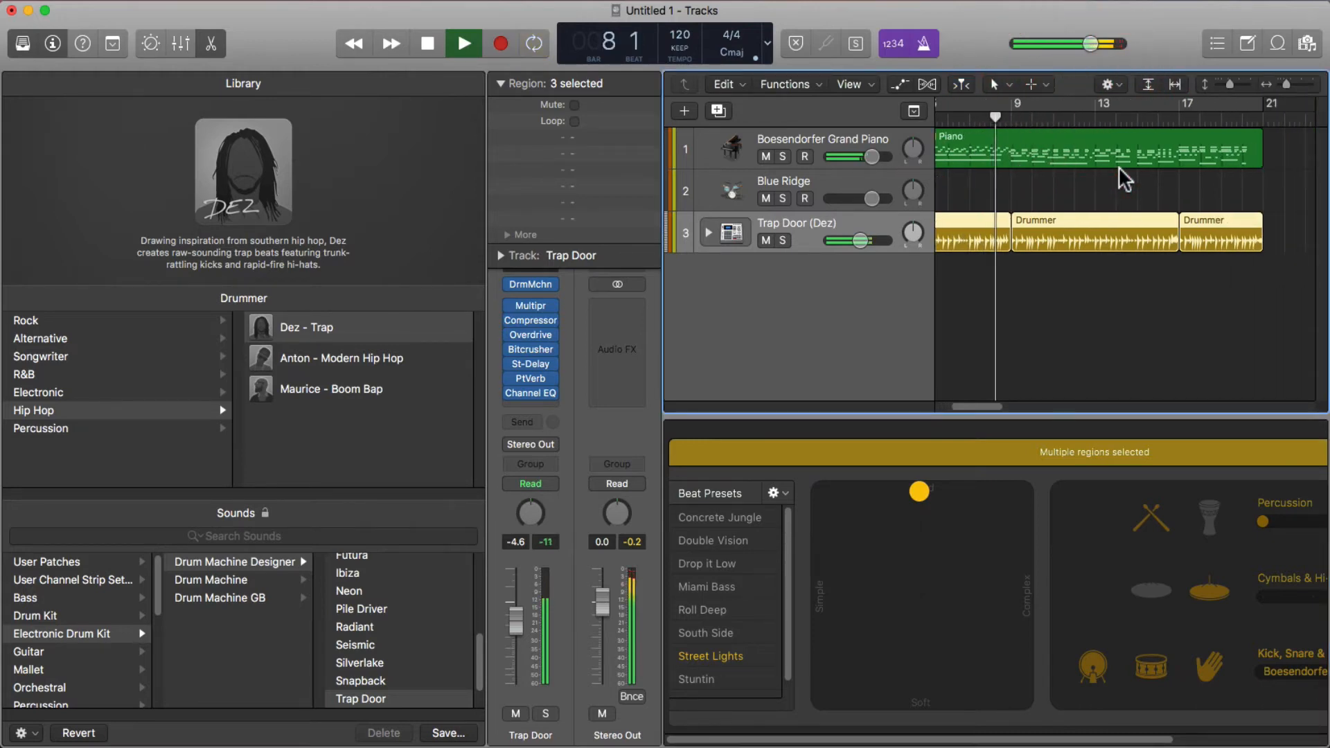
scroll(1120, 169, "right", 2)
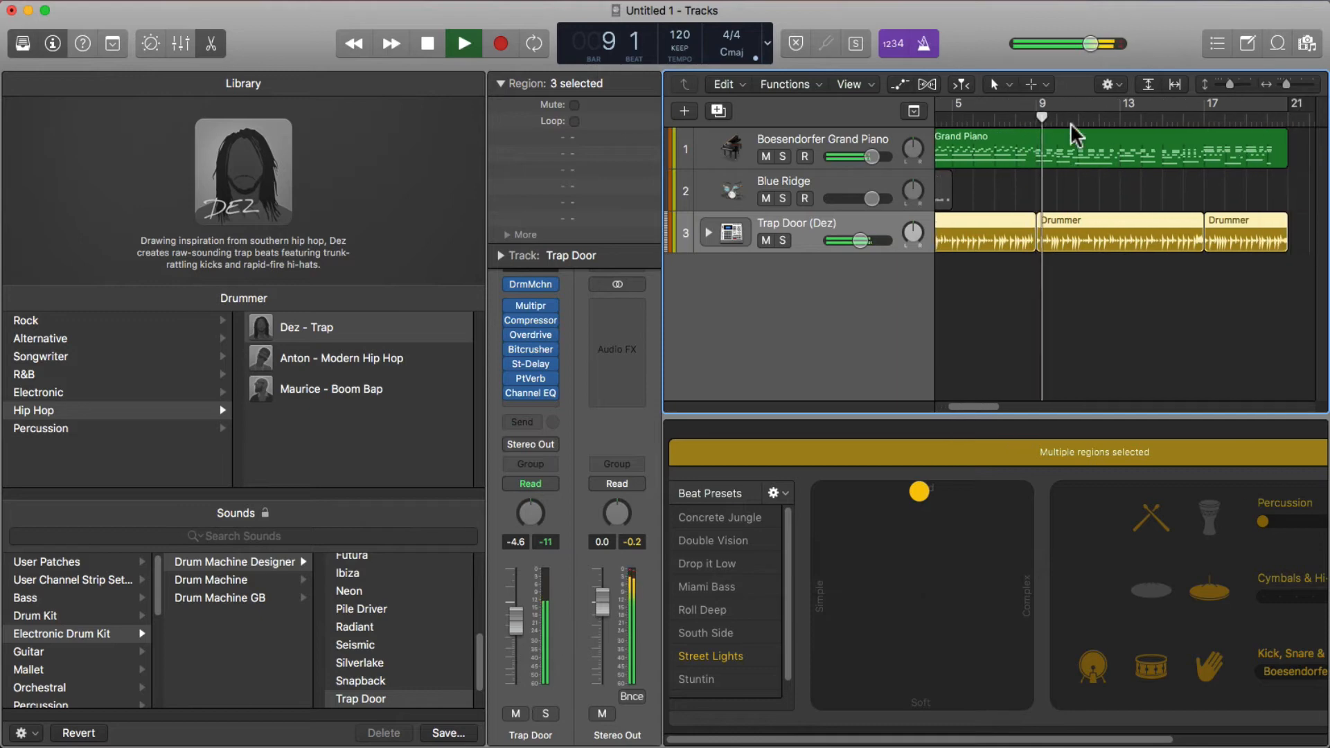
key("space")
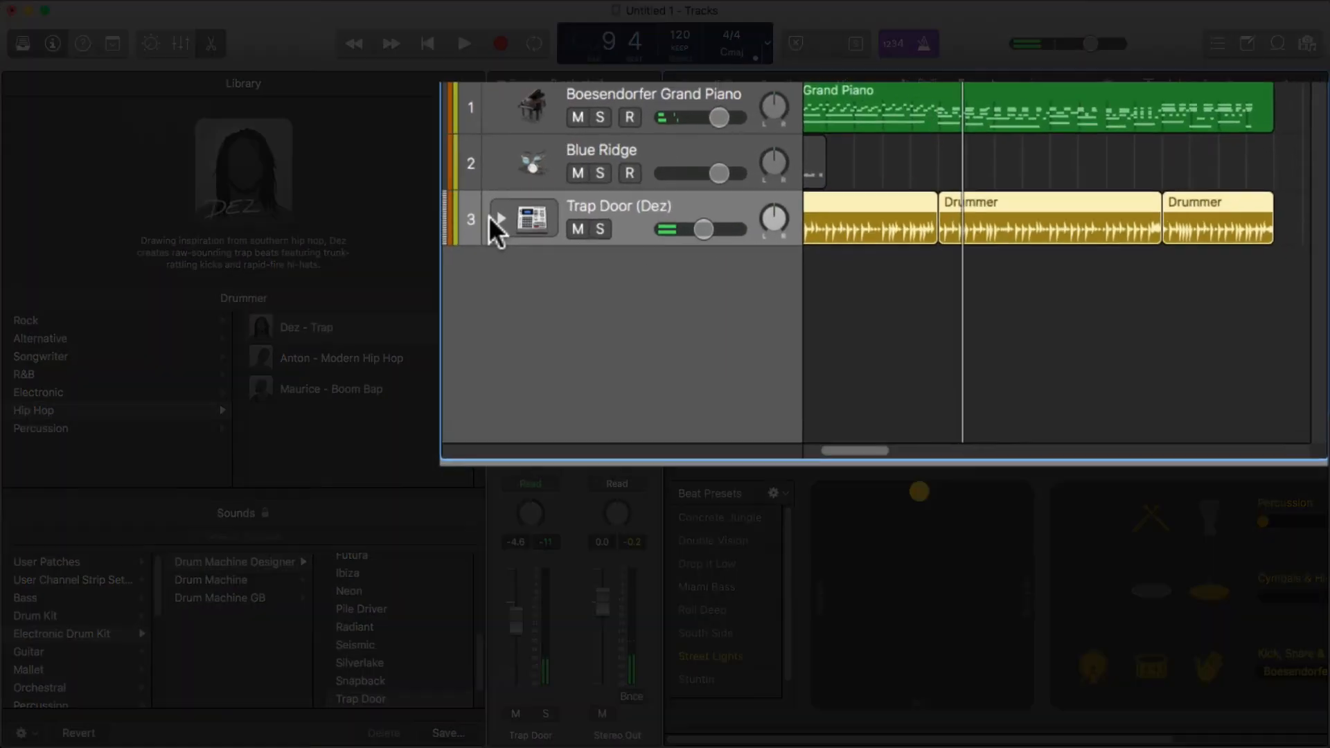
Step: Expand the Trap Door (Dez) track stack to show its individual kit-piece tracks
left_click(708, 232)
left_click(493, 219)
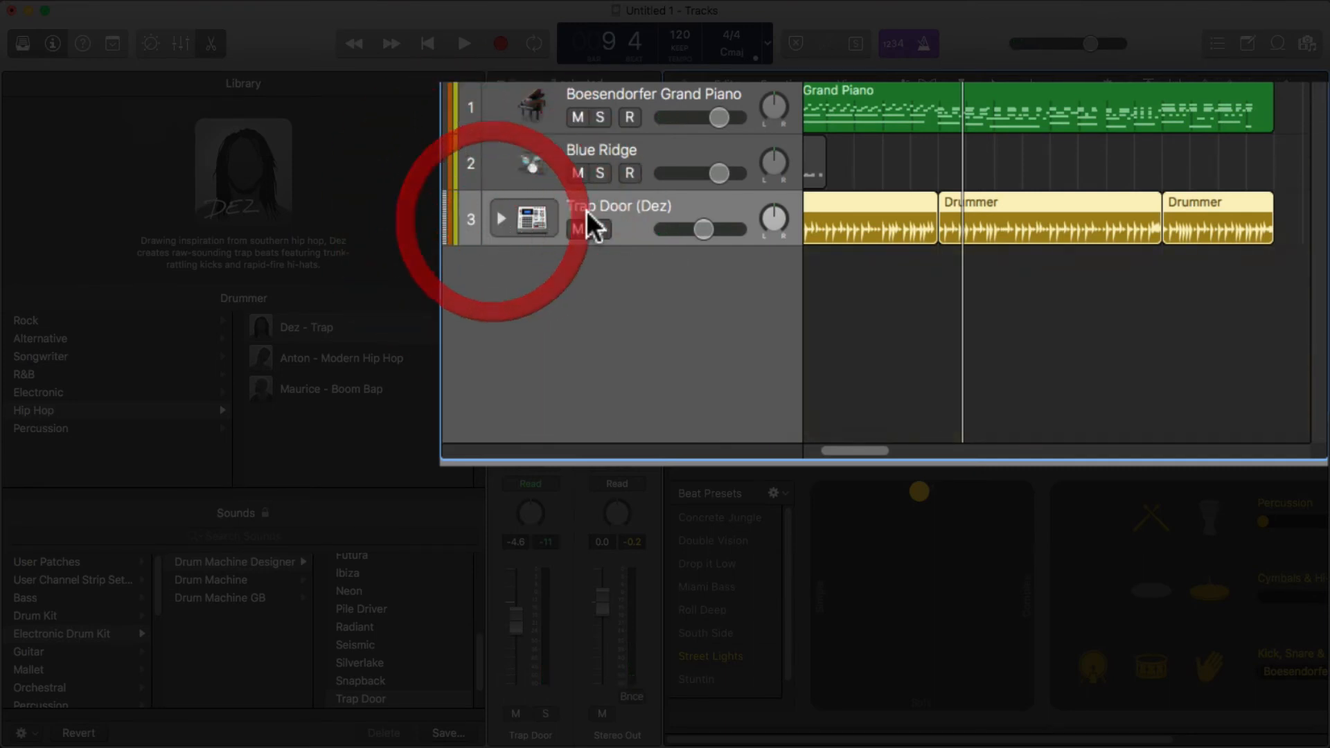
left_click(501, 218)
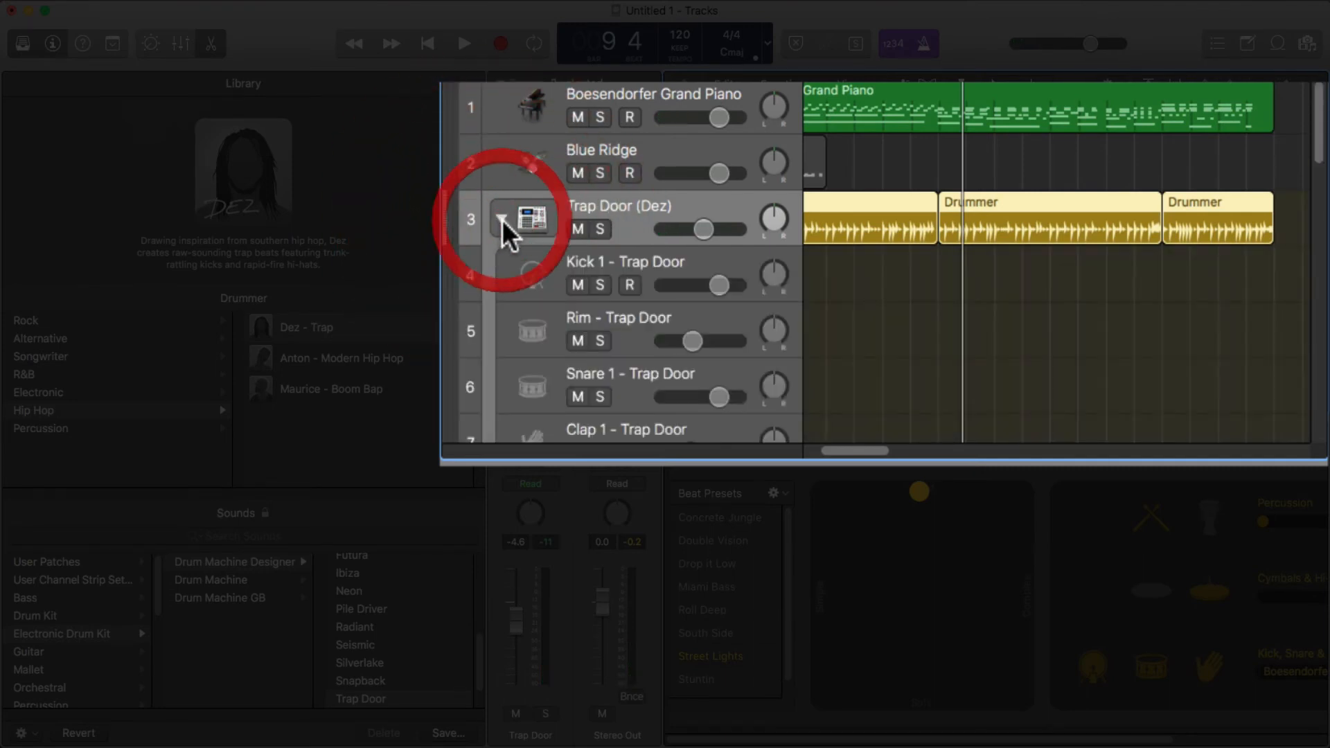
scroll(679, 260, "down", 3)
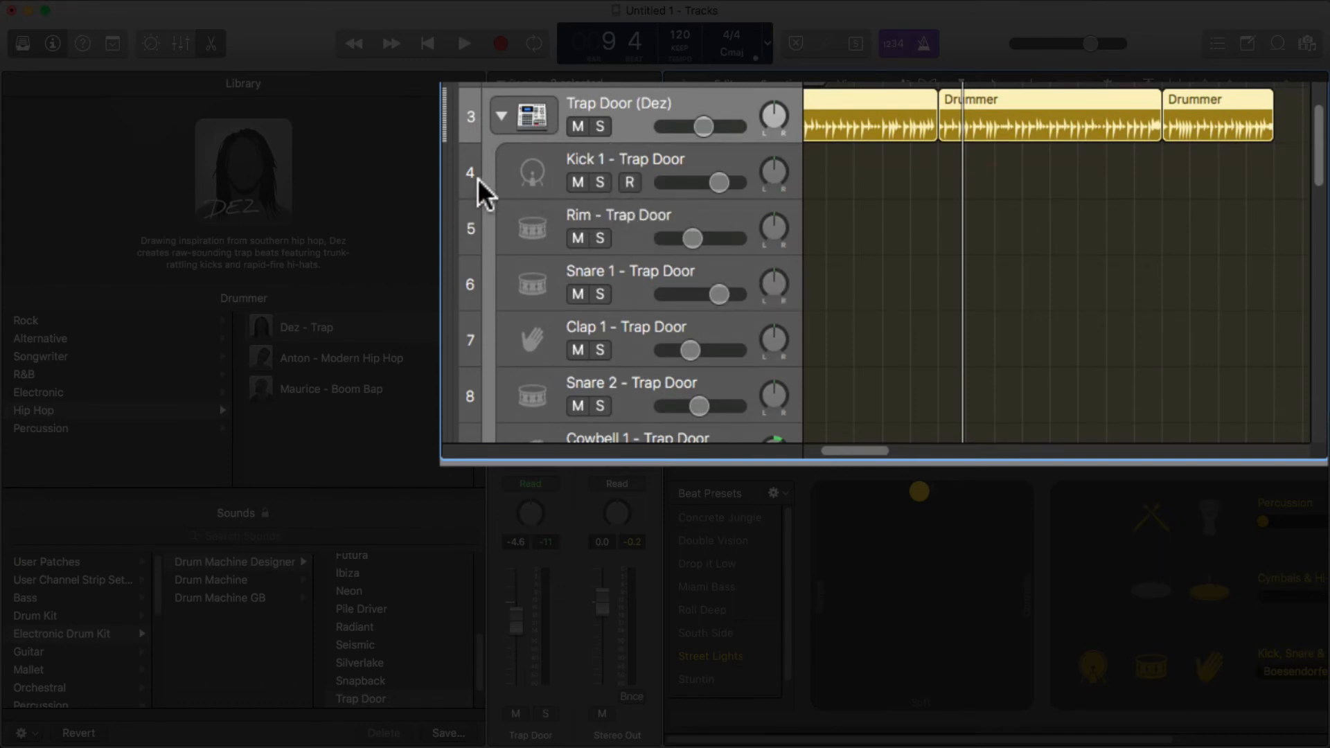
Step: Select the Kick 1 - Trap Door track, look through the remaining kit-piece tracks and open the Mixer
left_click(584, 156)
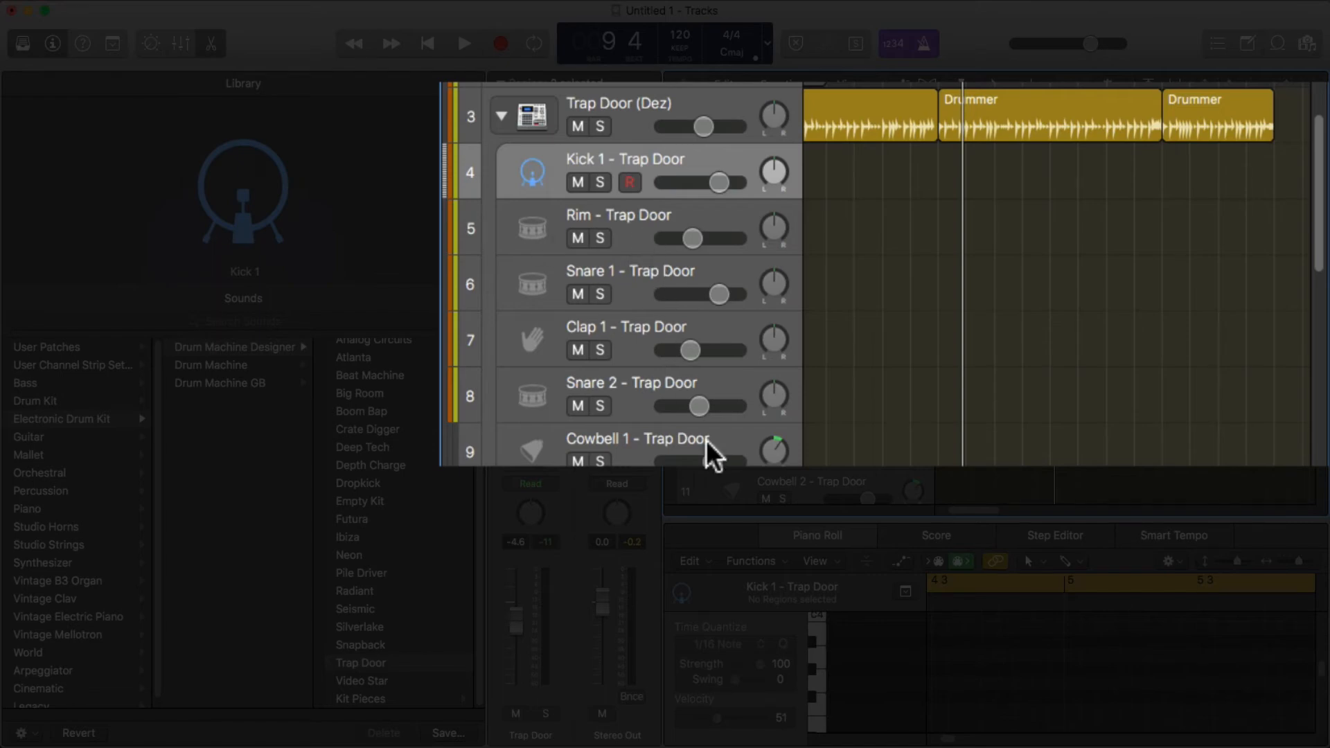
scroll(705, 439, "down", 10)
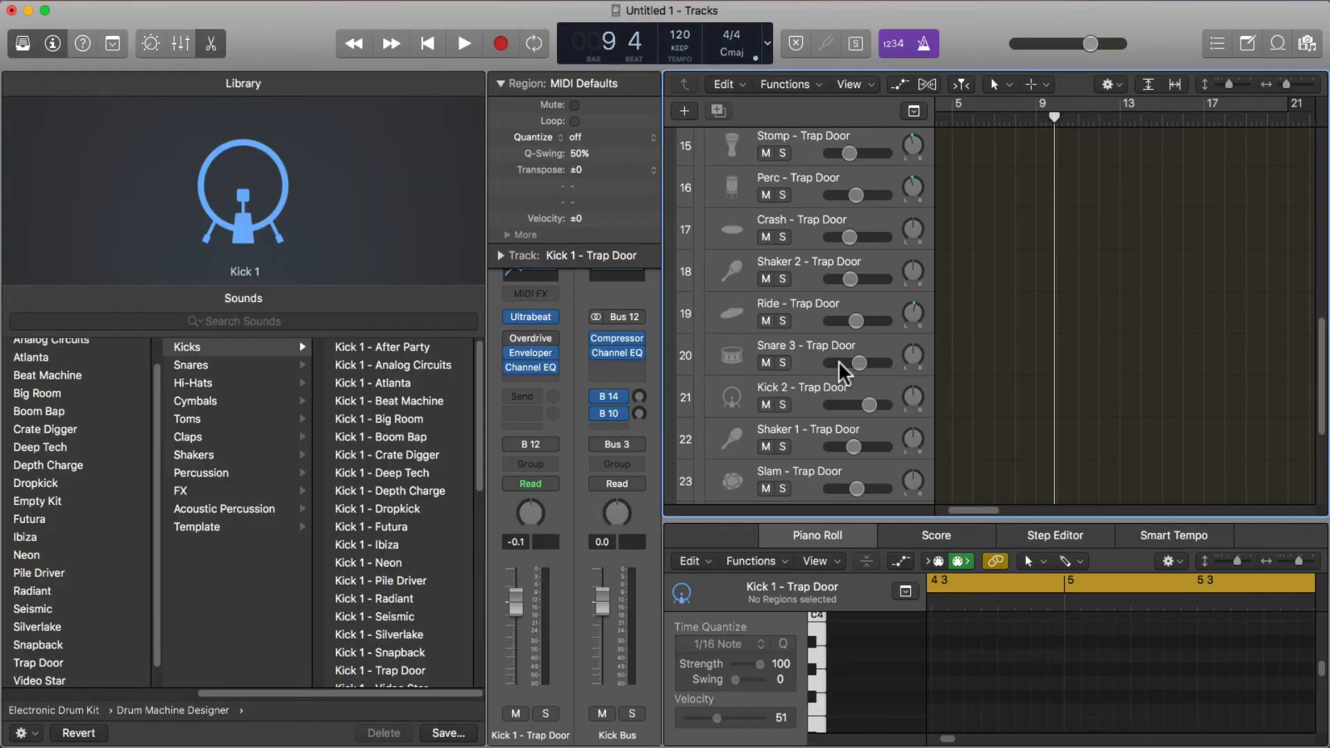
key("super+2")
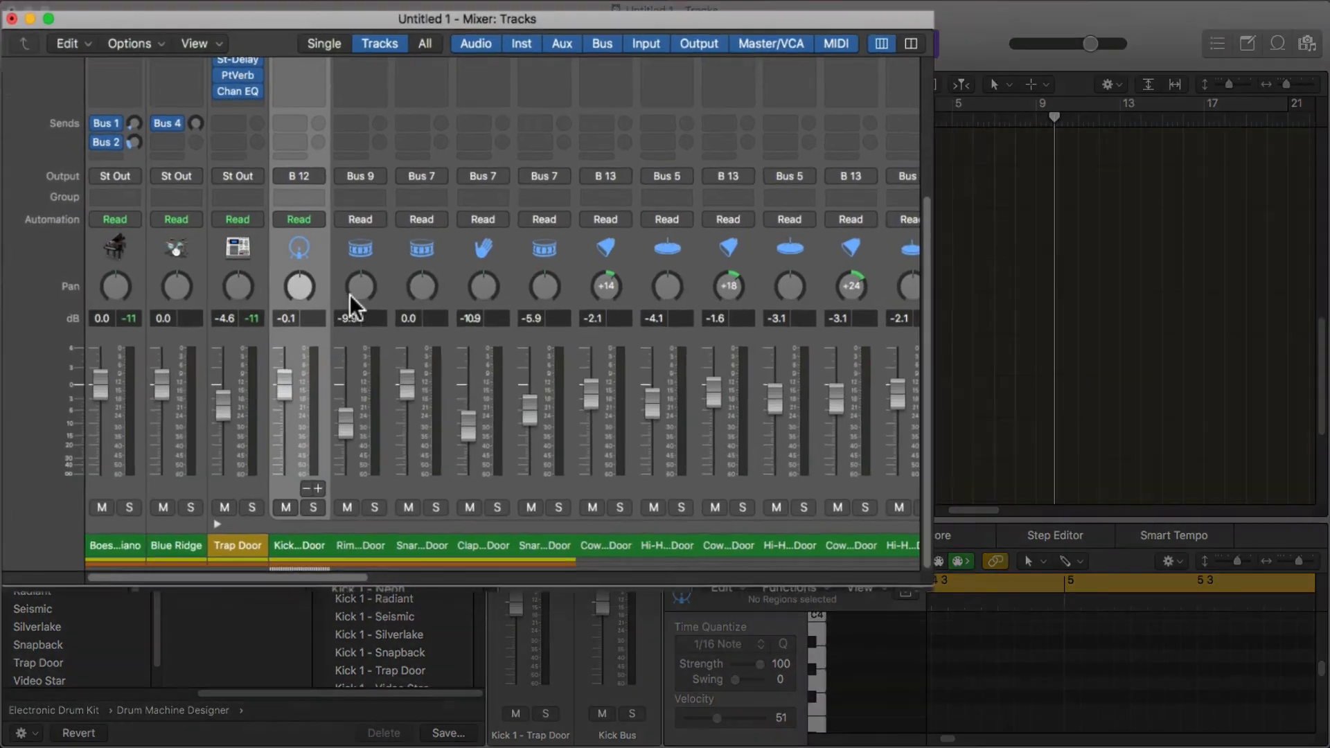
Step: Look over the kit-piece channel strips in the Mixer, from their effects and sends to their faders, and close the Mixer
scroll(497, 305, "up", 3)
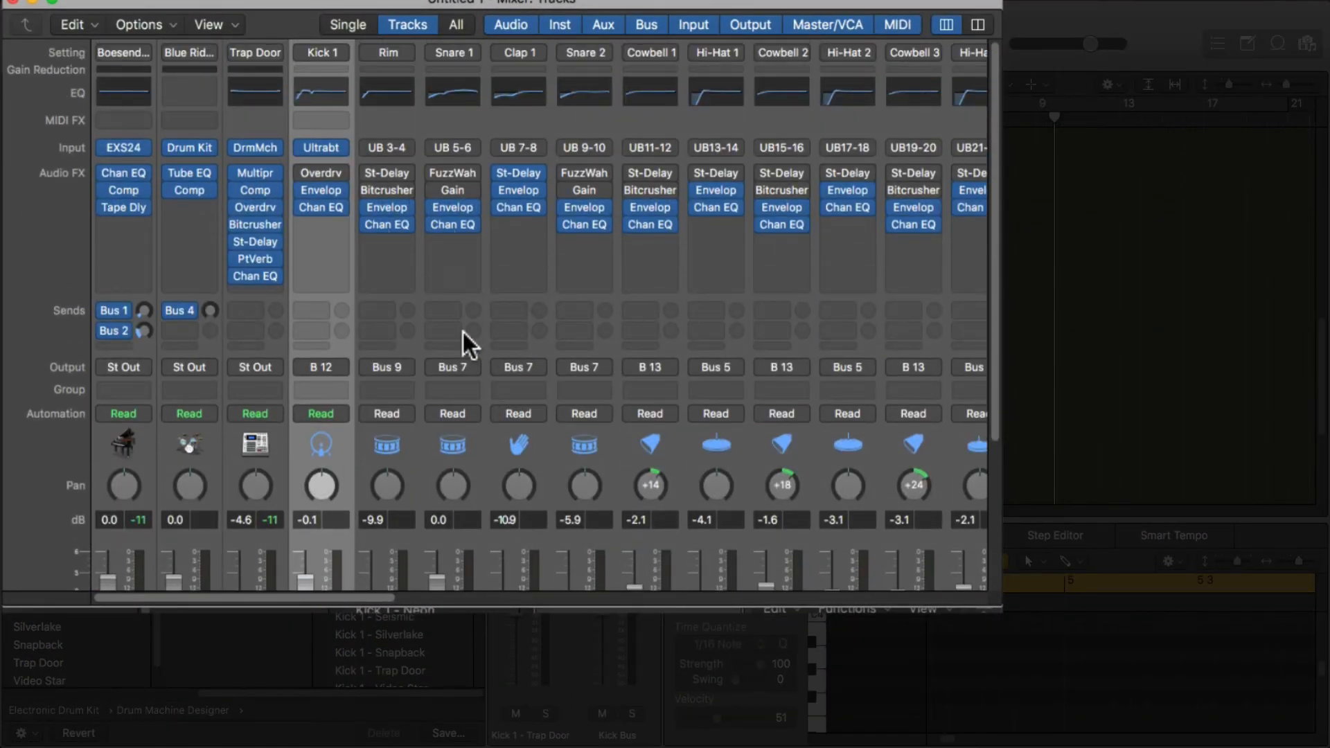
scroll(462, 331, "down", 5)
scroll(464, 338, "up", 3)
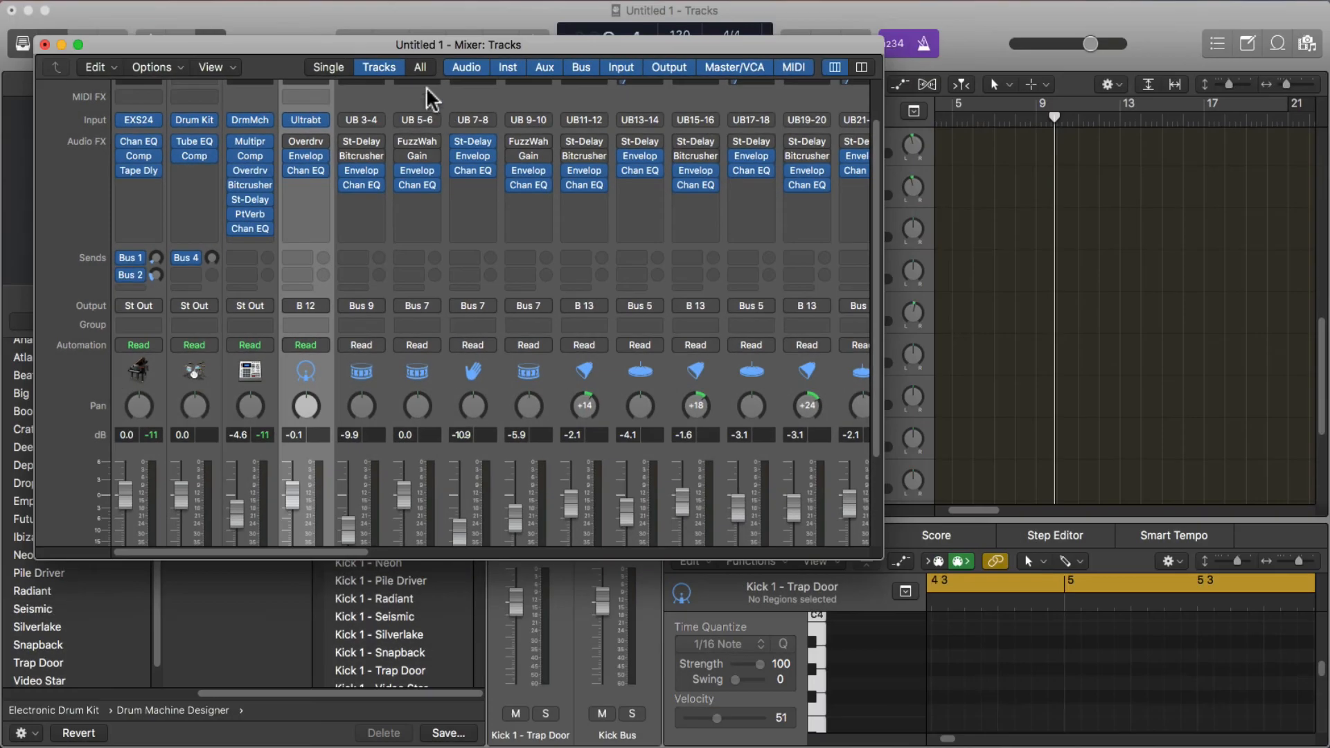
left_click(426, 21)
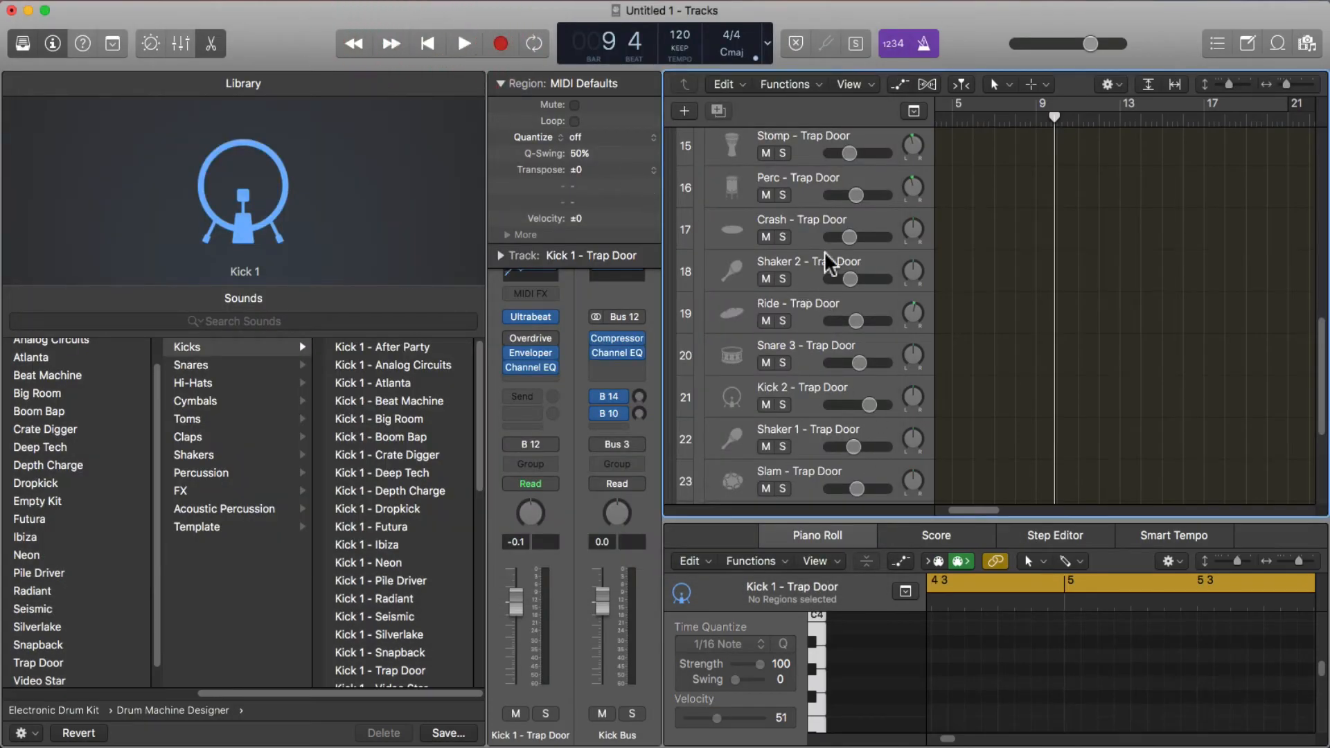
Step: Collapse the Trap Door (Dez) track stack so its kit-piece tracks are hidden
scroll(817, 229, "up", 3)
scroll(797, 197, "up", 12)
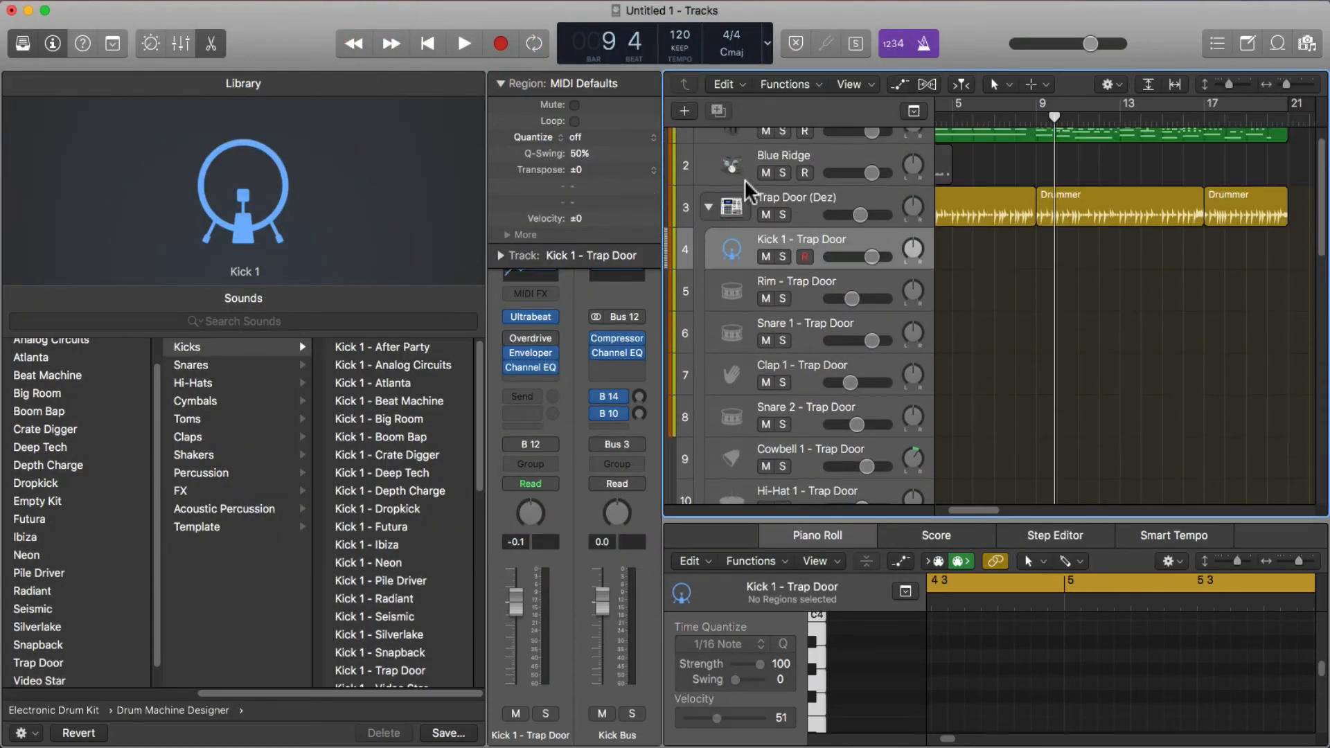
left_click(710, 208)
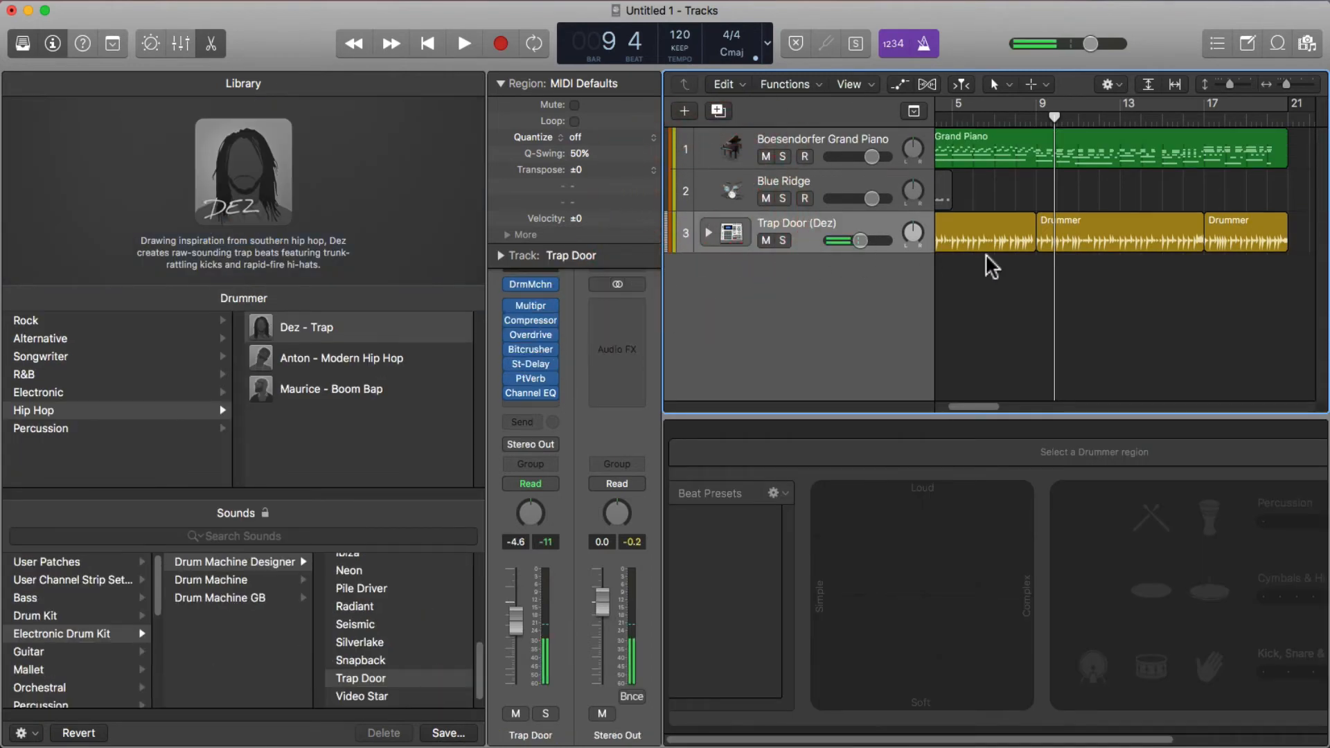
Step: Hide the editor, the inspector and the Library to give the Tracks area the full window
left_click(211, 45)
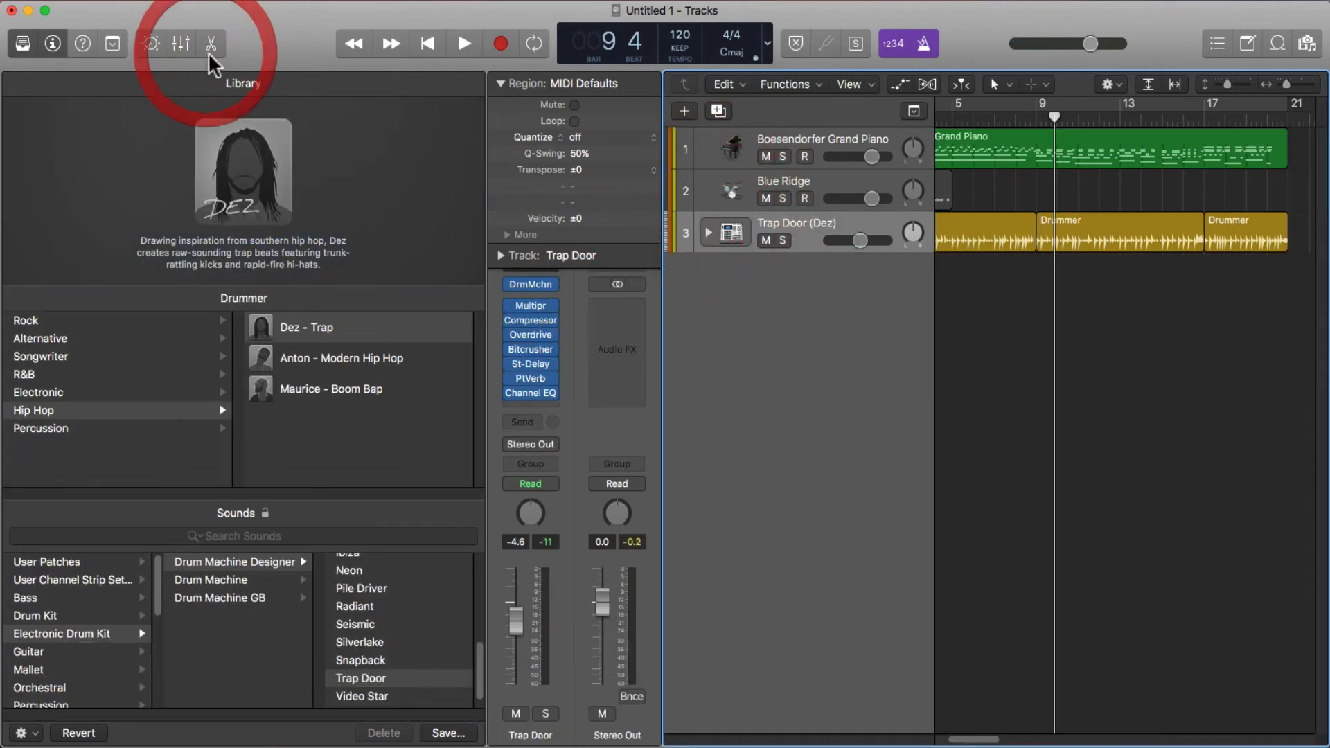
left_click(52, 43)
left_click(23, 43)
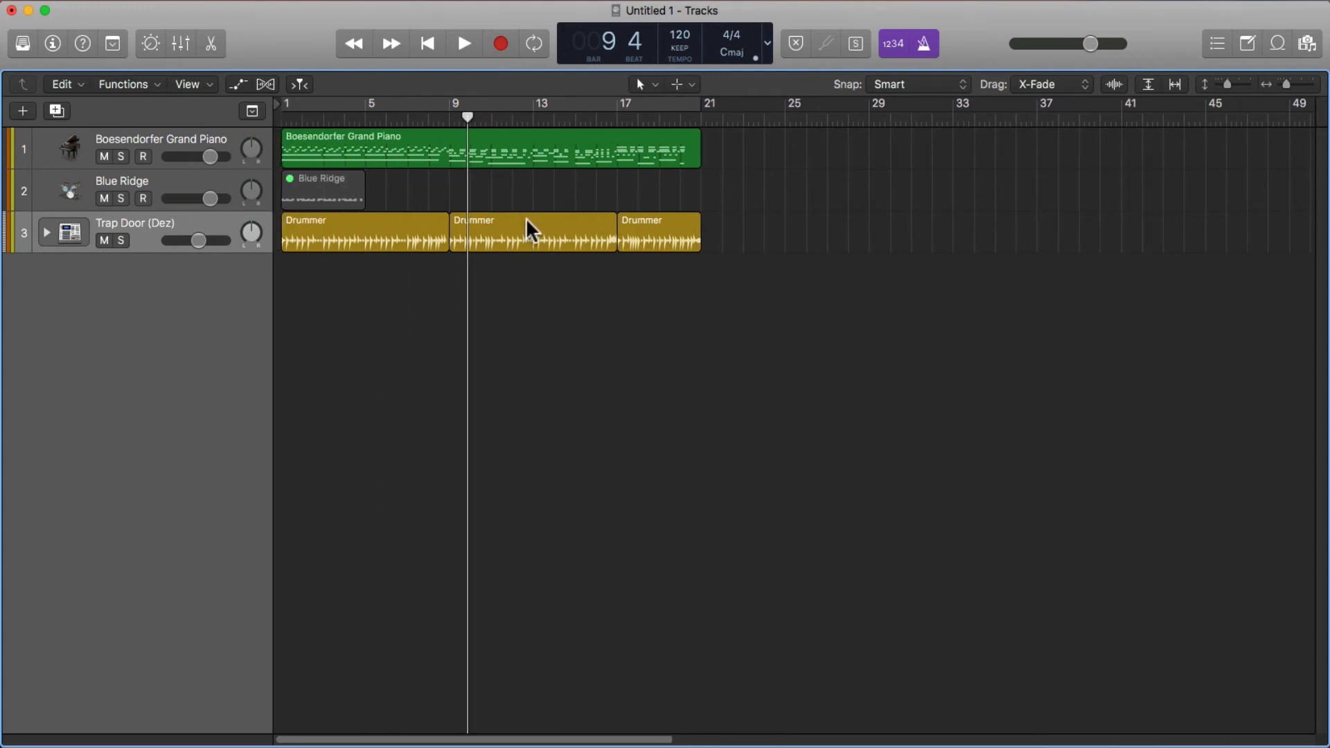
Step: Set a cycle range from bar 9 to bar 17 and play it briefly
left_click(451, 108)
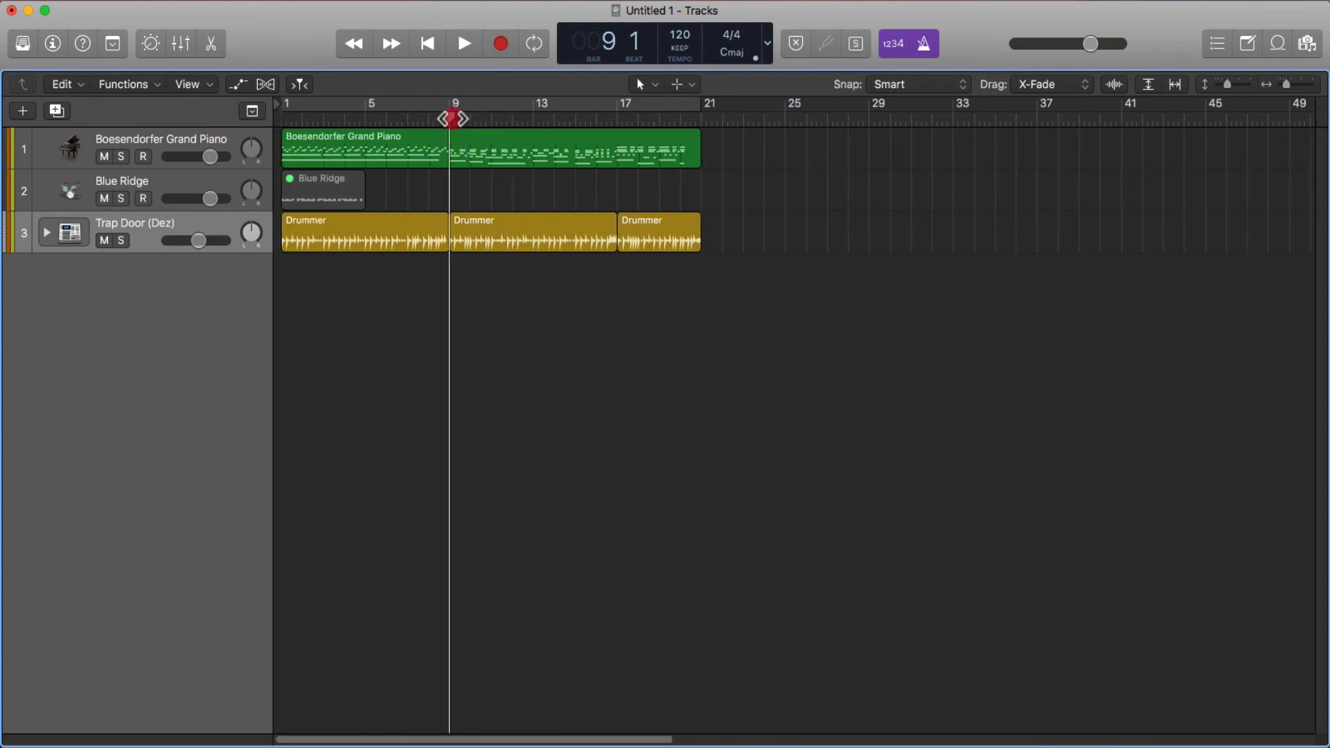
left_click_drag(455, 111, 610, 114)
key("space")
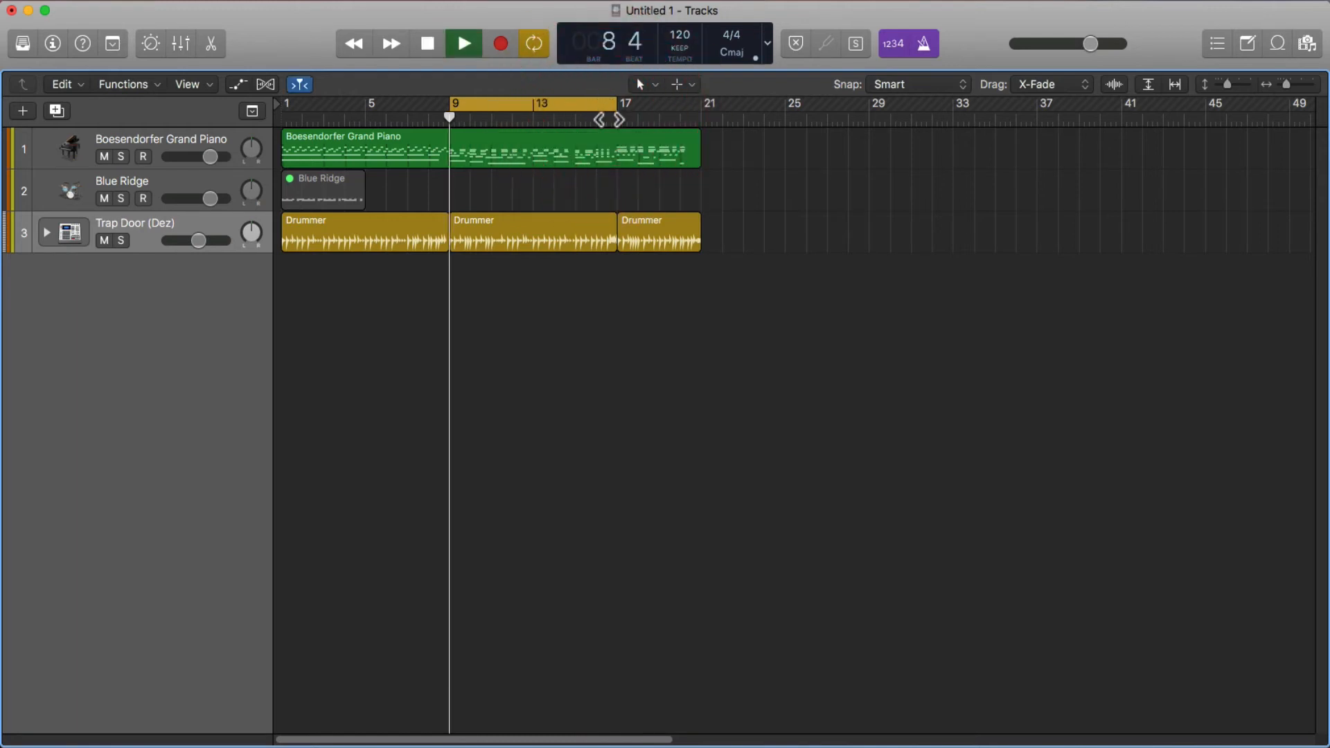
key("space")
Step: Turn off cycle playback and convert the Drummer region at bars 9 to 17 to a MIDI region
left_click(515, 216)
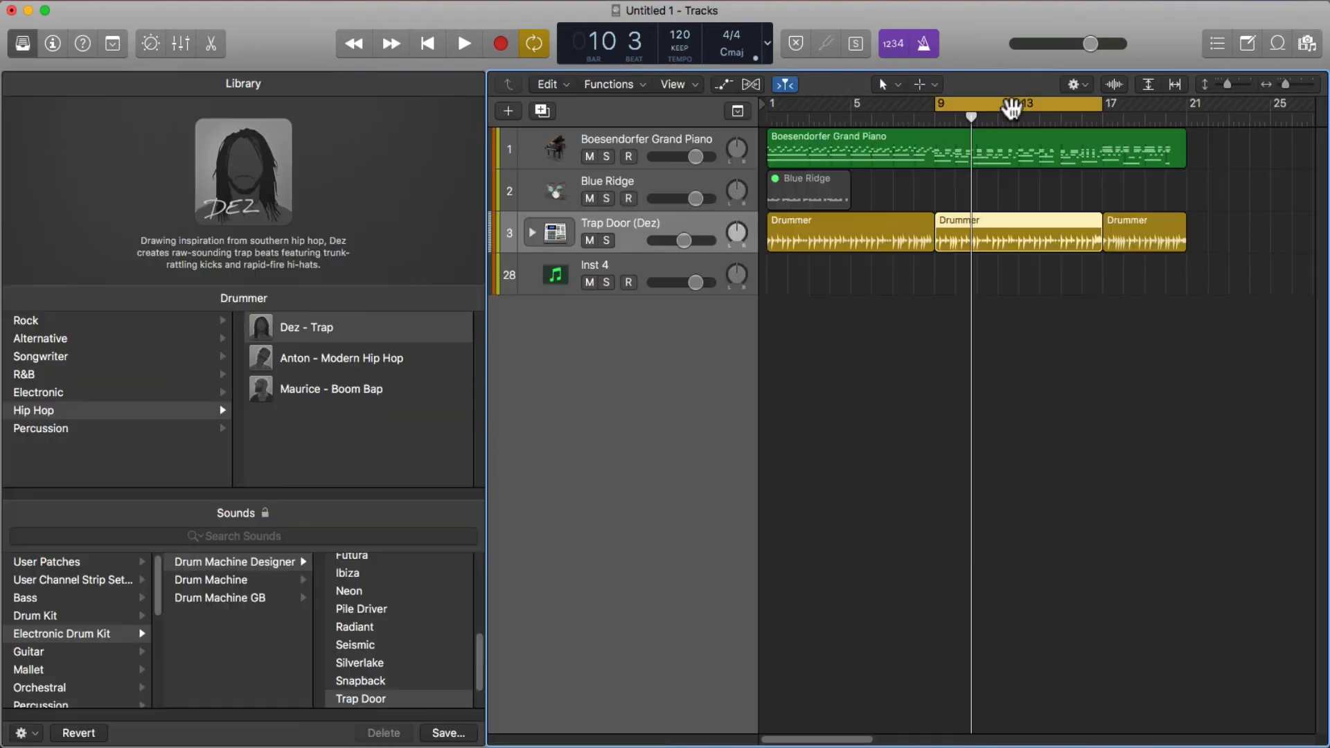
left_click(1012, 109)
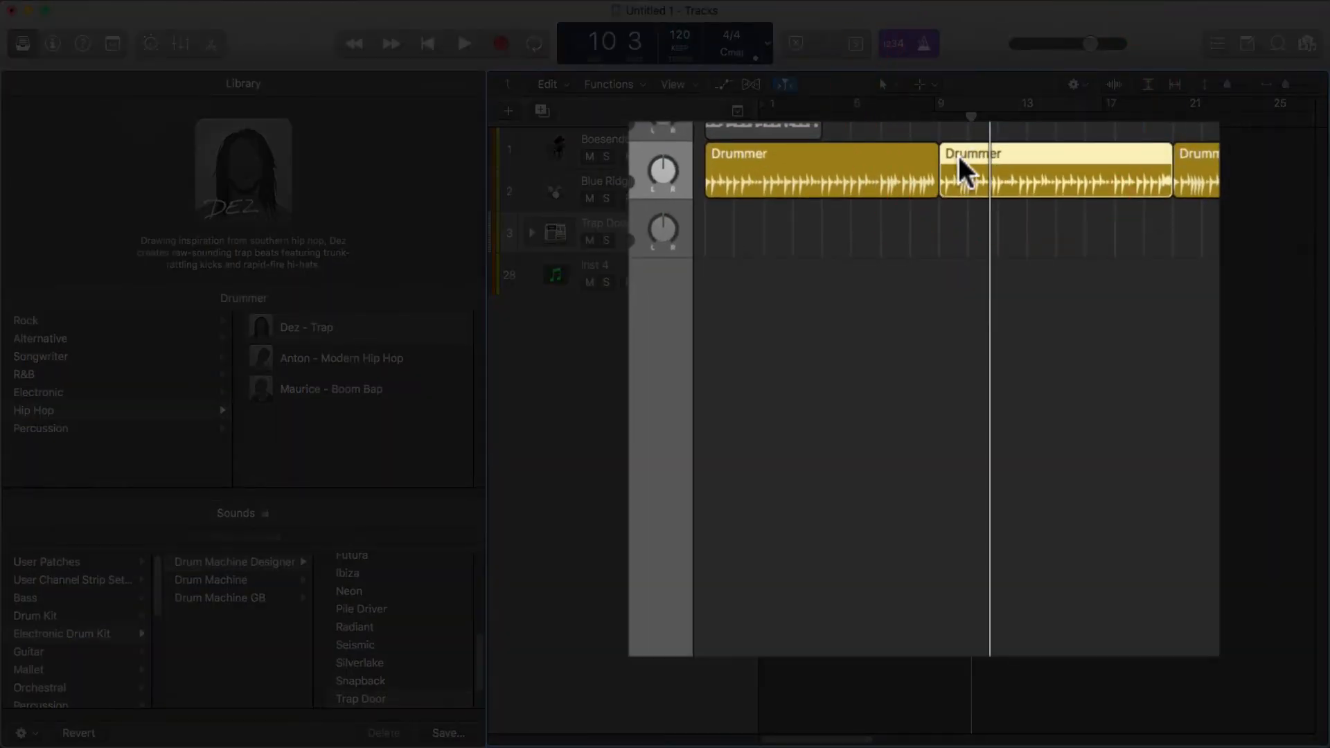
right_click(962, 152)
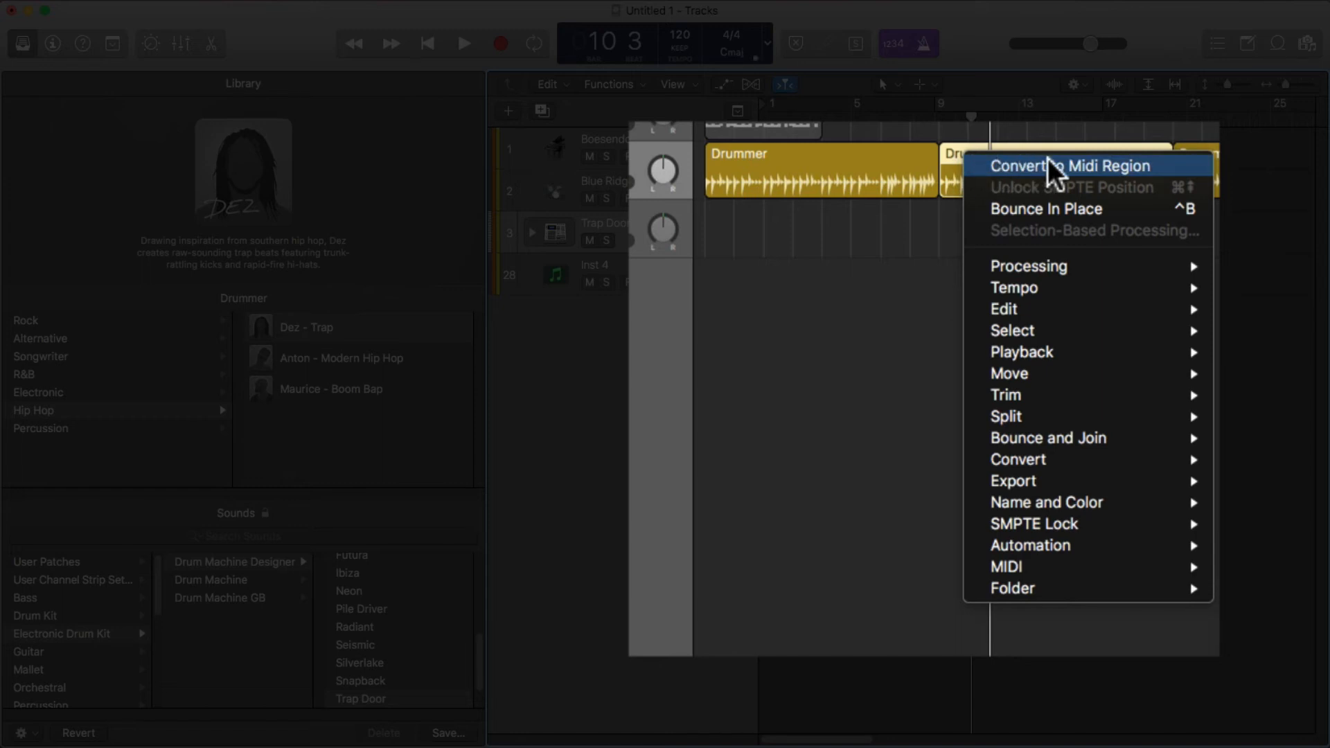
mouse_move(1004, 464)
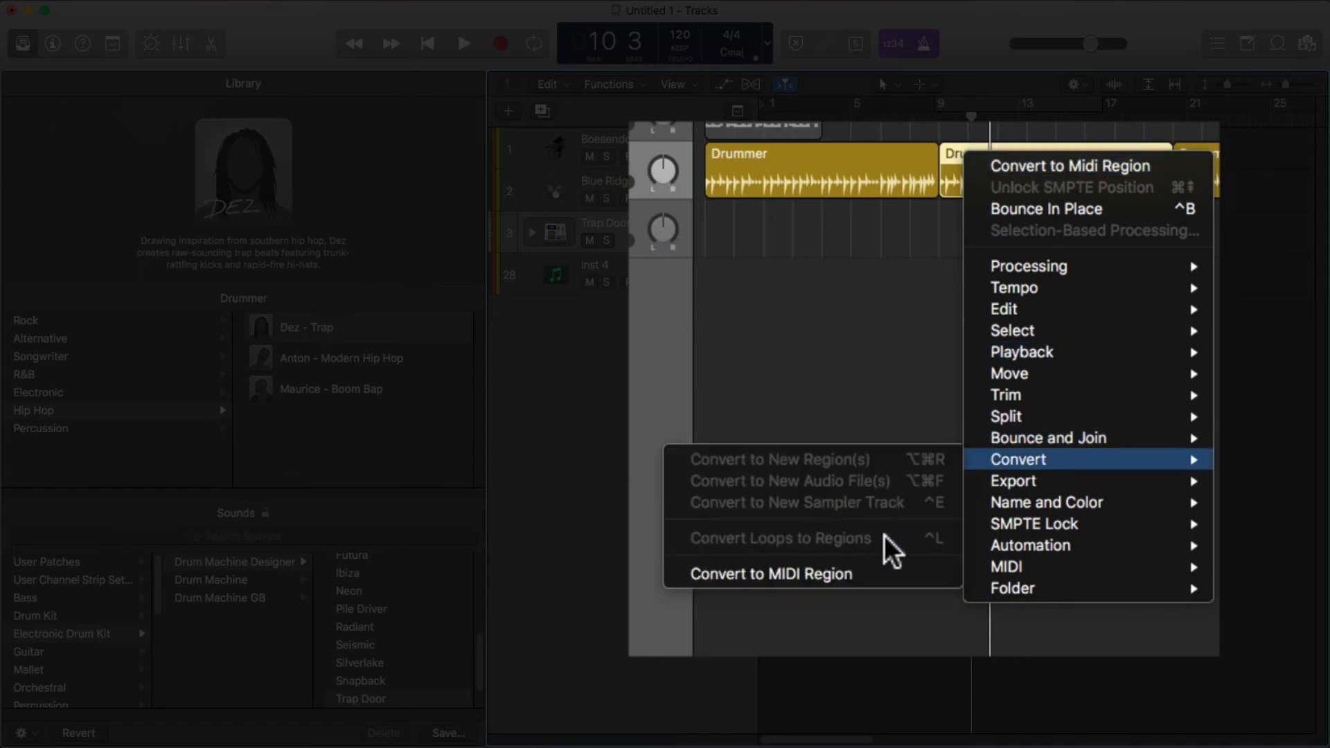
left_click(859, 575)
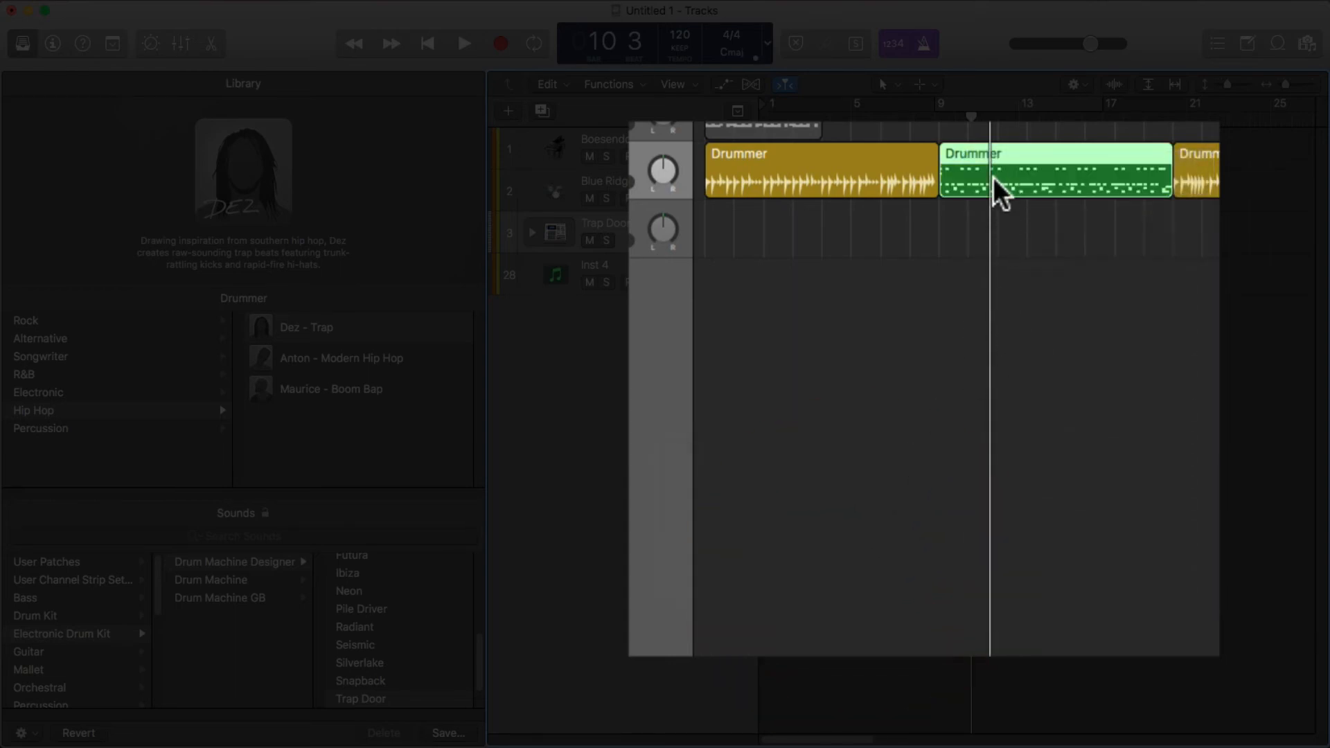
Step: Open the converted Drummer MIDI region in a separate Piano Roll window and solo it
double_click(998, 178)
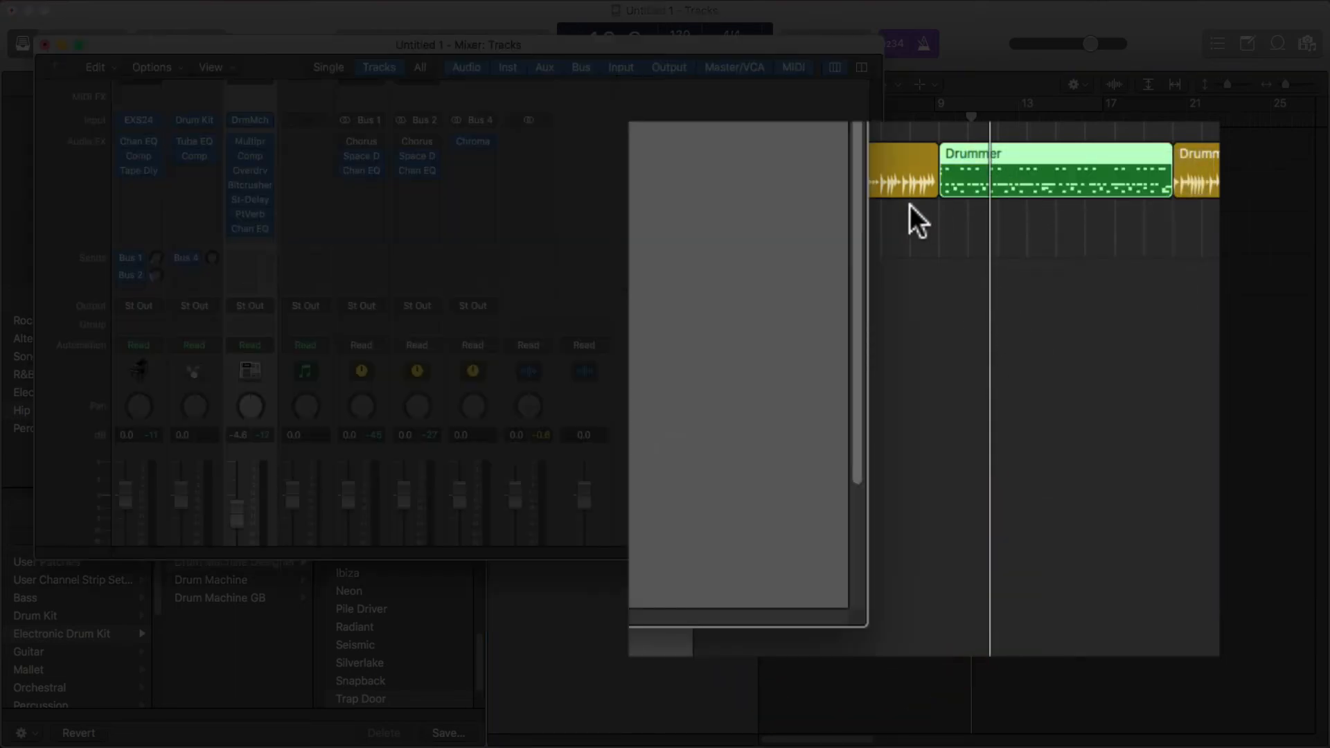
key("super+Right")
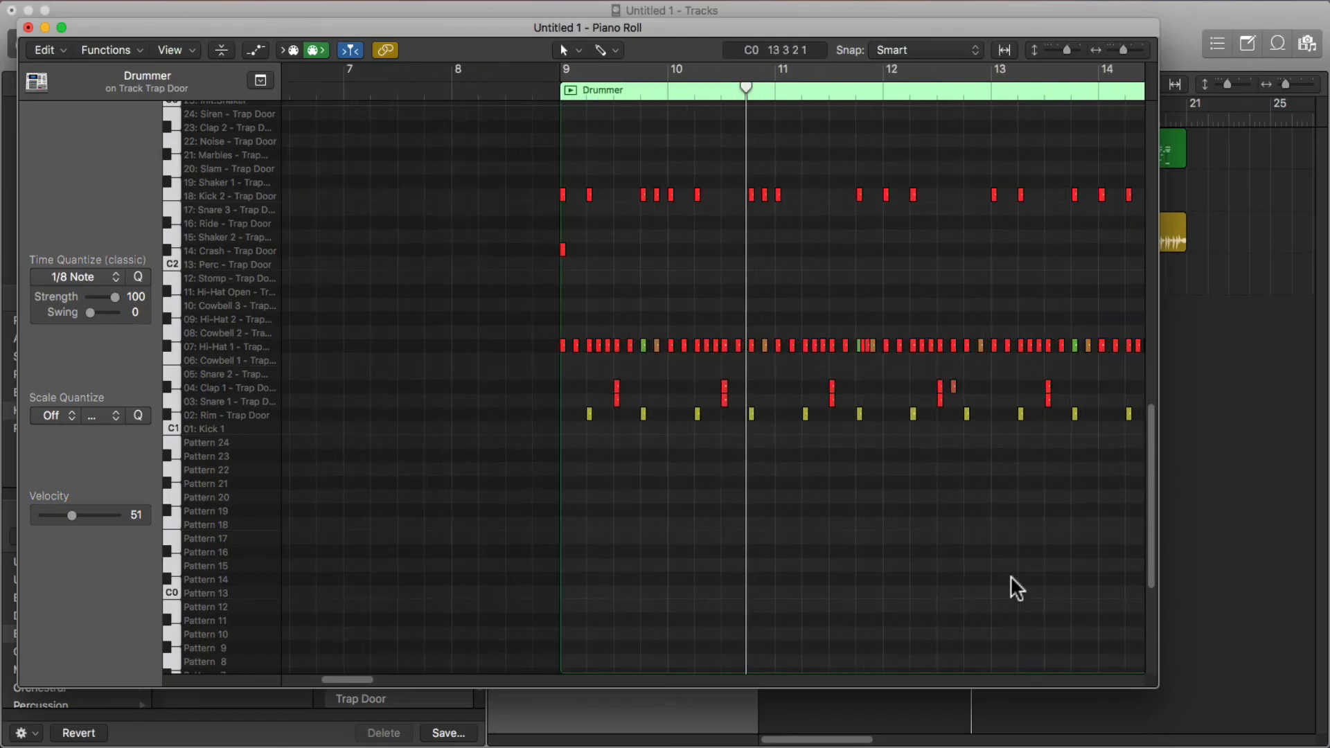
key("ctrl+s")
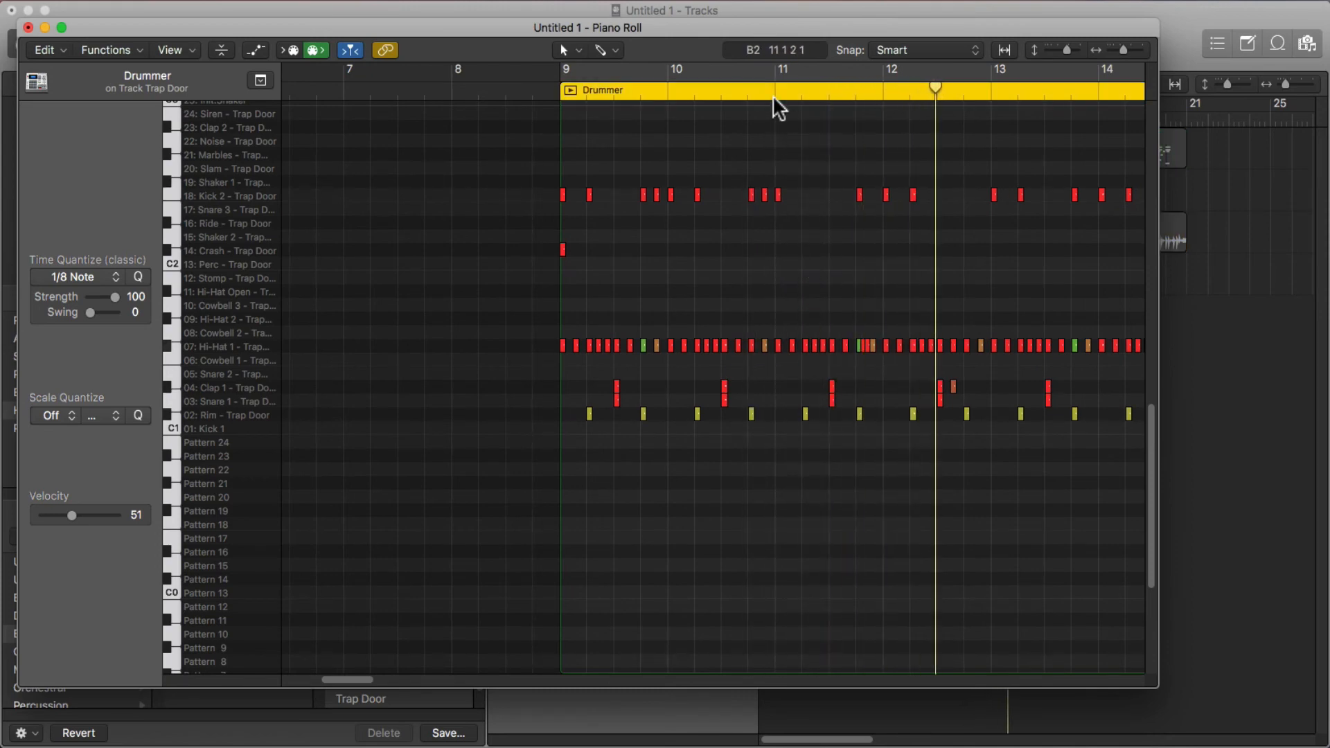
Step: Cycle the soloed region from bar 9 to bar 16 and listen while examining its notes in the Piano Roll
left_click_drag(754, 71, 753, 83)
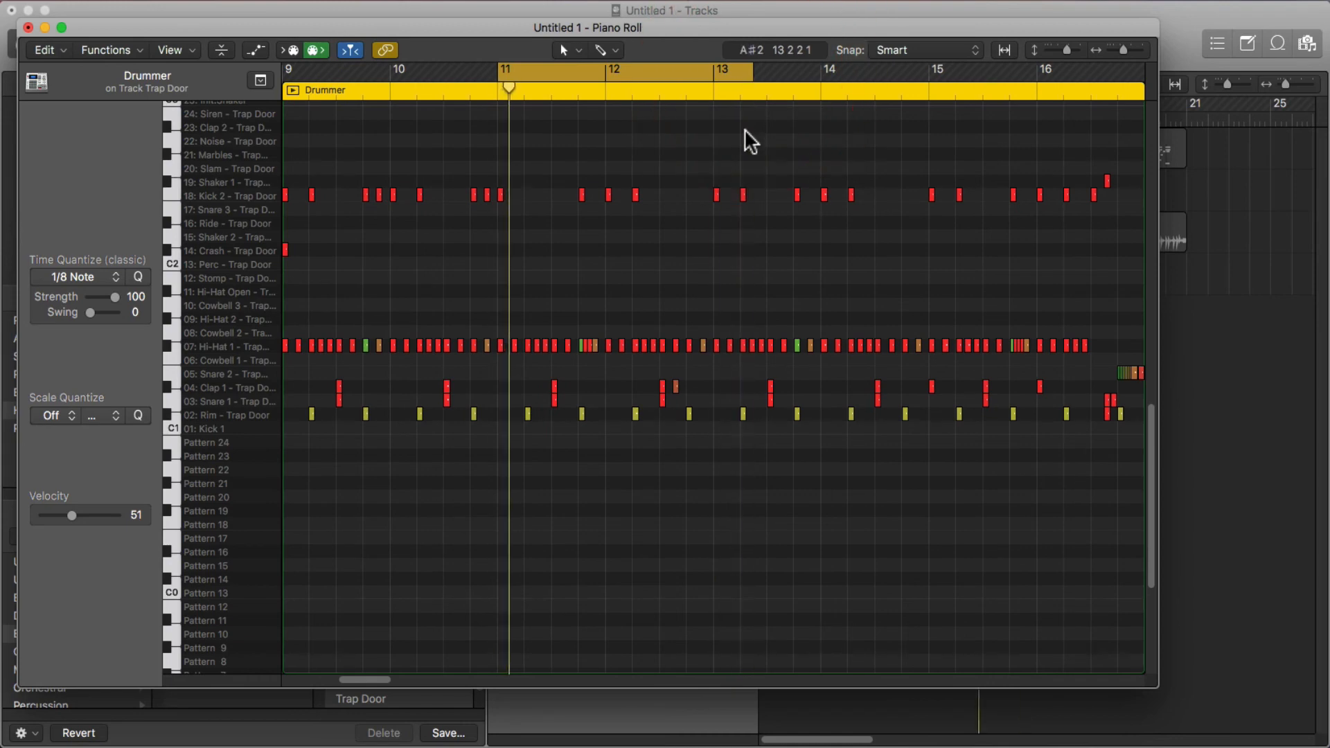
left_click_drag(291, 78, 1045, 80)
key("super+Right")
key("super+Right")
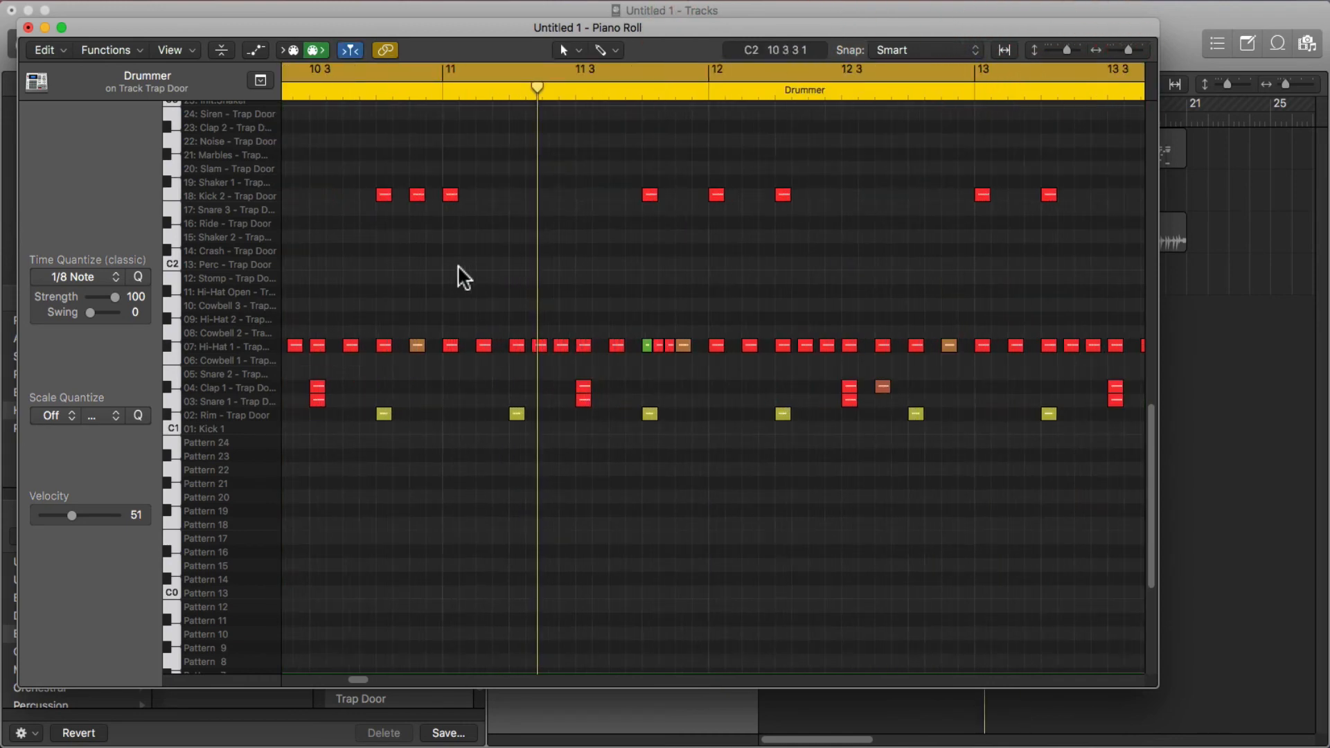
key("space")
Step: Mute the Clap 1 and Snare 1 notes on beat 3 of bar 9 and select the Kick 2 note on beat 4
mouse_move(482, 380)
left_mouse_down()
mouse_move(505, 424)
mouse_move(497, 409)
left_mouse_up()
key("ctrl+m")
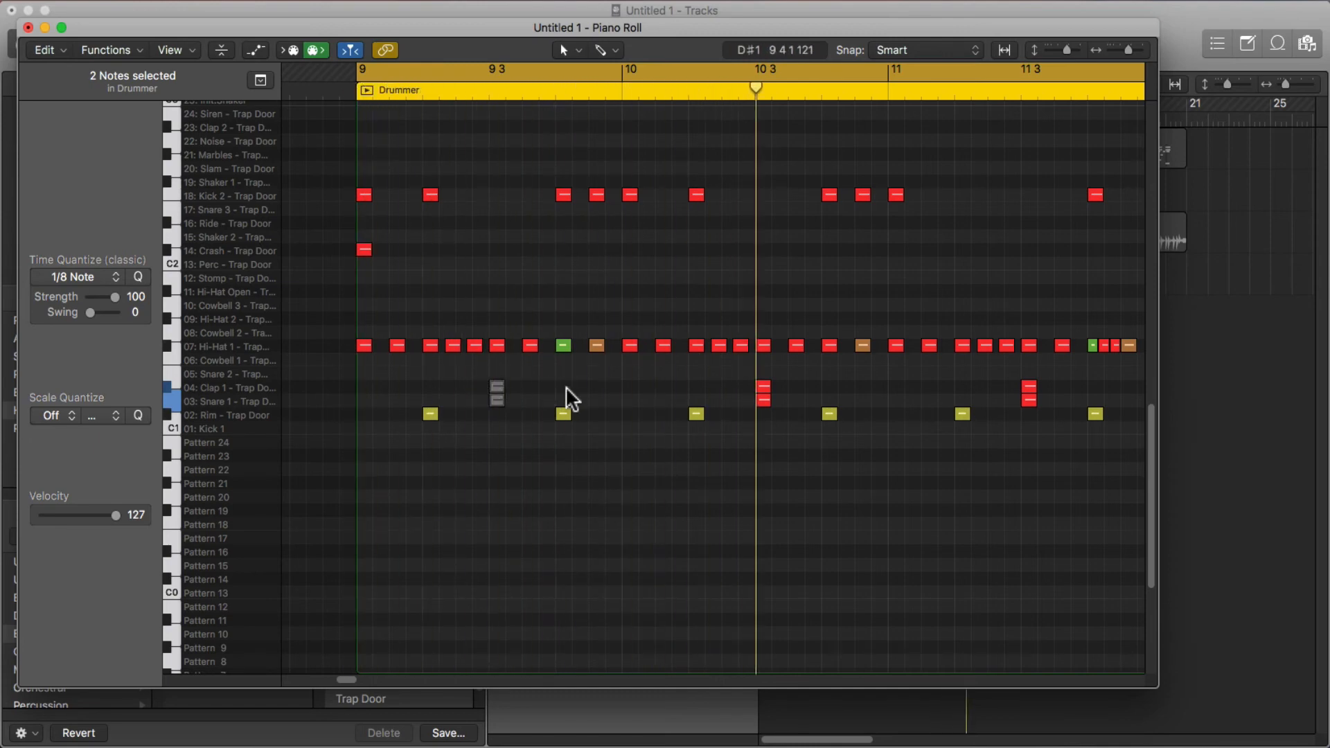
left_click(562, 195)
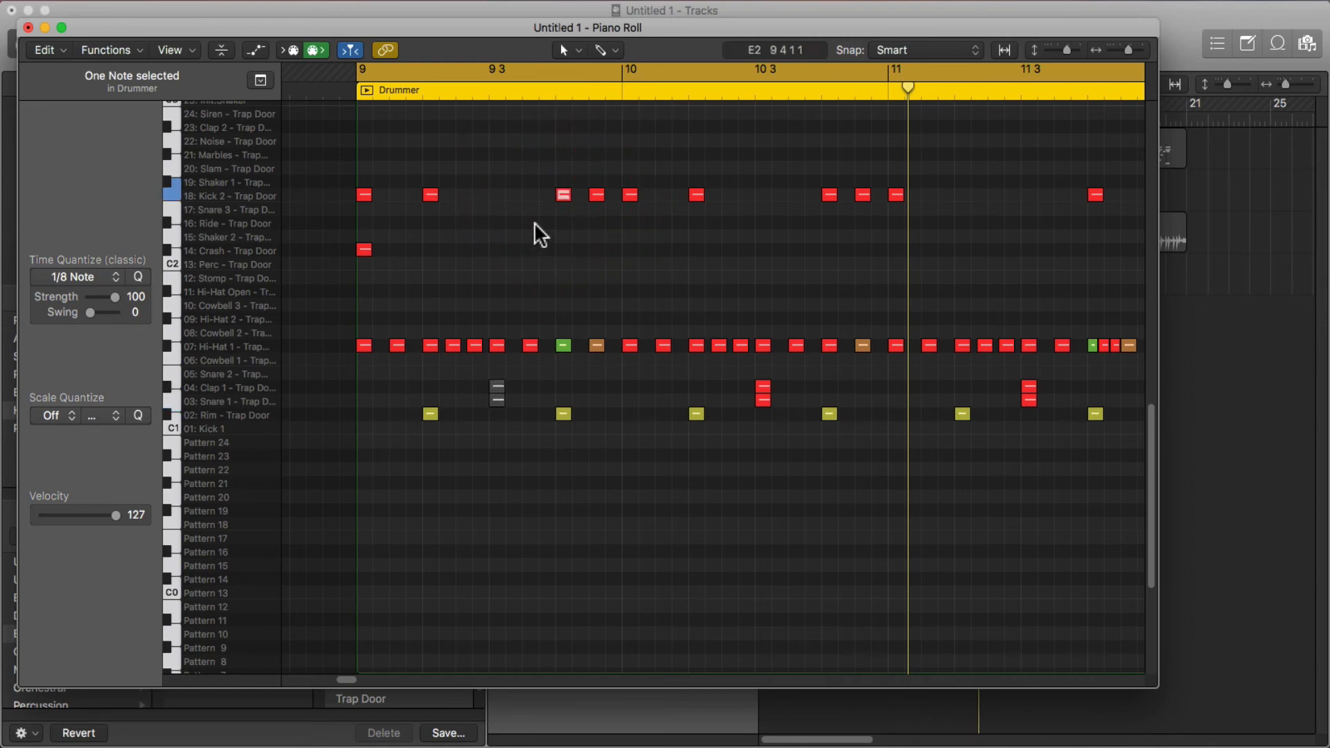
key("x")
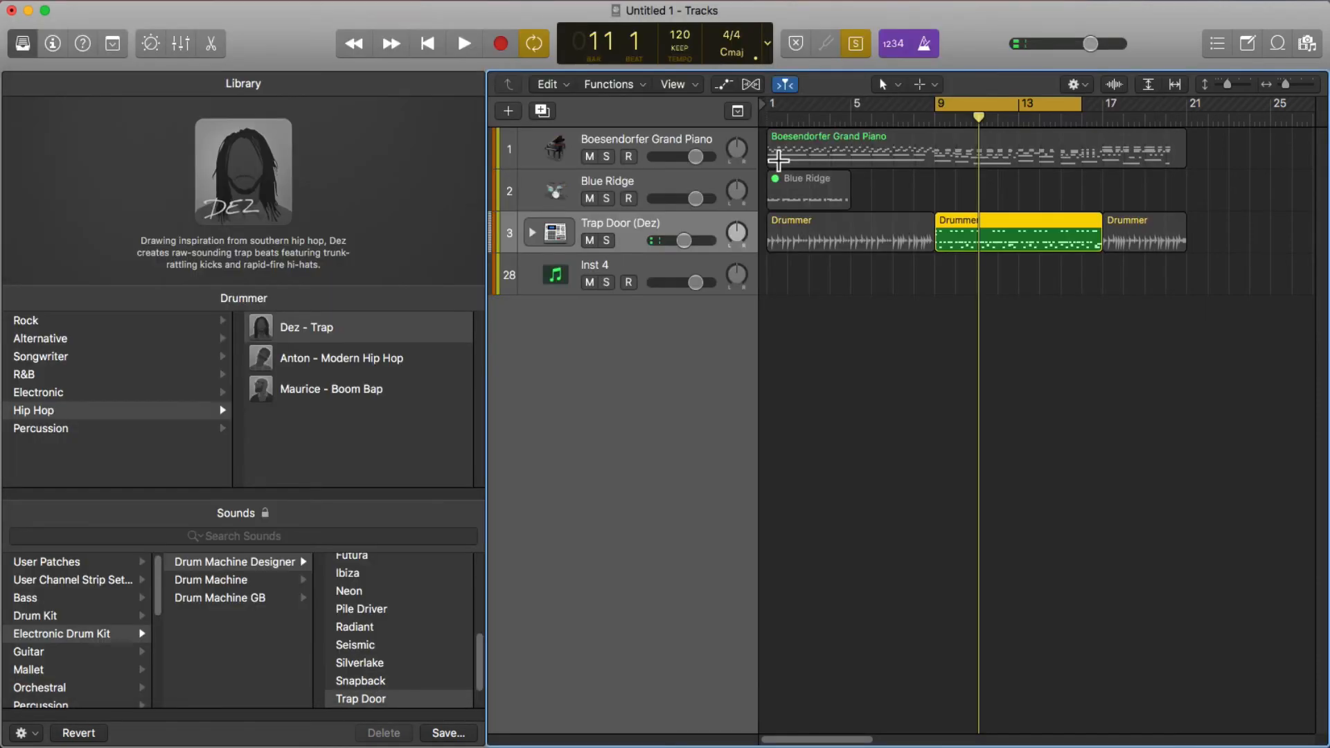
Step: Turn off solo mode in the Tracks area and extend the end of the cycle range to bar 17
left_click(943, 271)
key("ctrl+s")
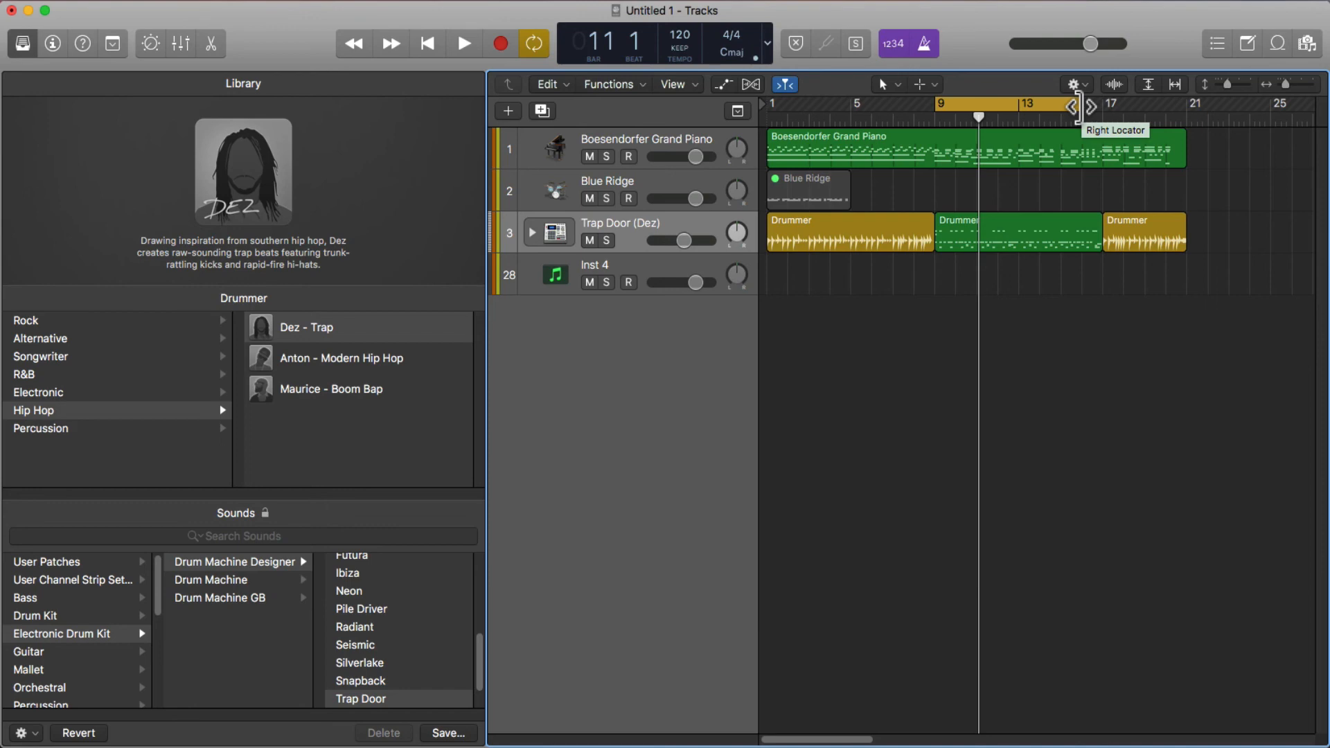
left_click_drag(1078, 107, 1102, 106)
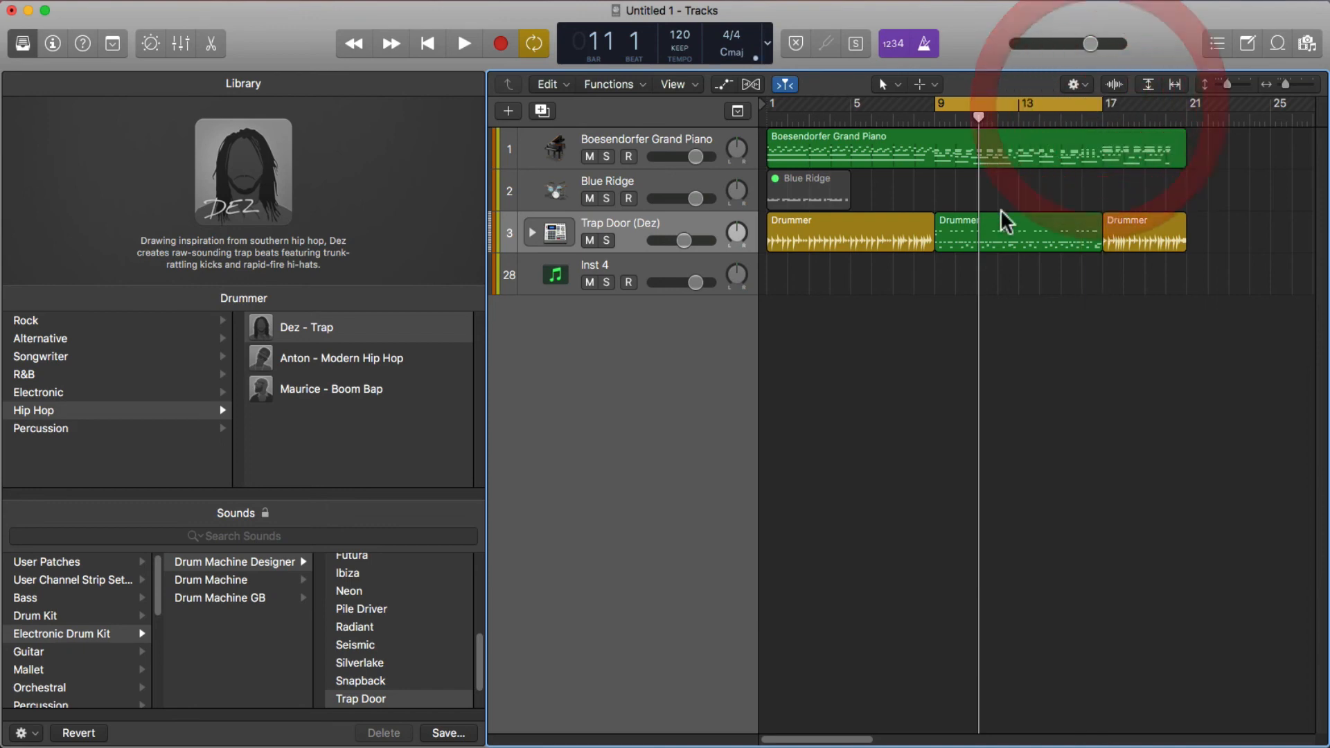
Step: Select the Trap Door (Dez) track, turn off cycle playback and play the song from the beginning
left_click(701, 229)
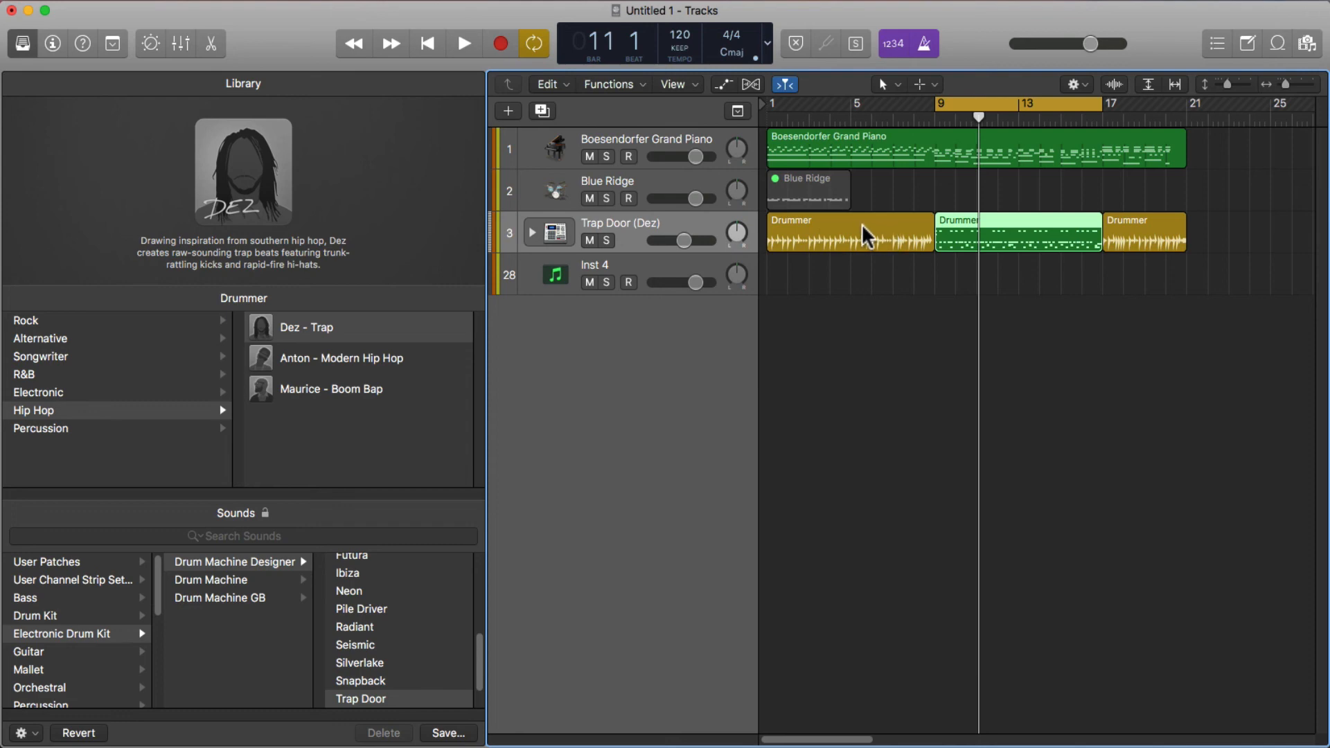
left_click(1006, 99)
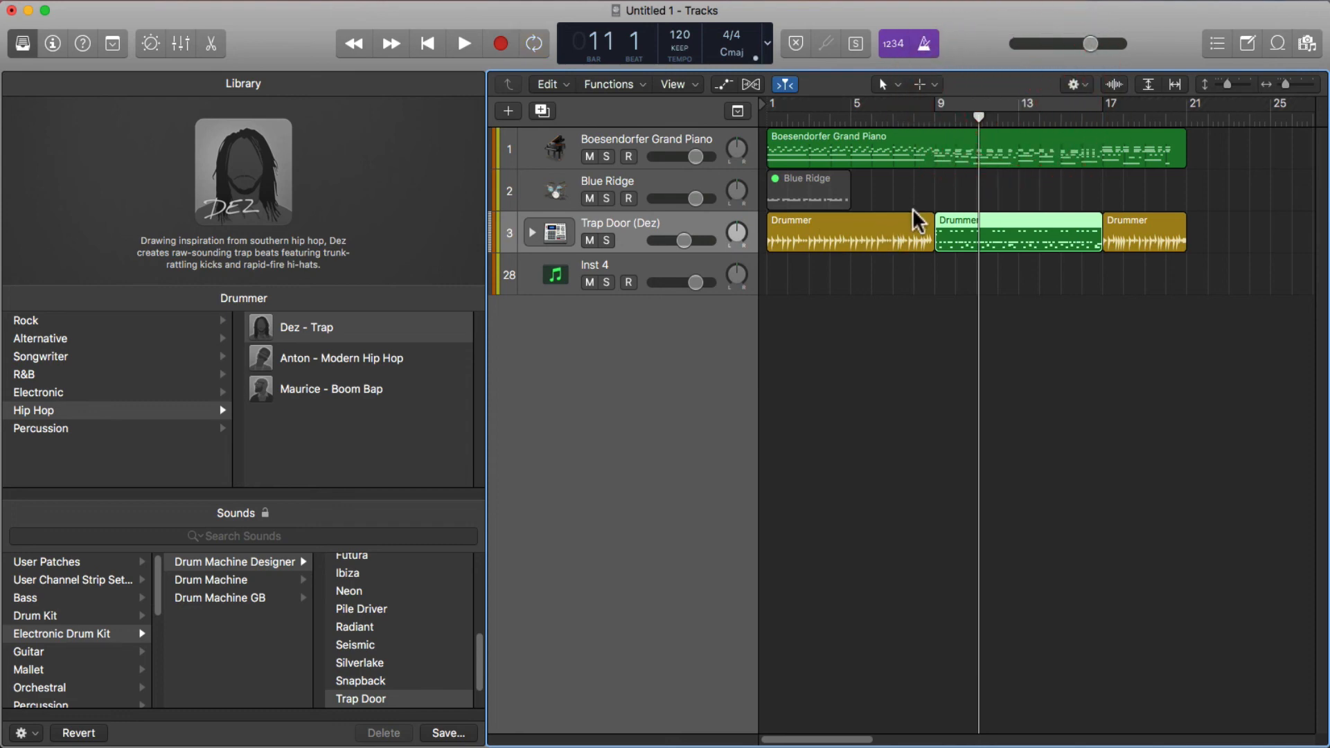
key("Return")
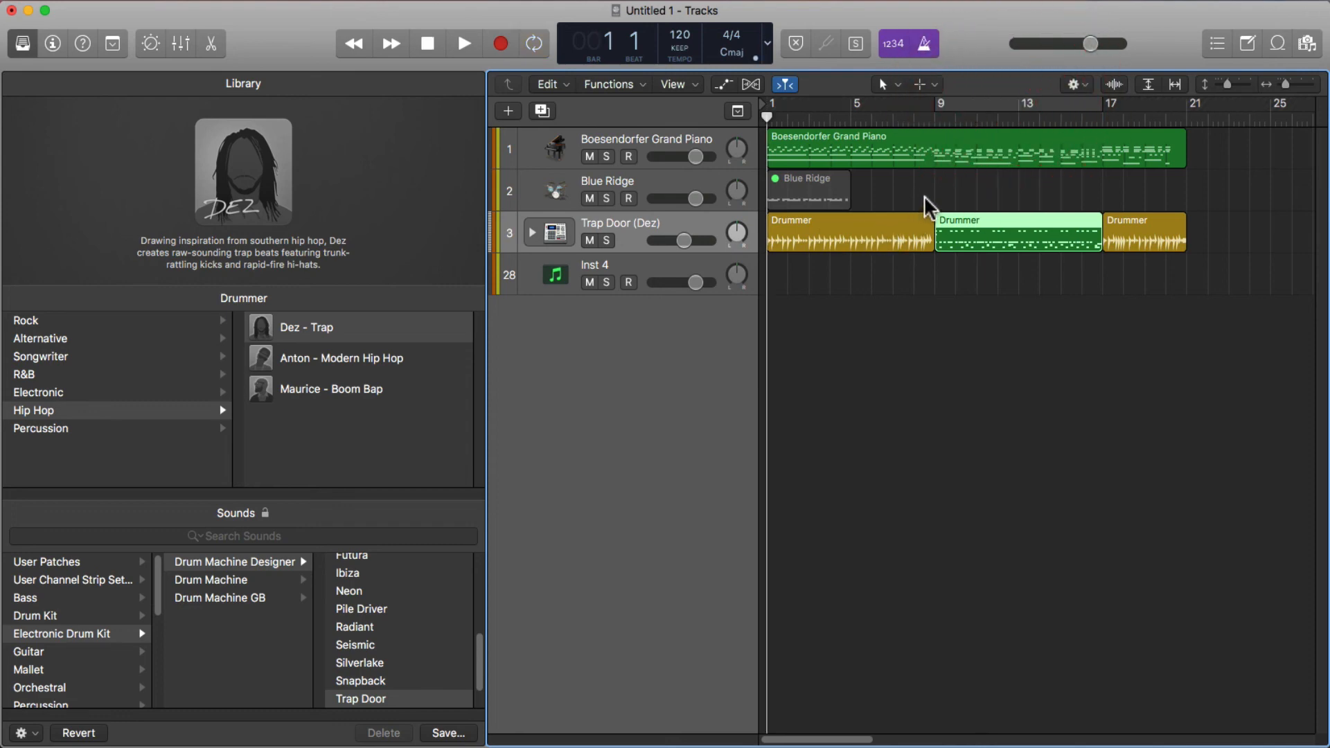